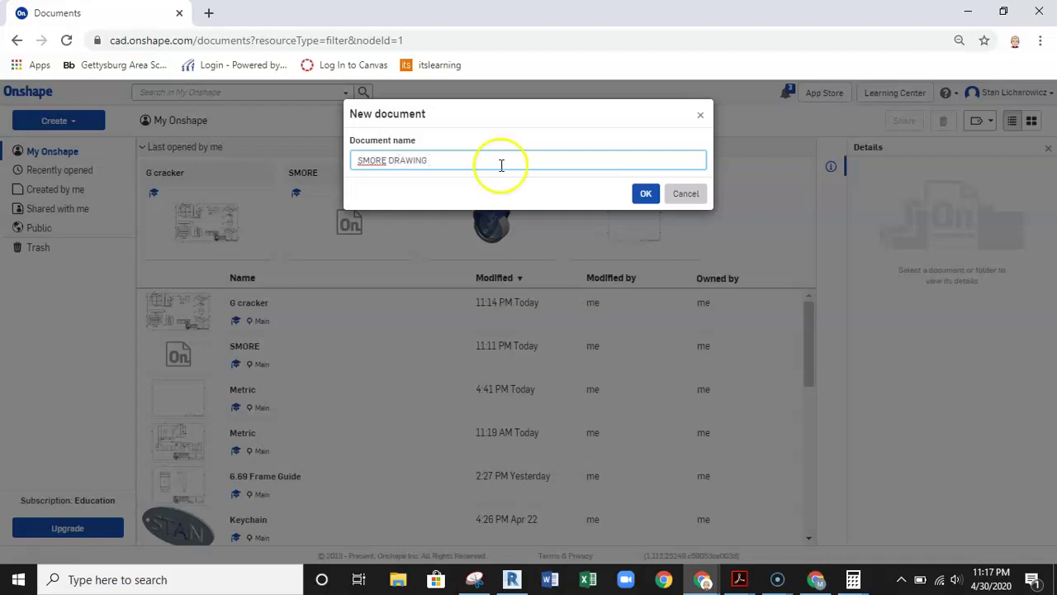
- Create the document named SMORE DRAWING and arrange its window beside the reference drawing's window
left_click(652, 194)
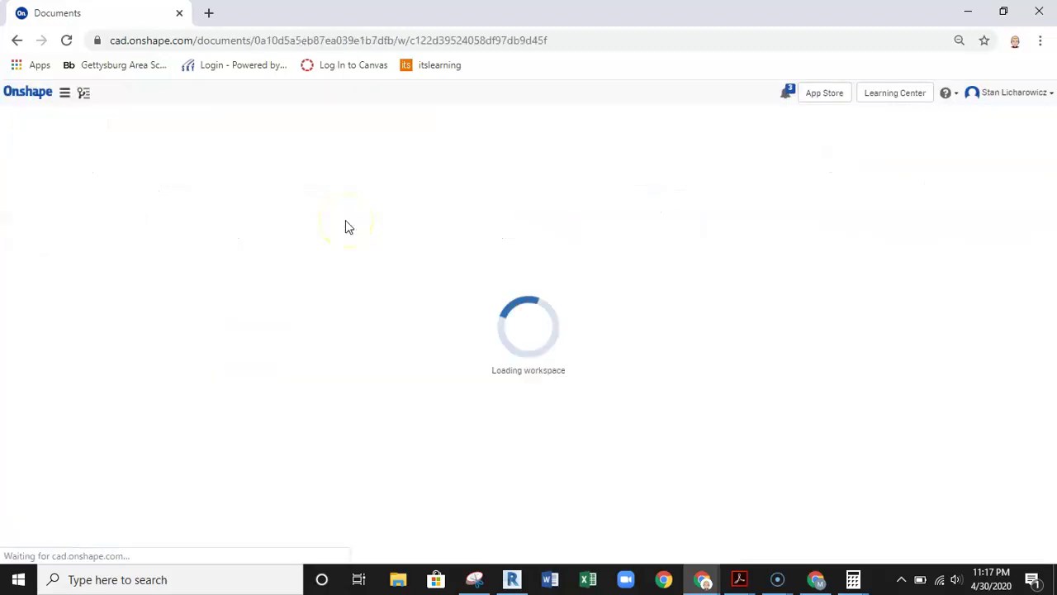
left_click(1004, 12)
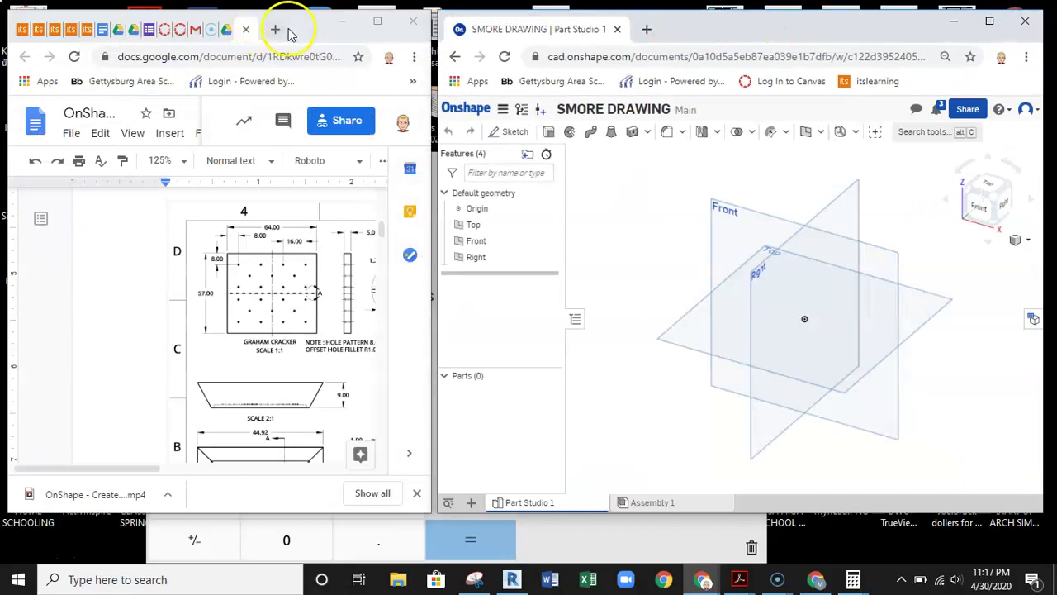
left_click_drag(300, 28, 293, 28)
- Enlarge the reference document to 200% and bring the graham cracker views into sight
left_click_drag(116, 471, 158, 468)
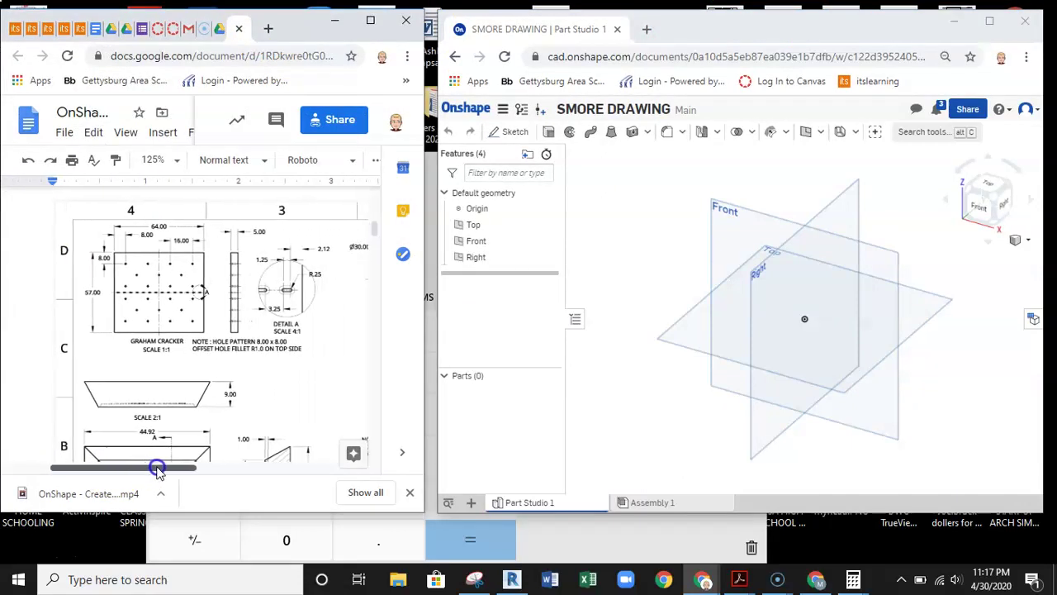
left_click(170, 159)
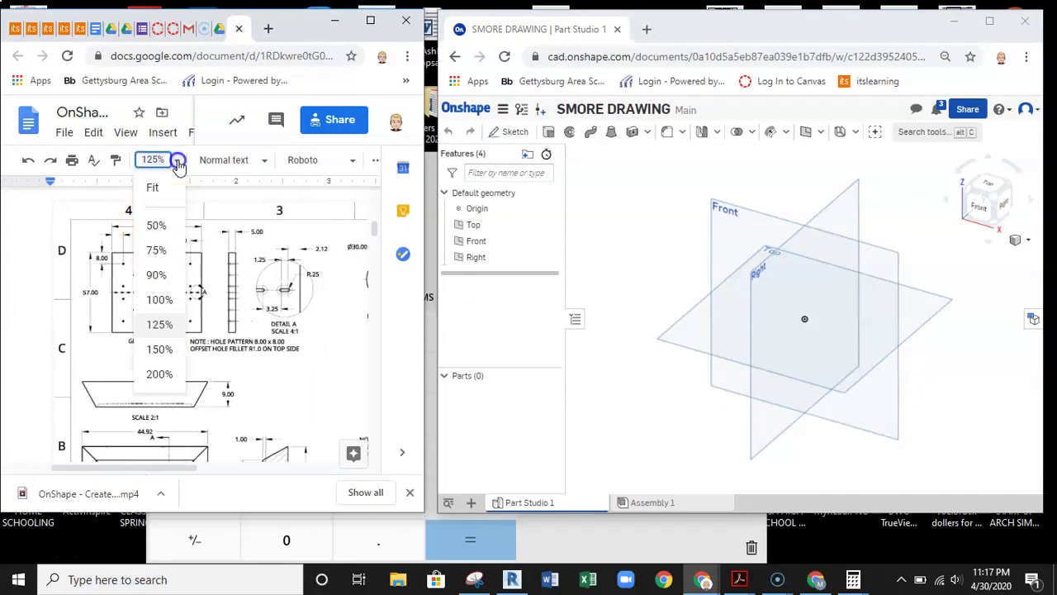
left_click(159, 374)
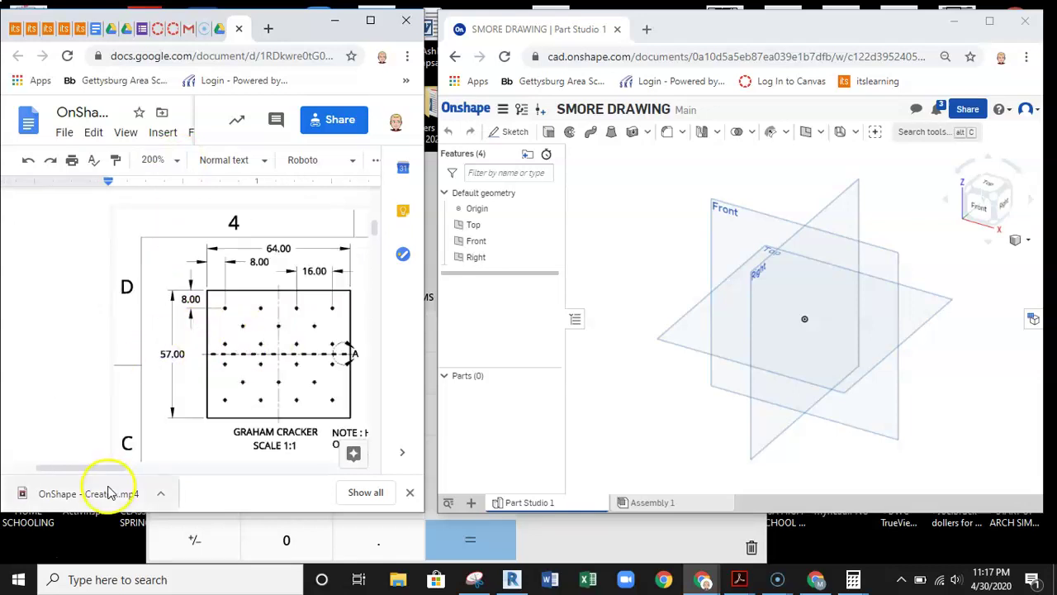
left_click_drag(118, 469, 151, 463)
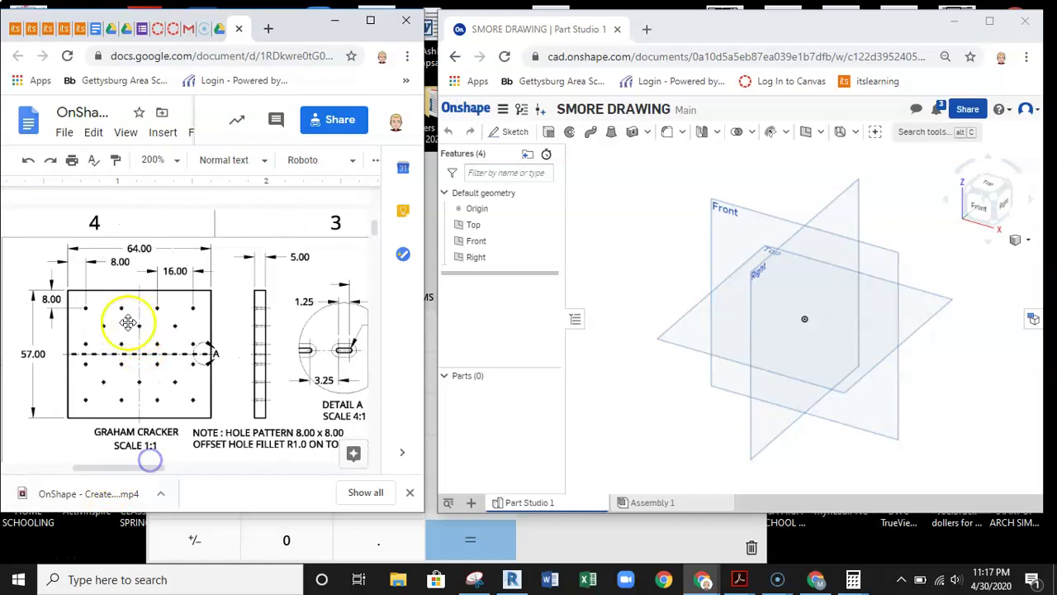
scroll(198, 349, "down", 1)
scroll(203, 338, "up", 1)
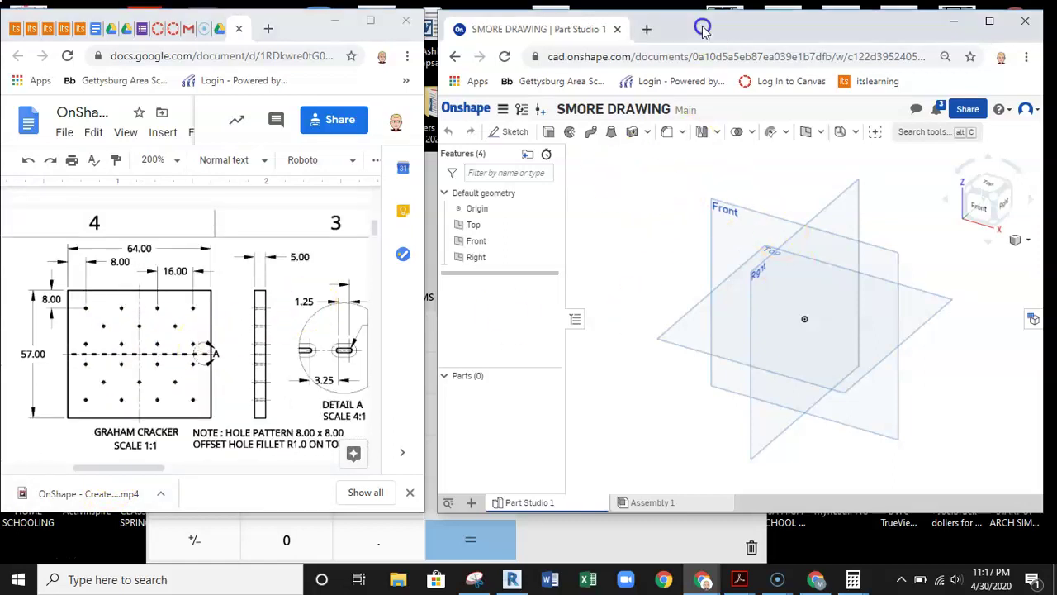
- Start a sketch on the Front plane, viewed straight on, and draw a rectangle about 1.72 by 1.75 inches around the origin
left_click_drag(693, 29, 676, 33)
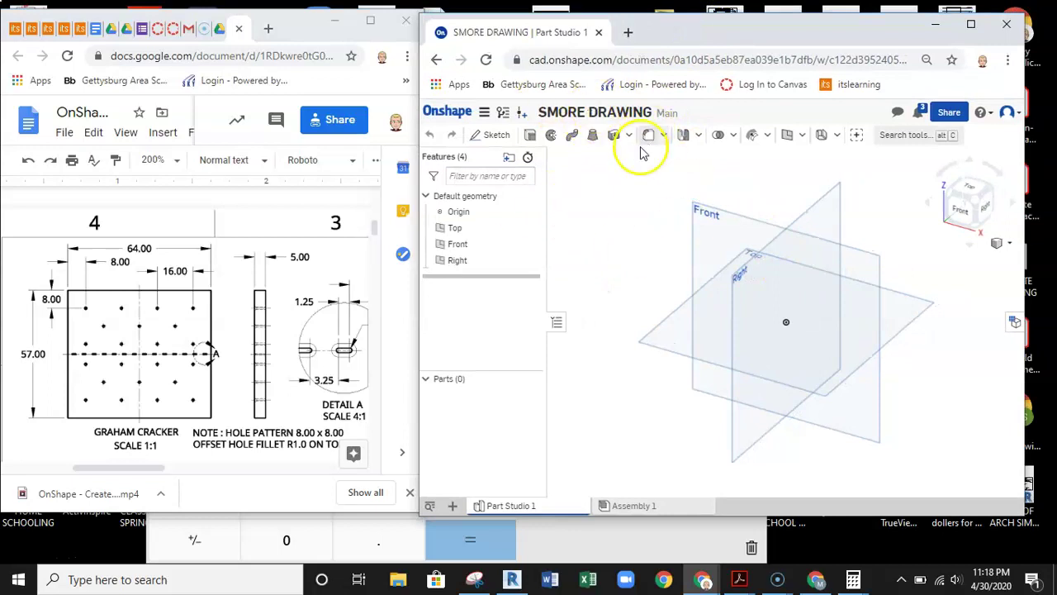
left_click(495, 136)
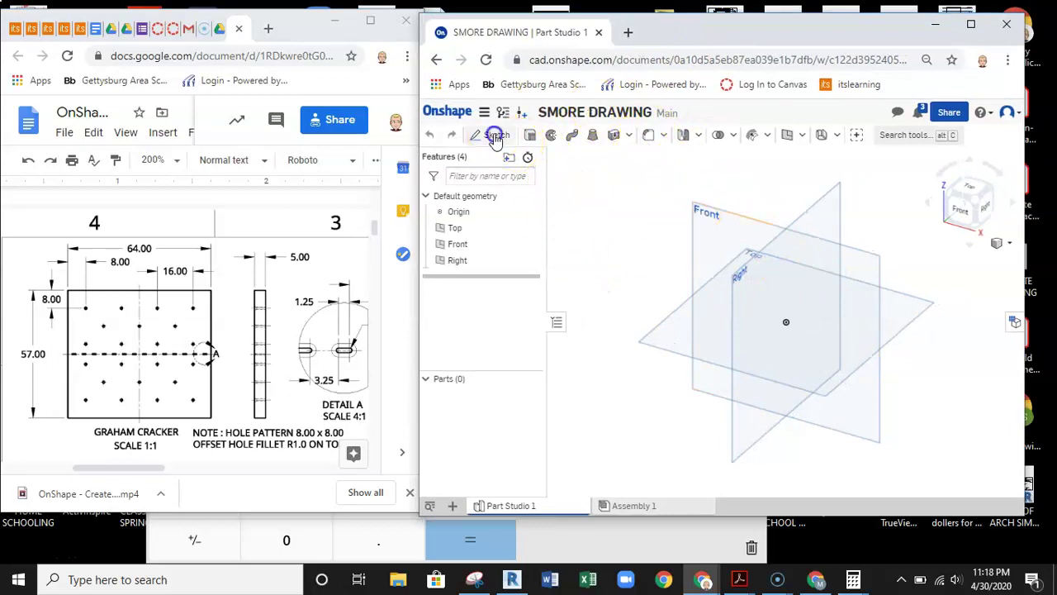
left_click(716, 215)
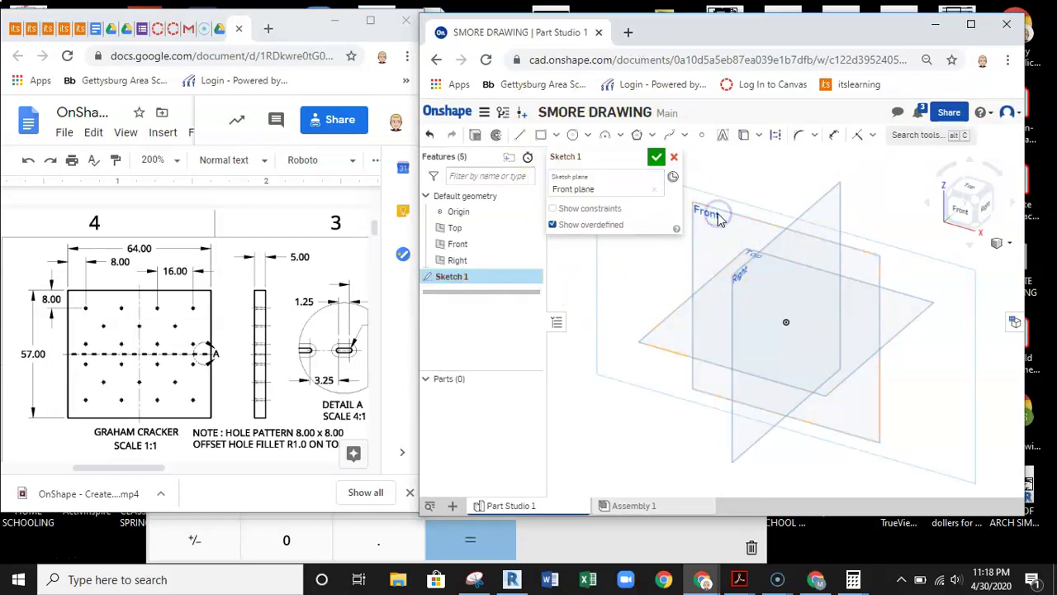
key("n")
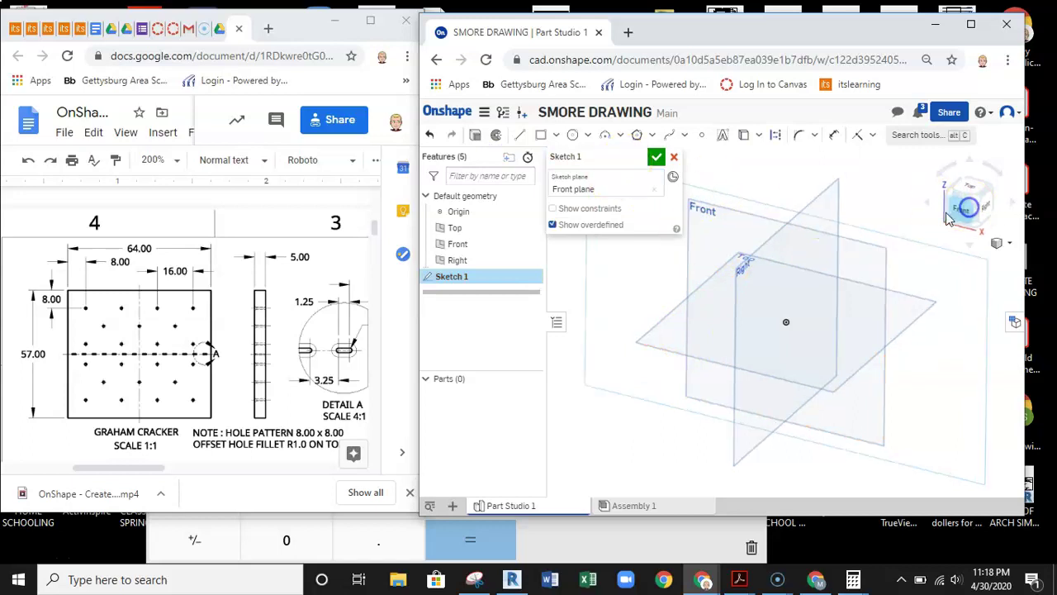
left_click(543, 139)
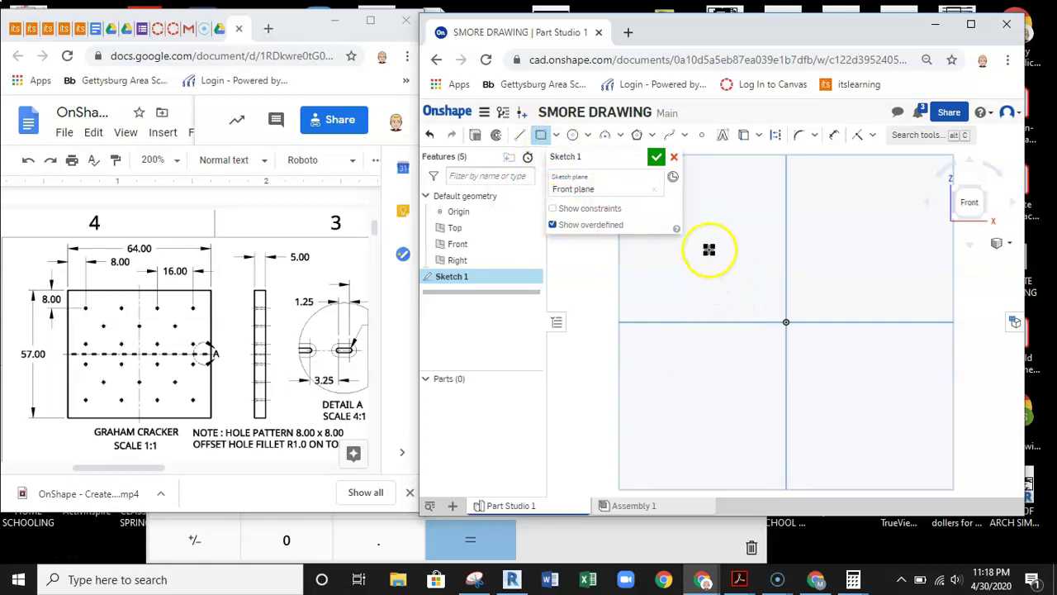
left_click_drag(777, 319, 804, 347)
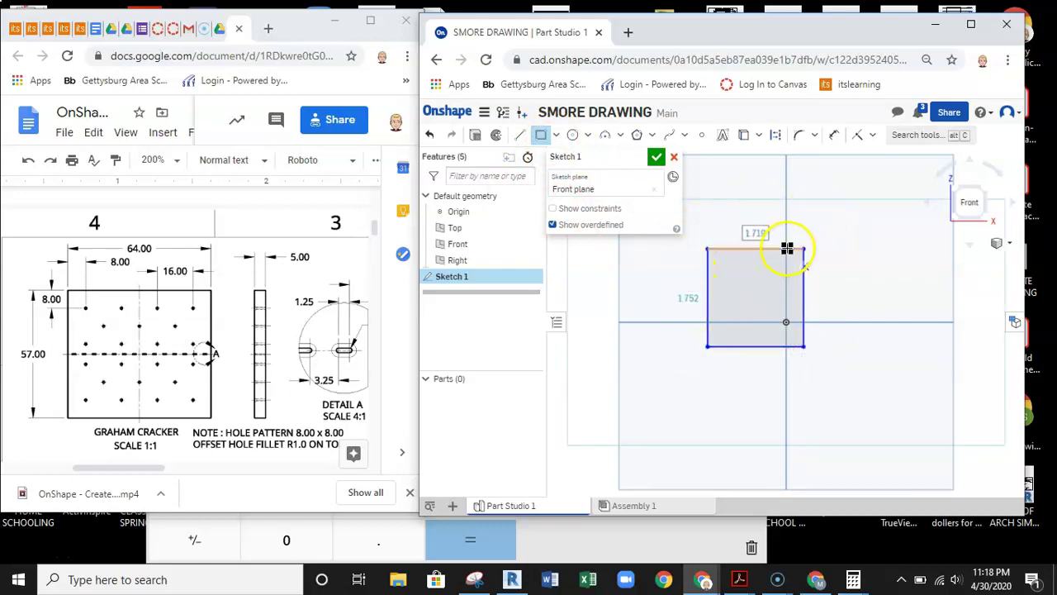
- Check the reference drawing's notes for the part dimension units, and return to the graham cracker view
scroll(223, 319, "down", 6)
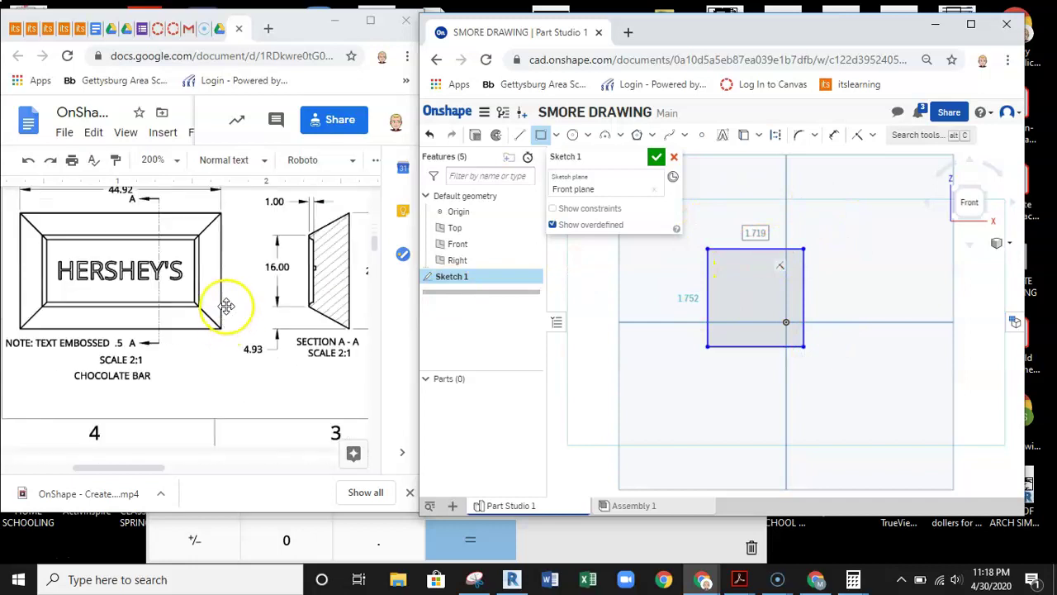
scroll(200, 279, "up", 3)
left_click(207, 278)
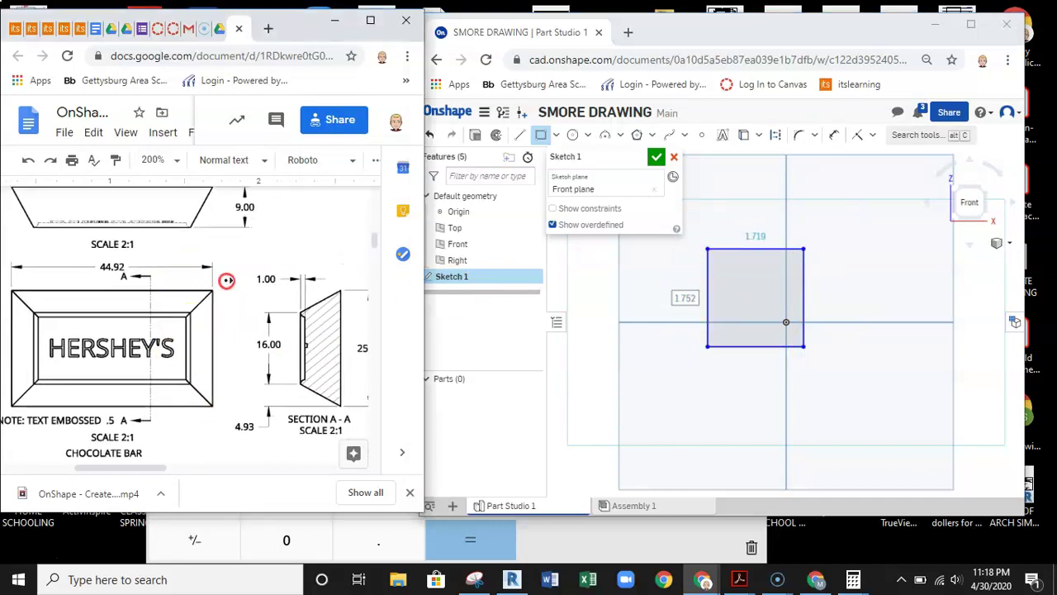
scroll(226, 280, "right", 5)
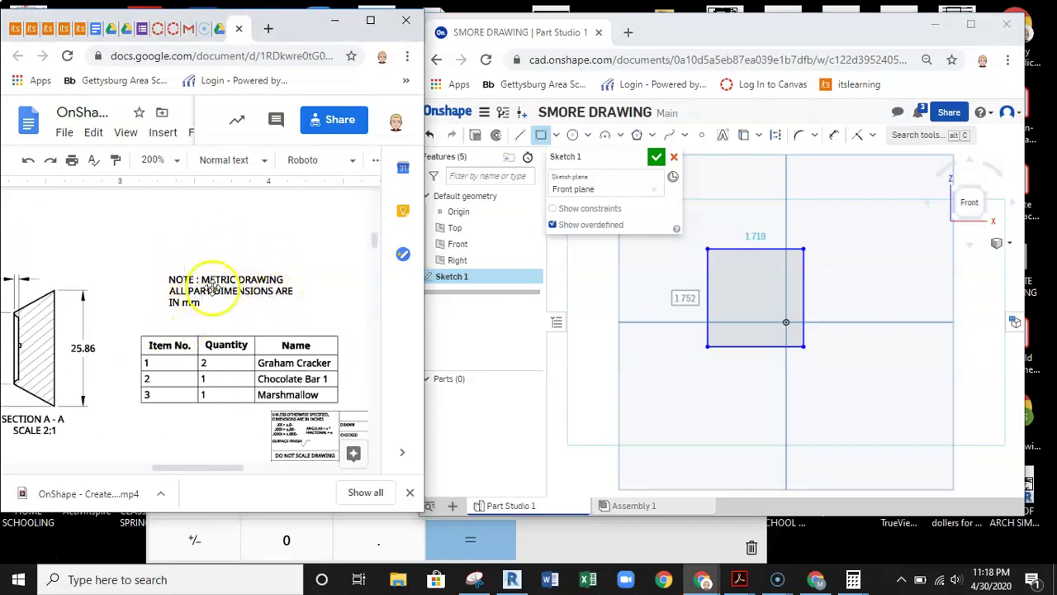
scroll(199, 314, "left", 5)
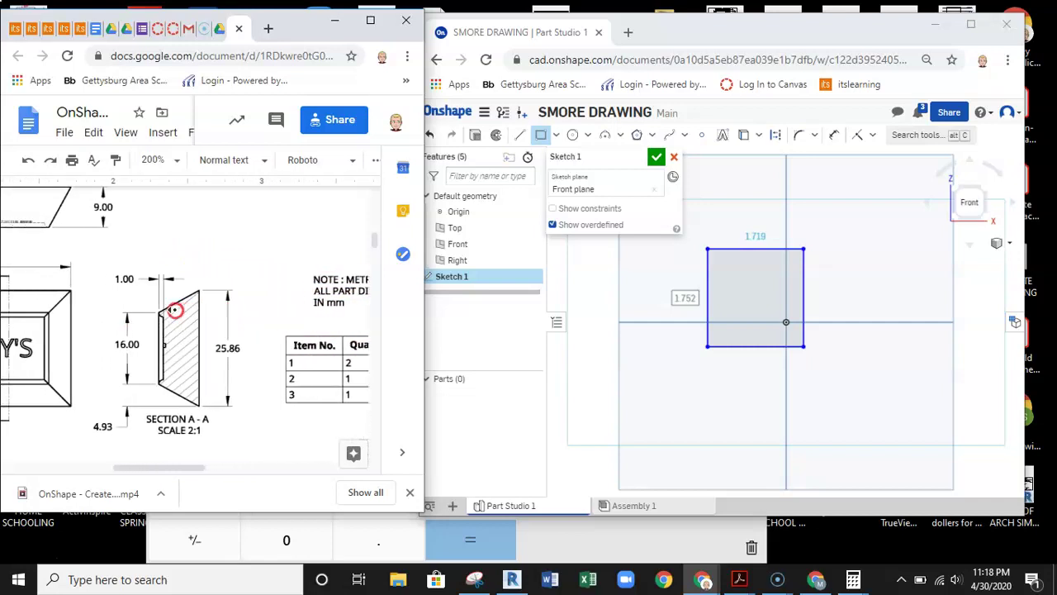
scroll(175, 307, "up", 5)
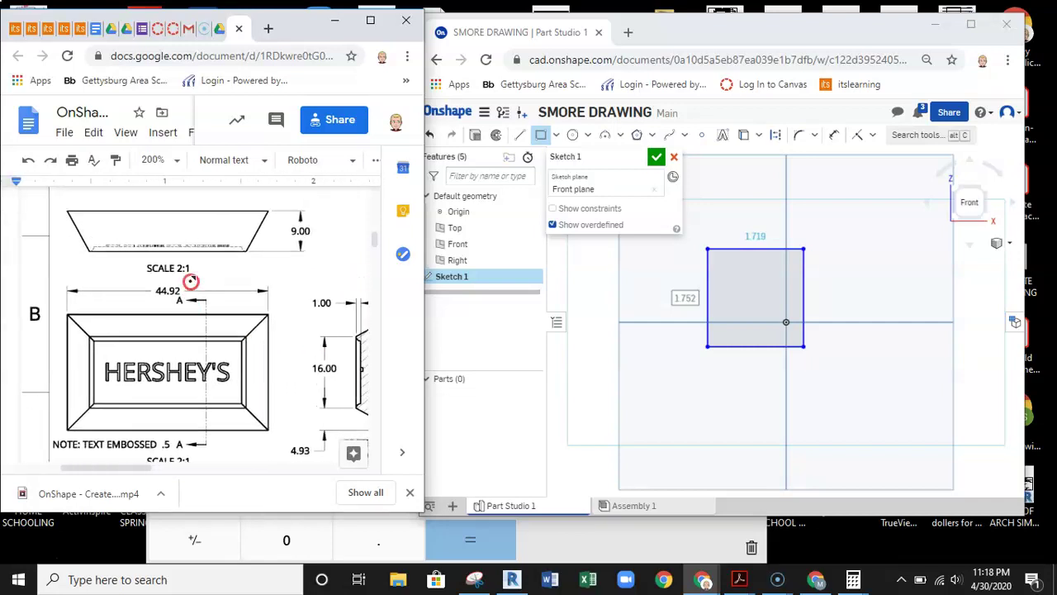
scroll(191, 267, "up", 2)
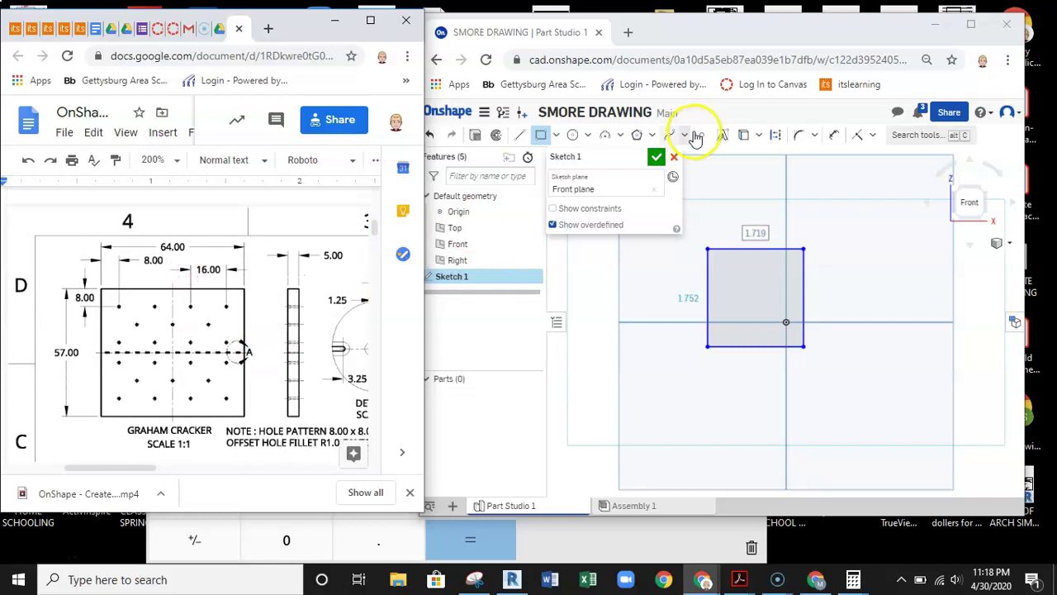
- Leave the sketch while keeping its rectangle, and set the workspace's default length unit to Millimeter
left_click(675, 157)
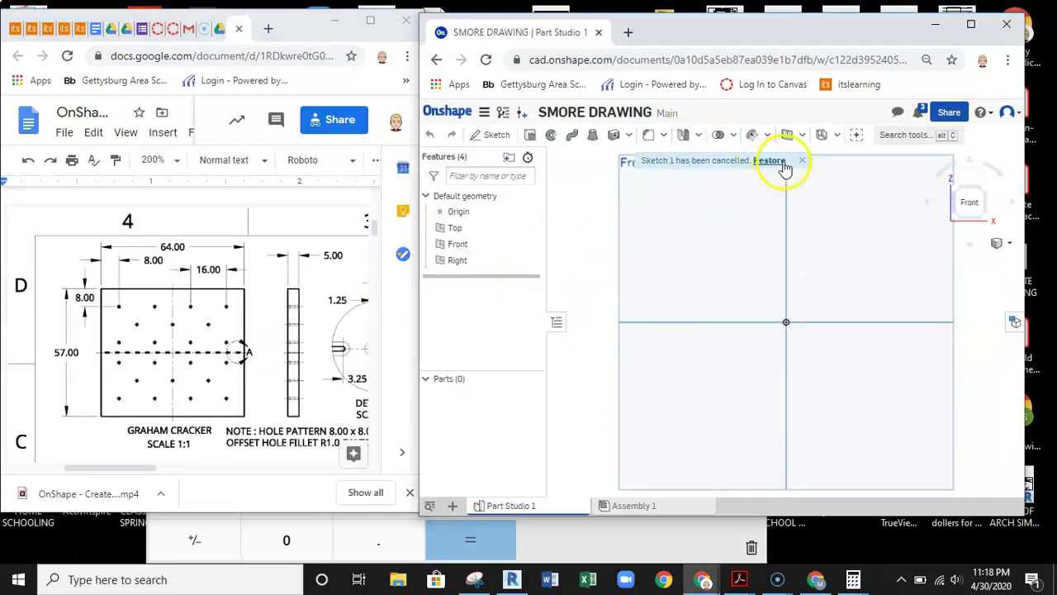
left_click(778, 164)
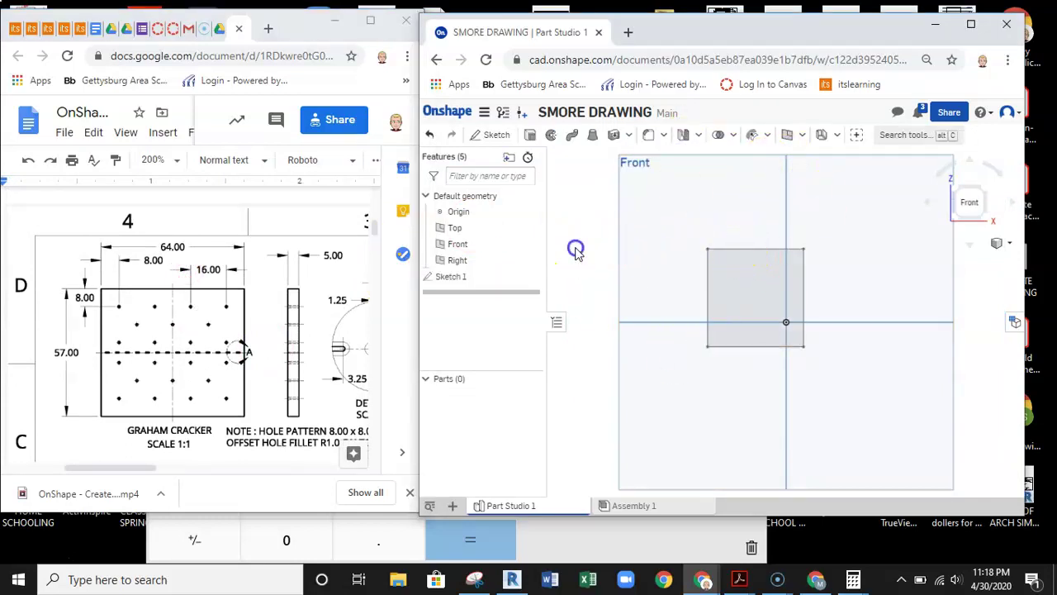
left_click(484, 111)
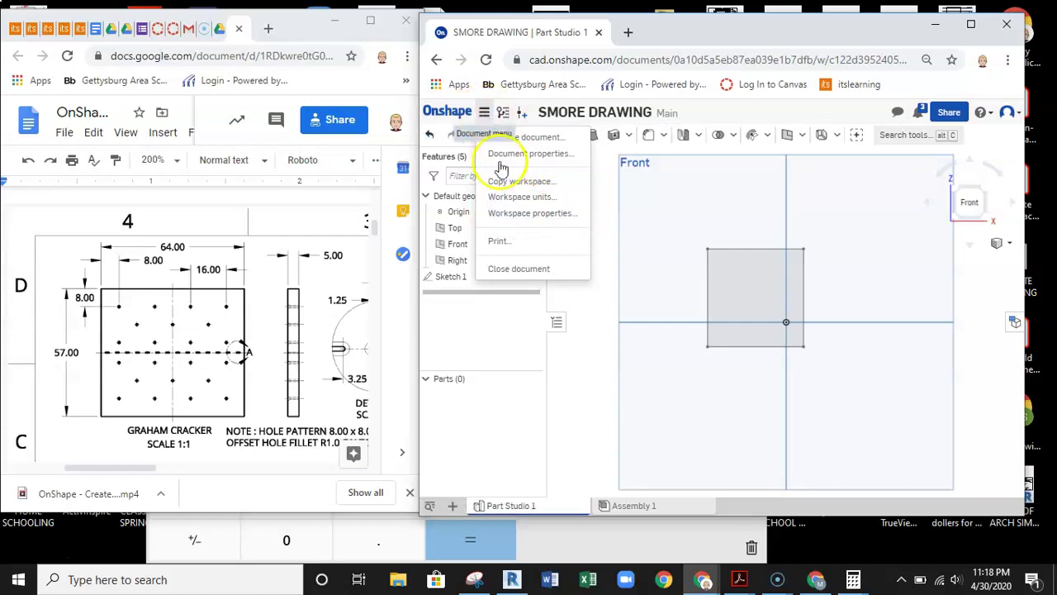
left_click(529, 199)
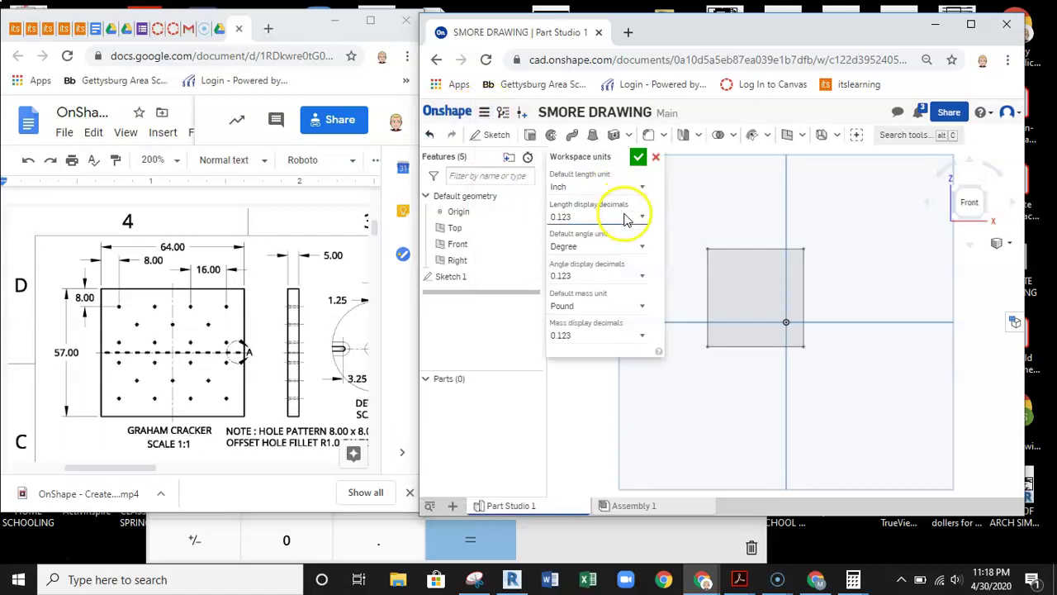
left_click(636, 187)
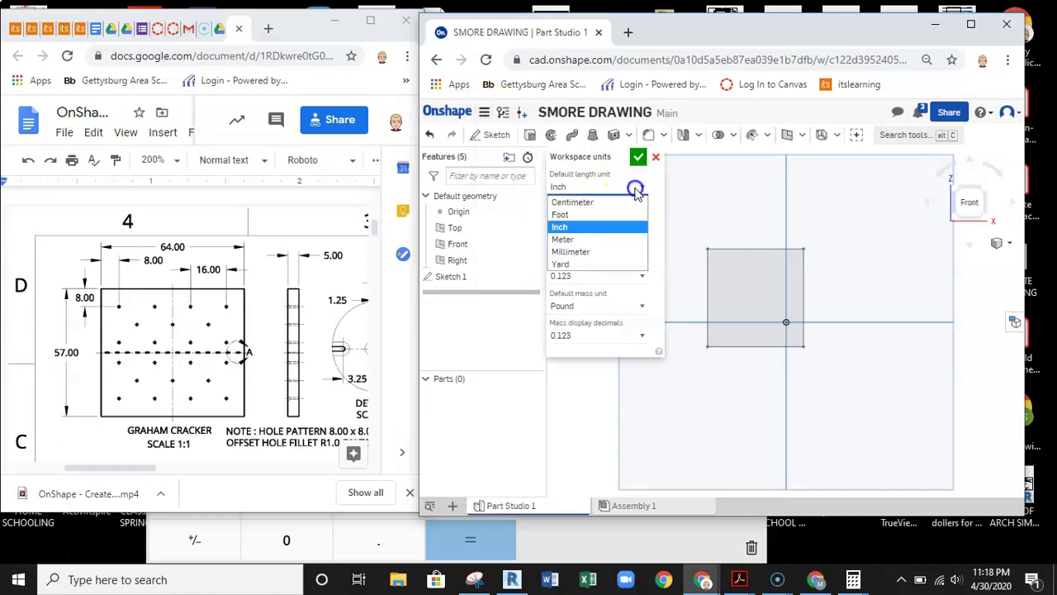
left_click(599, 251)
left_click(637, 159)
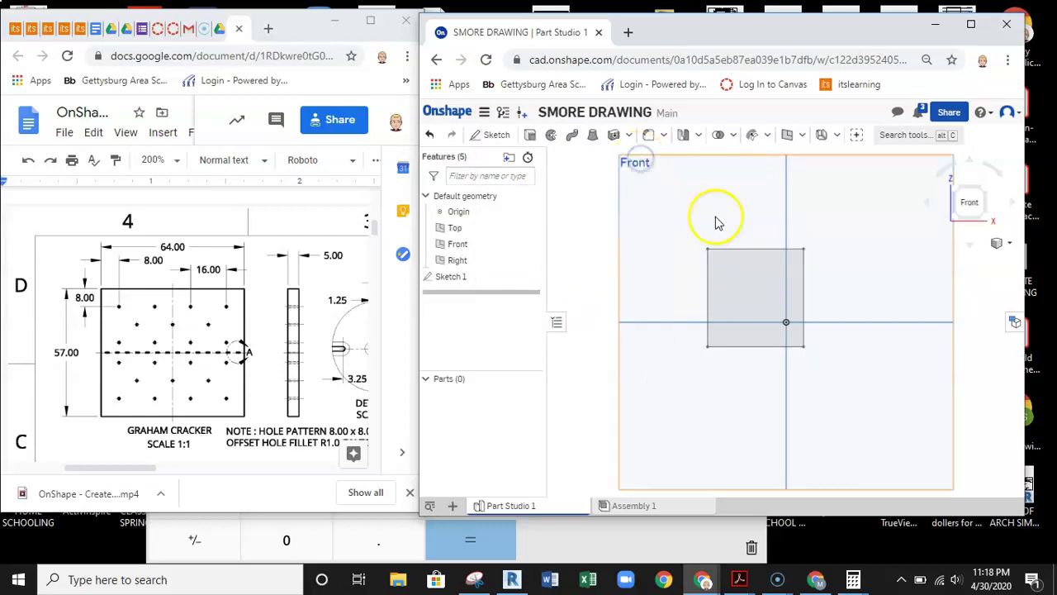
- Reopen Sketch 1 and dimension the rectangle 64 mm wide and 57 mm high
scroll(662, 232, "down", 2)
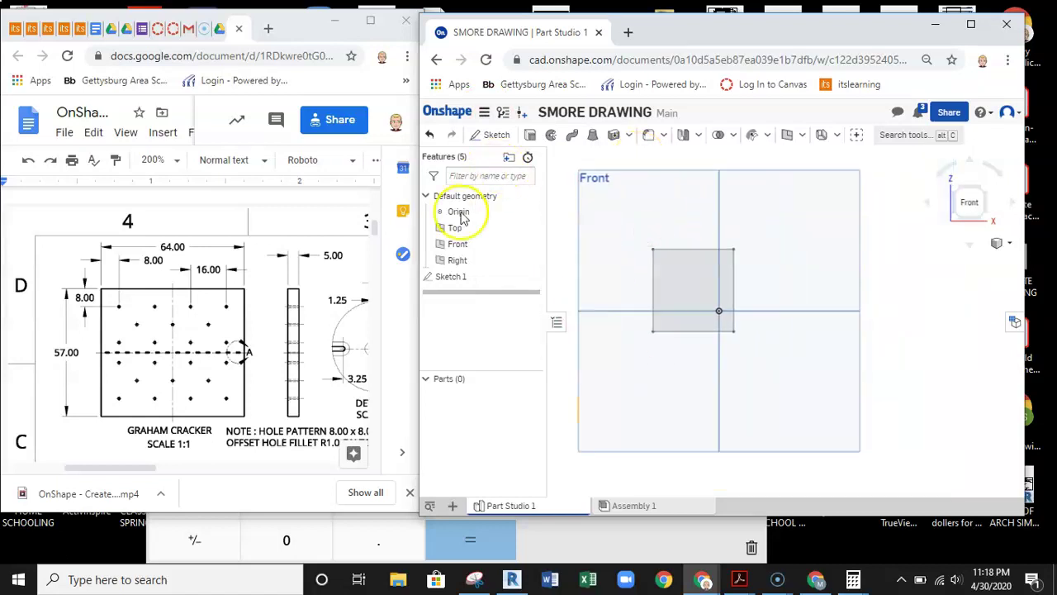
left_click(451, 276)
left_click_drag(631, 240, 652, 287)
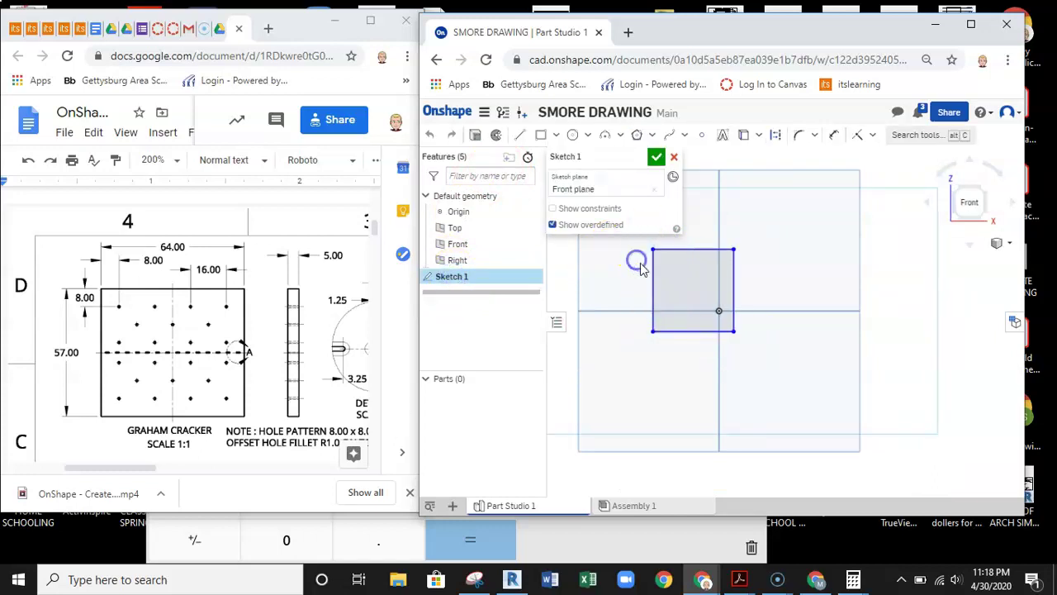
left_click(832, 137)
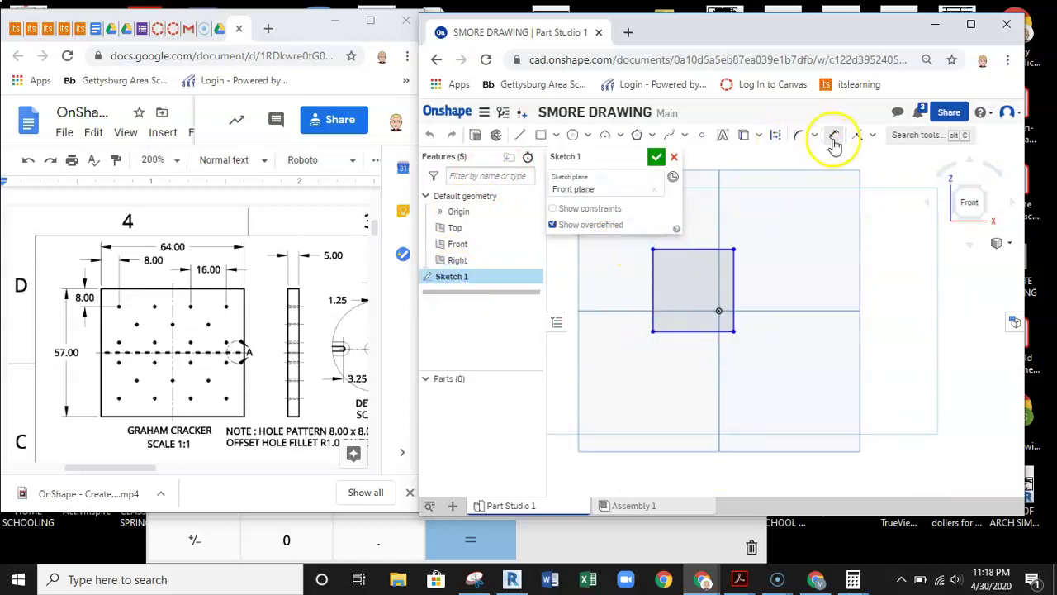
left_click(701, 226)
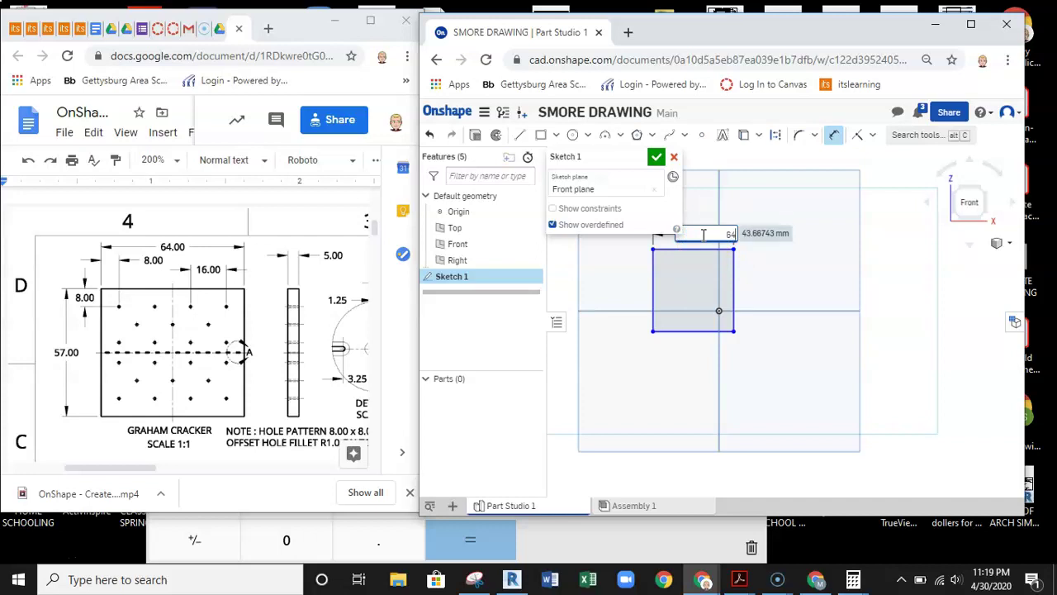
key("Return")
left_click(795, 271)
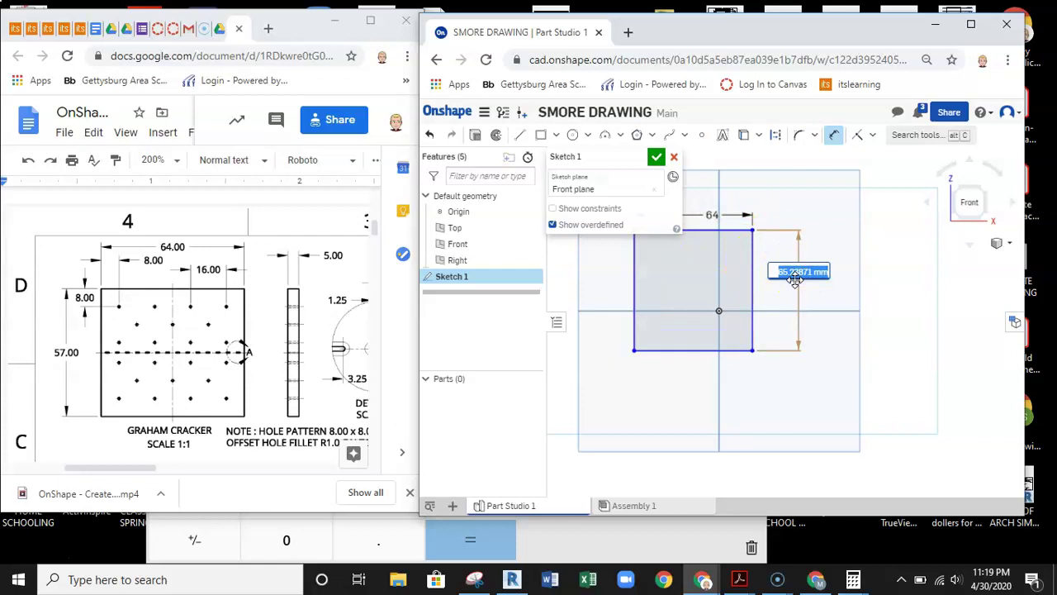
type("57")
key("Return")
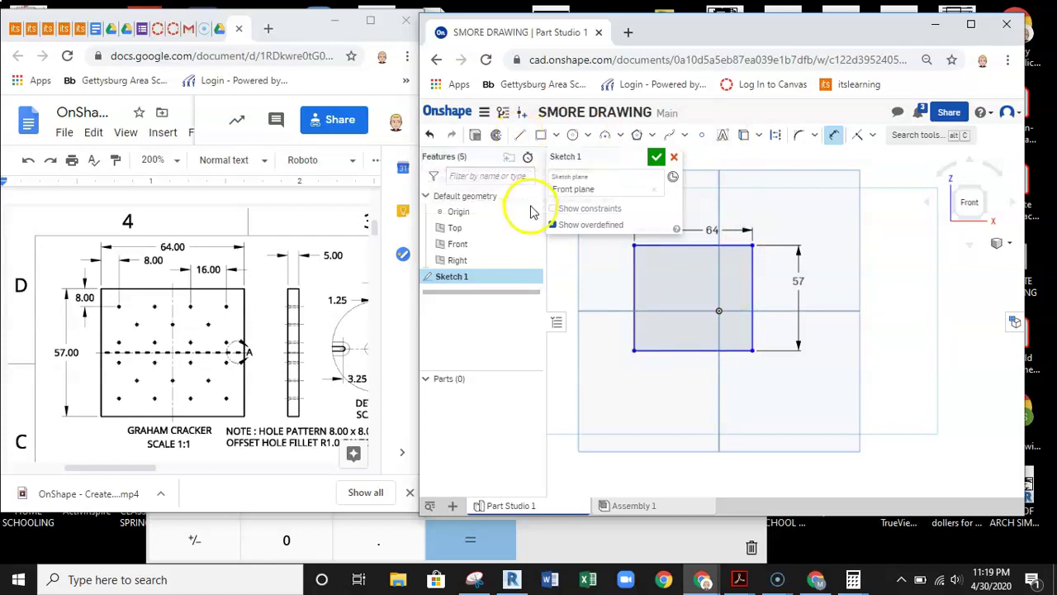
- Draw a vertical construction line from the midpoint of the rectangle's top edge to the midpoint of its bottom edge
left_click(522, 135)
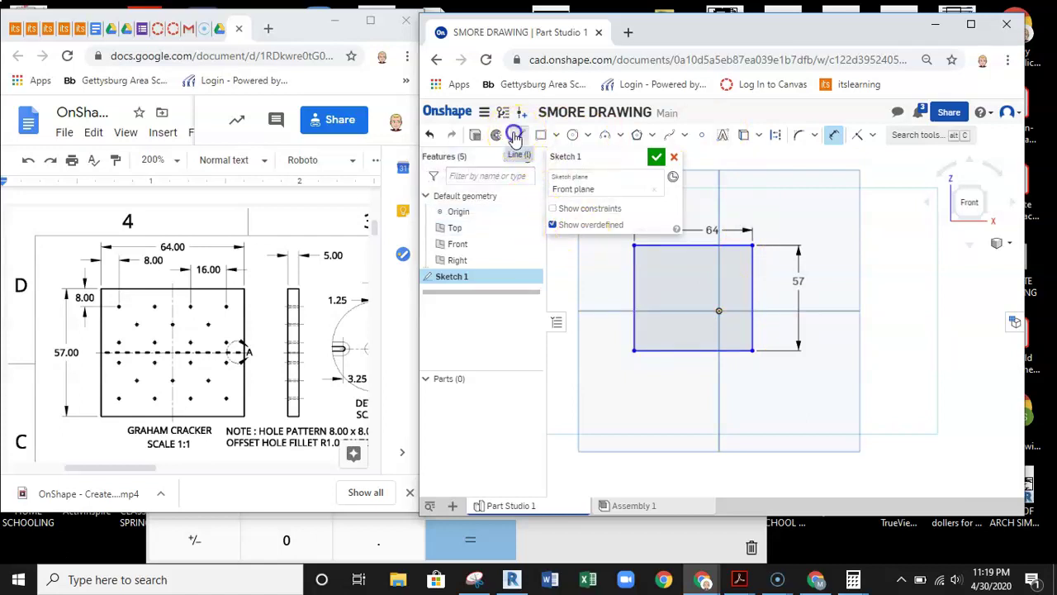
left_click(776, 137)
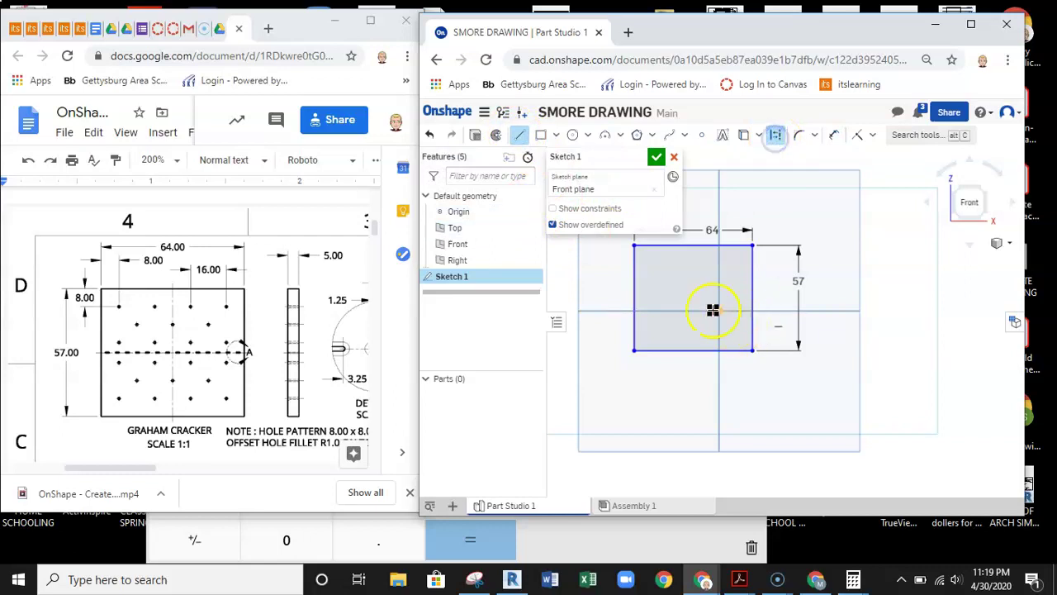
scroll(701, 272, "up", 2)
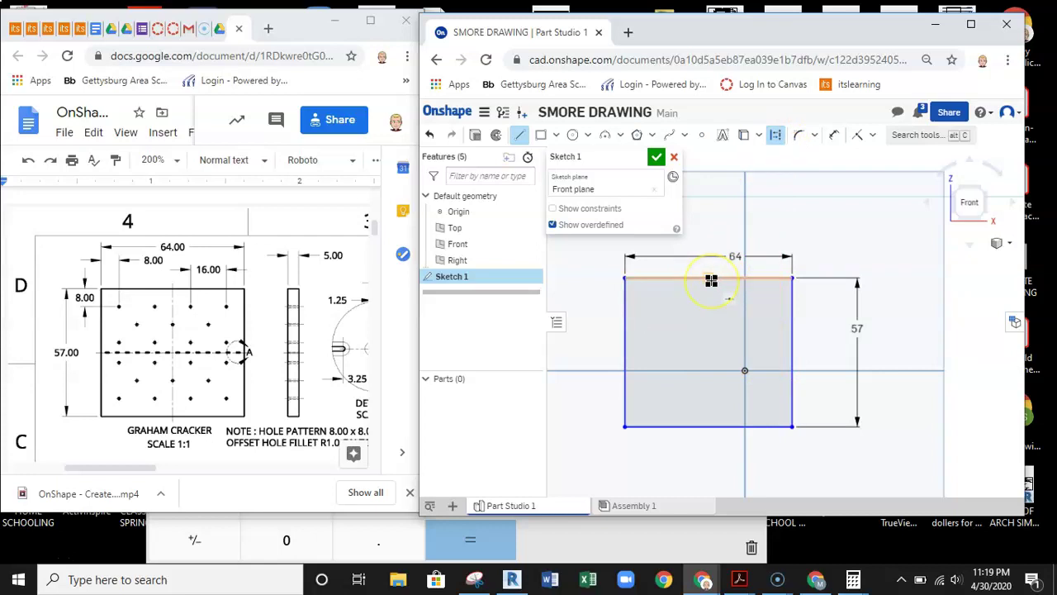
left_click(706, 428)
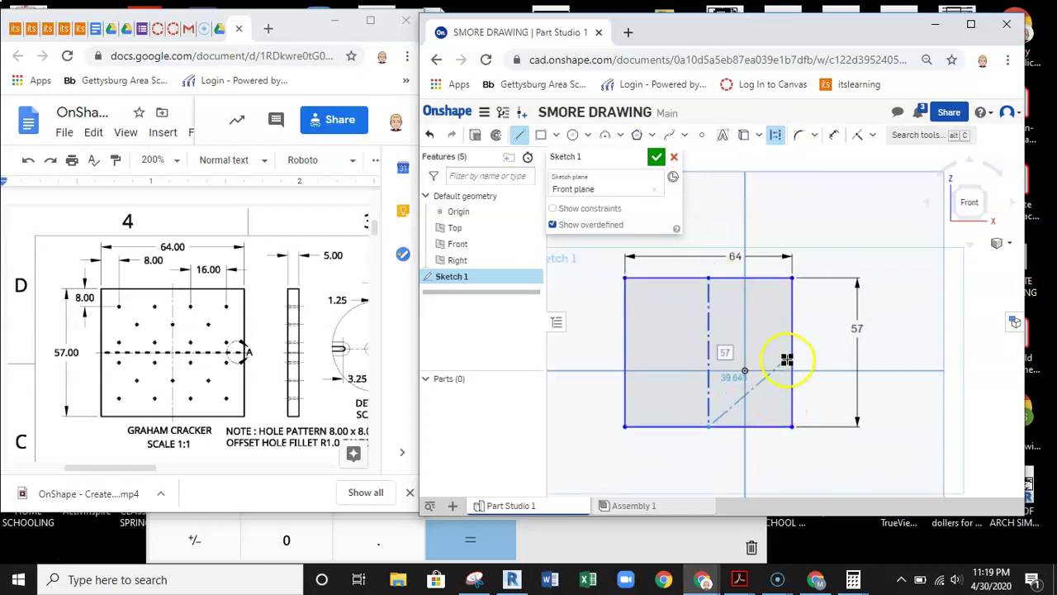
- Draw a horizontal construction line from the midpoint of the rectangle's right edge to the midpoint of its left edge
key("Escape")
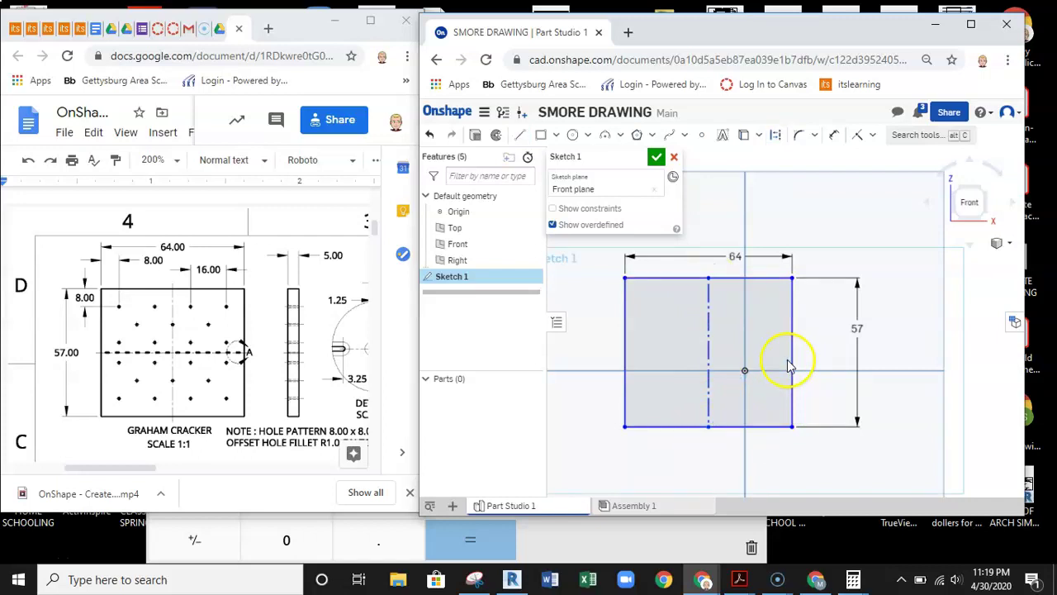
left_click(521, 139)
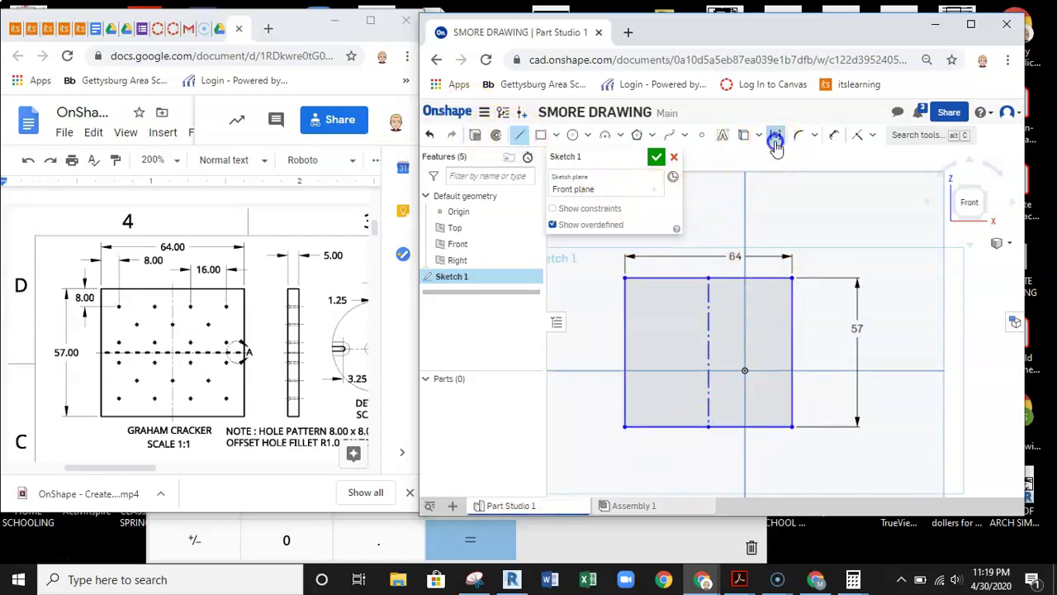
left_click_drag(792, 353, 626, 352)
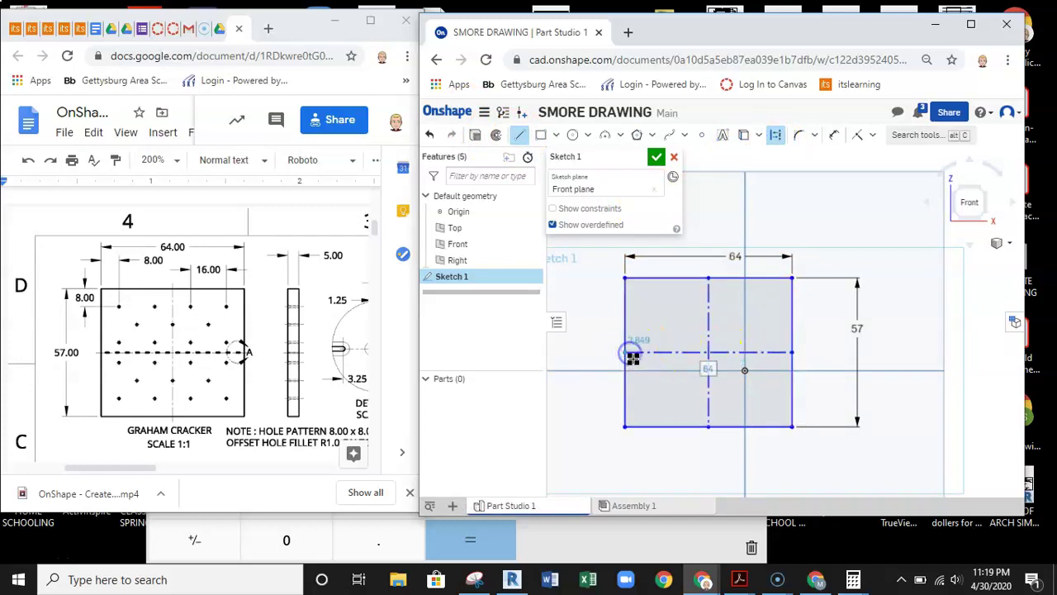
key("Escape")
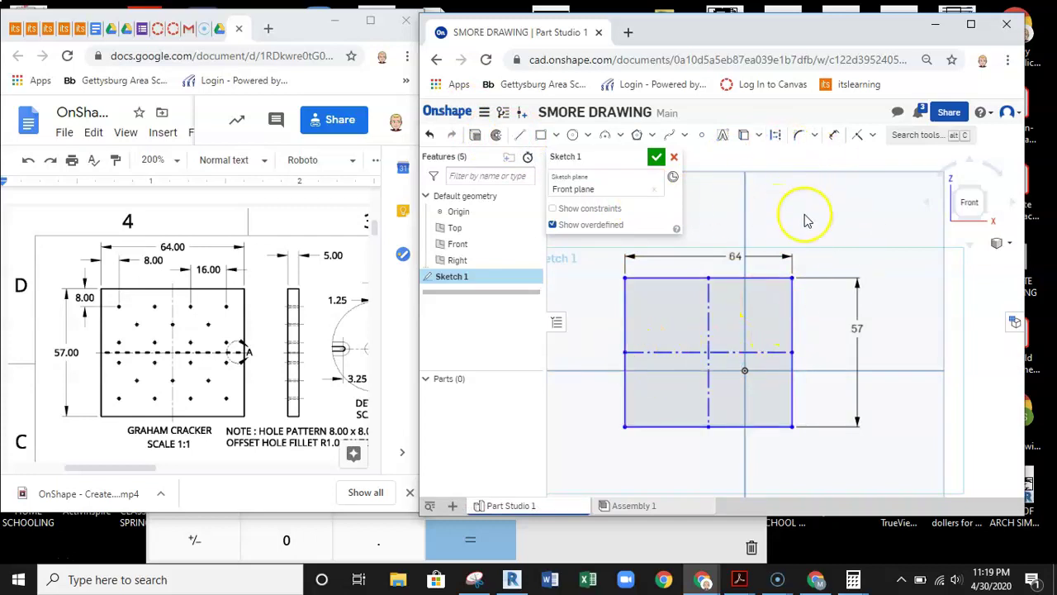
- Constrain the vertical and horizontal construction lines coincident with the Right and Top planes to center the rectangle on the origin, and finish the sketch
left_click(877, 137)
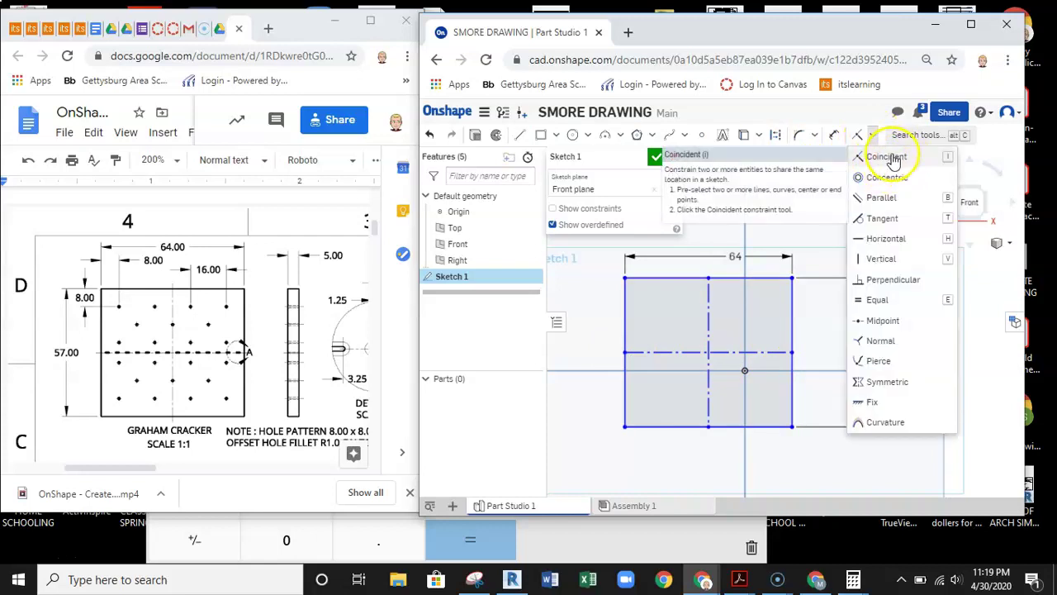
left_click(890, 157)
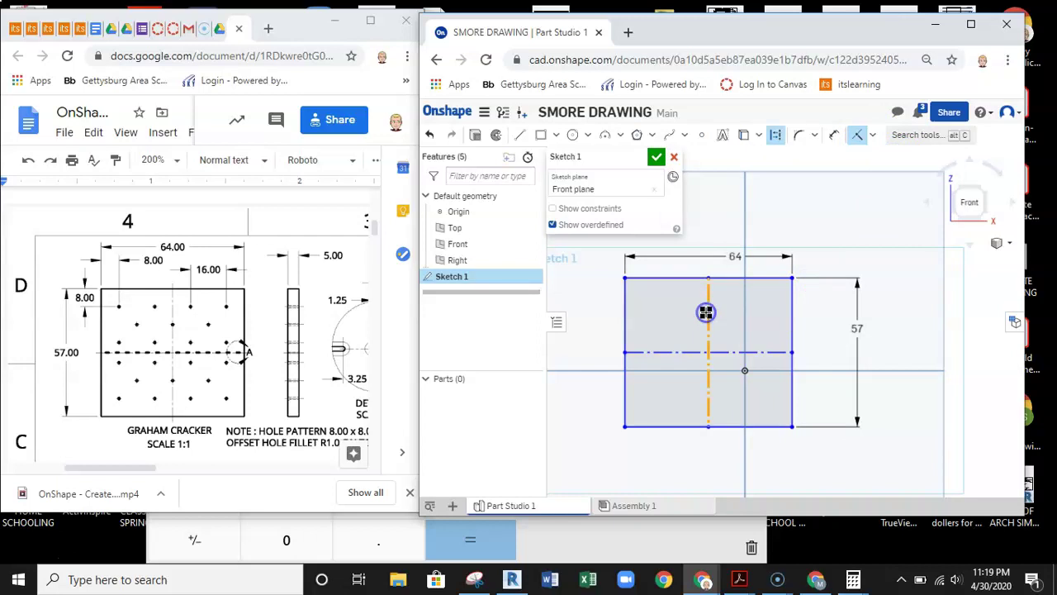
left_click(706, 312)
left_click(743, 330)
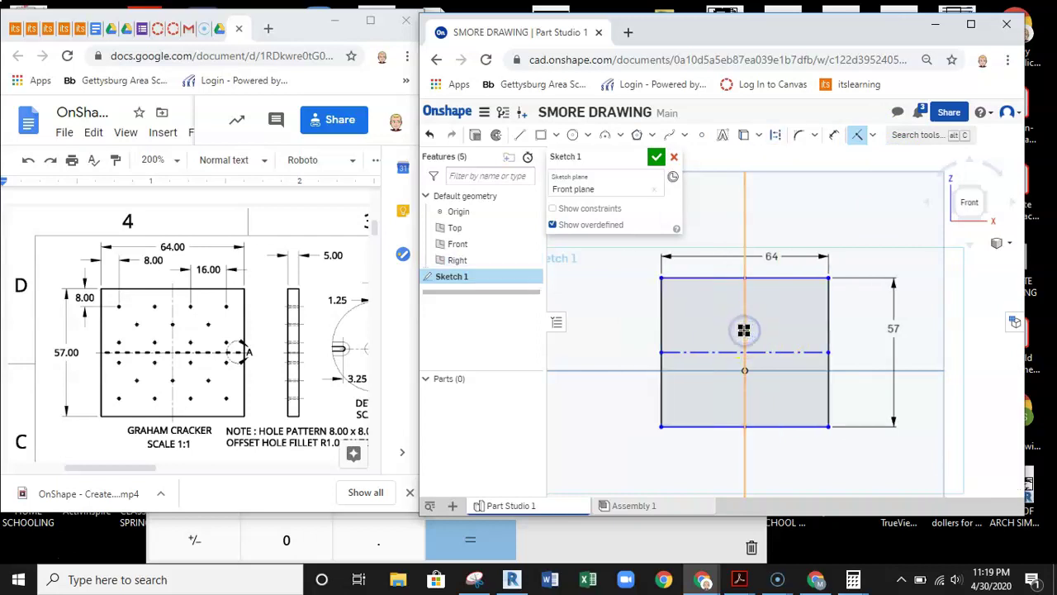
left_click(785, 351)
left_click(785, 371)
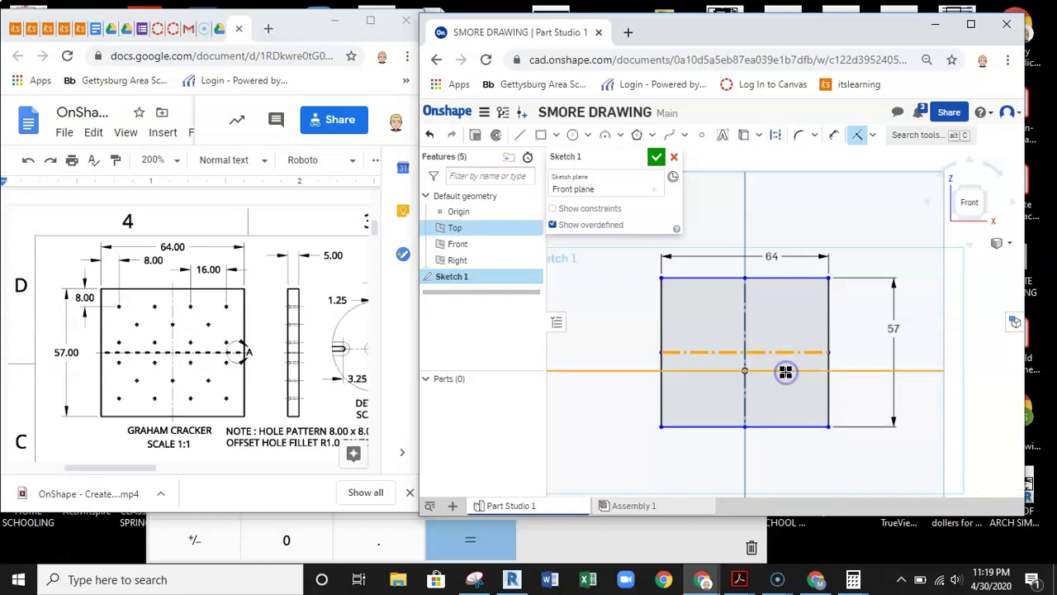
left_click(757, 360)
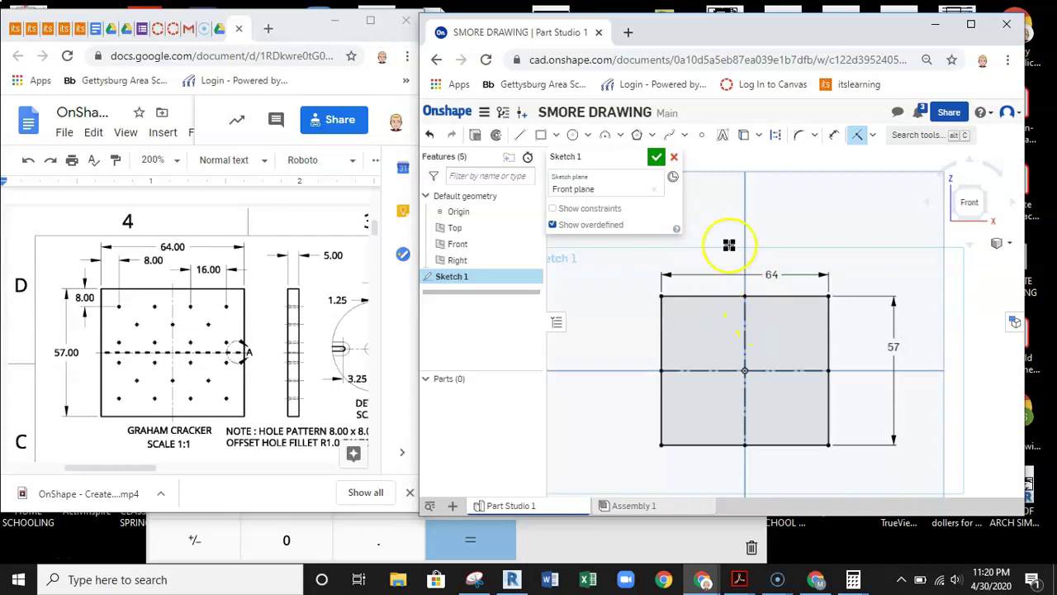
left_click(655, 156)
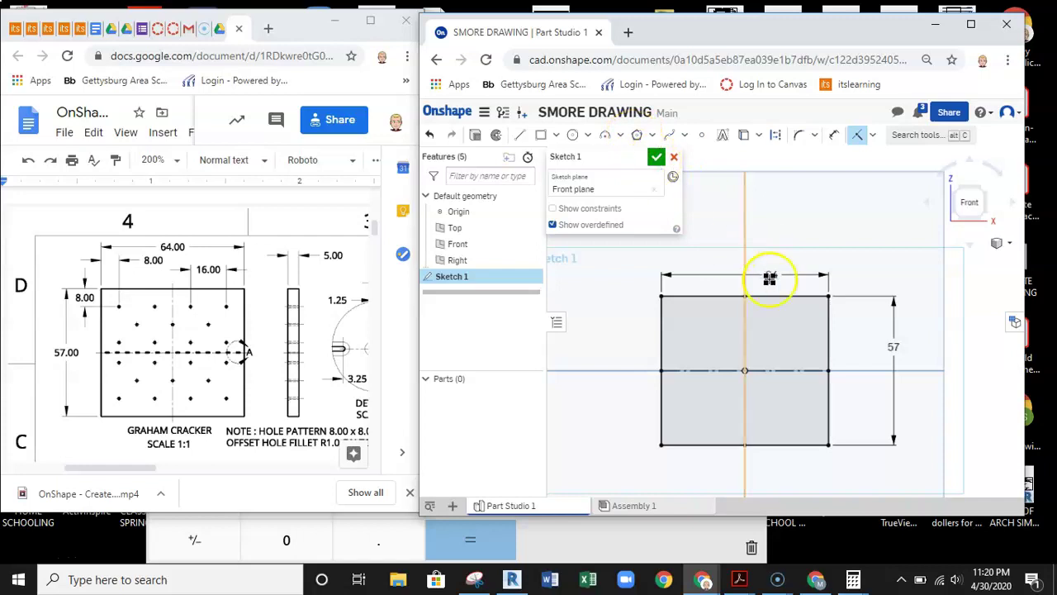
scroll(685, 347, "down", 3)
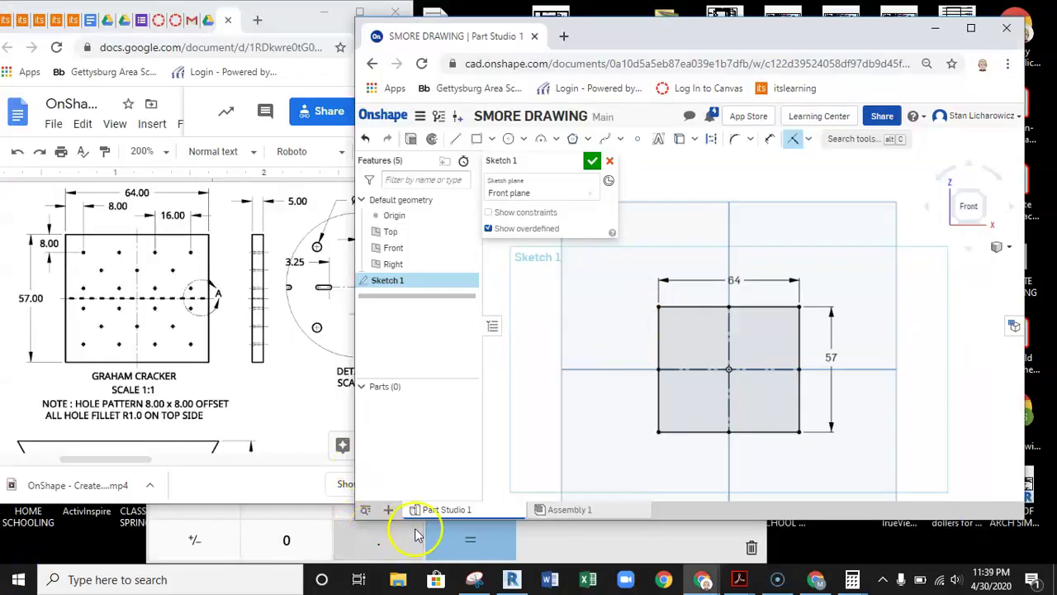
left_click(592, 160)
- Extrude the rectangle as a new solid with a blind depth of 5 mm
middle_click_drag(745, 371, 705, 330)
mouse_move(704, 330)
right_mouse_down()
mouse_move(759, 306)
mouse_move(751, 316)
right_mouse_up()
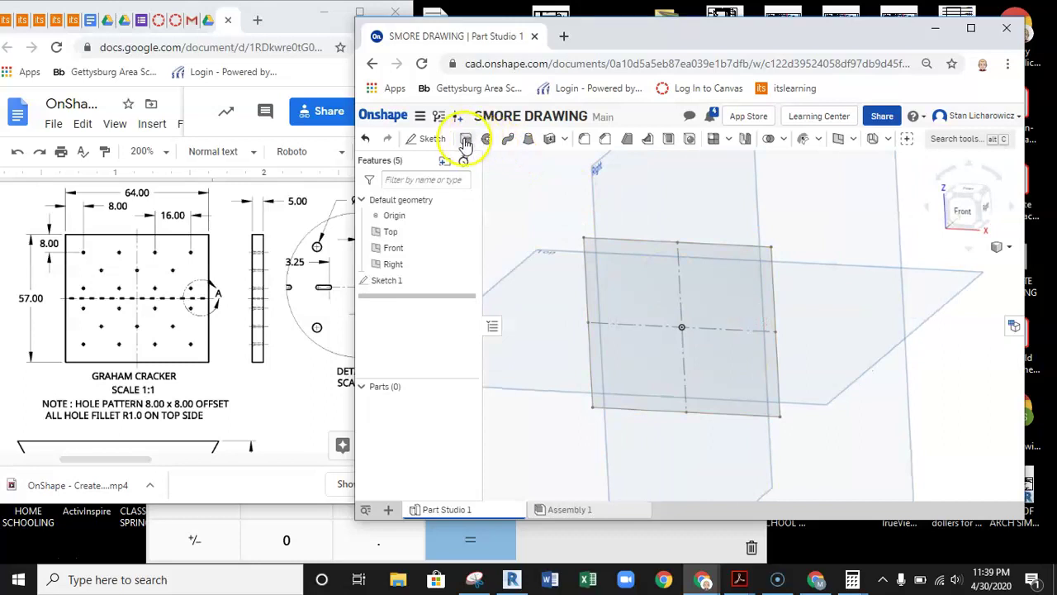
left_click(465, 139)
left_click(718, 275)
right_click_drag(700, 283, 793, 262)
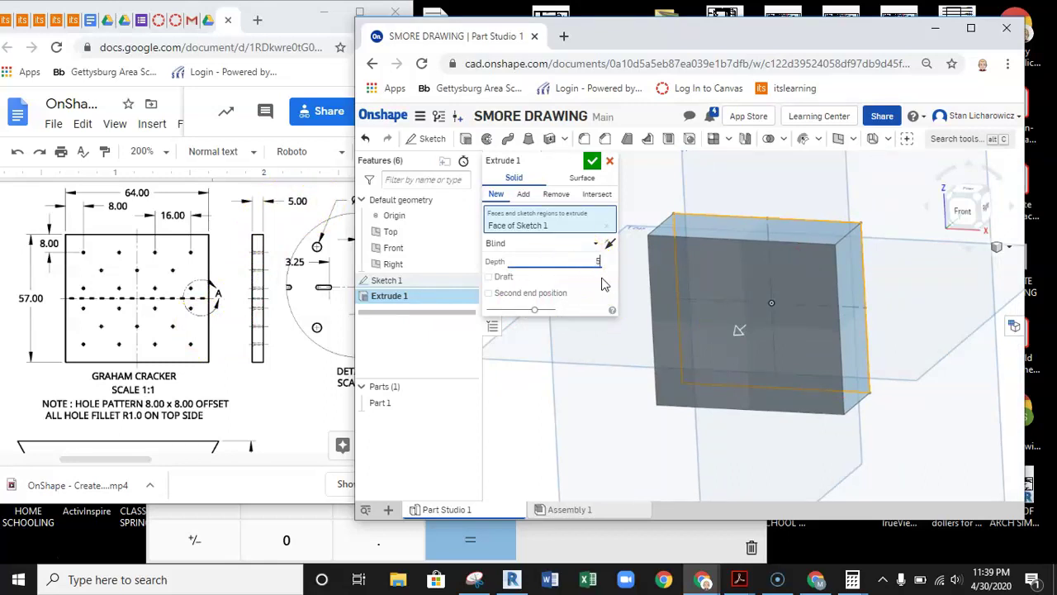
left_click(591, 160)
- Start a new sketch on the large front face of the extruded cracker and view it straight on
mouse_move(760, 324)
right_mouse_down()
mouse_move(864, 306)
mouse_move(828, 321)
mouse_move(864, 324)
mouse_move(877, 267)
mouse_move(906, 263)
mouse_move(900, 303)
right_mouse_up()
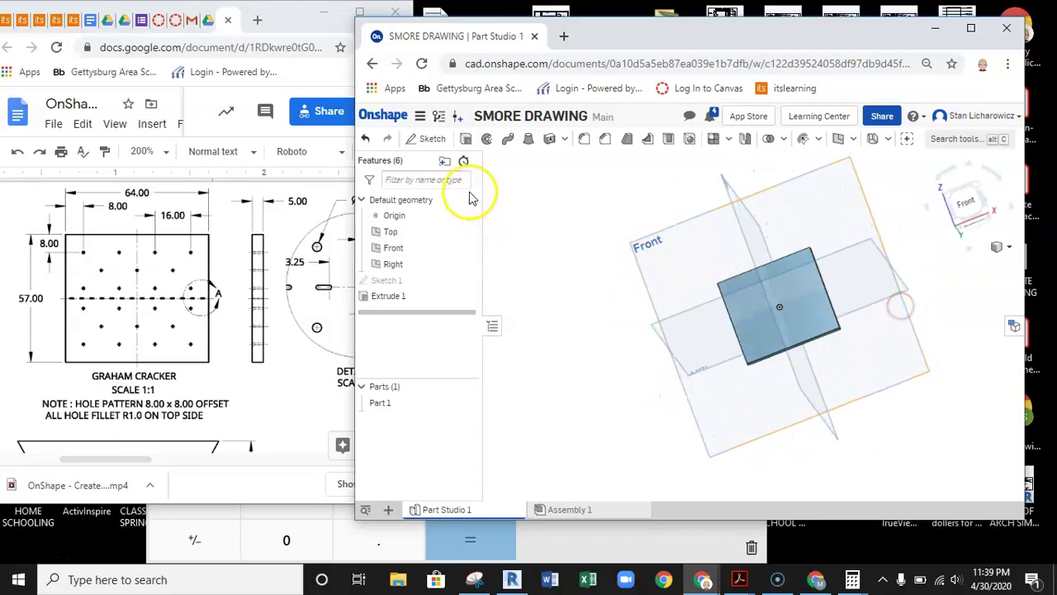
left_click(427, 138)
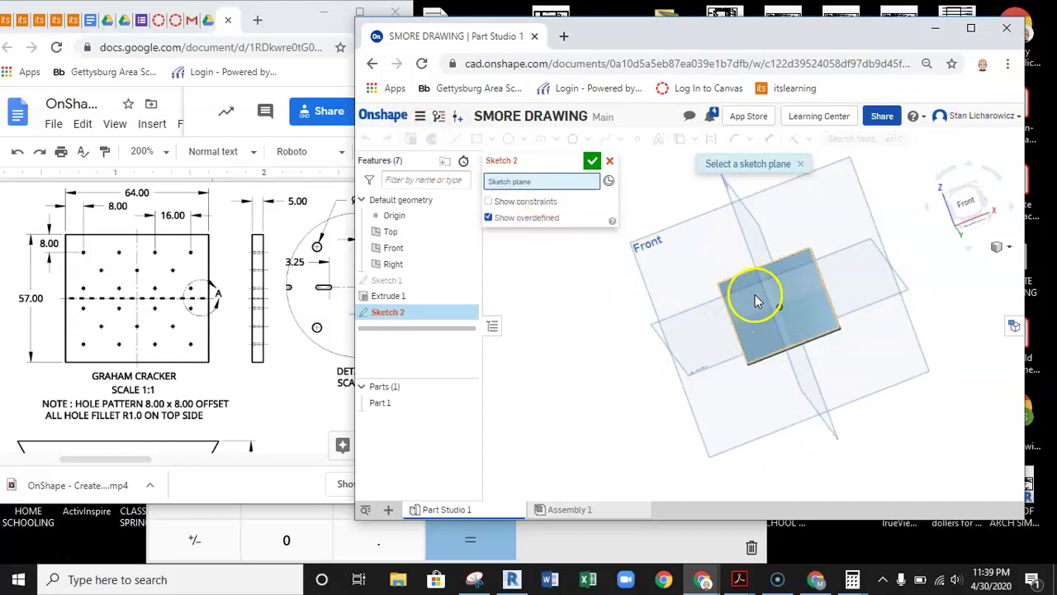
left_click(755, 297)
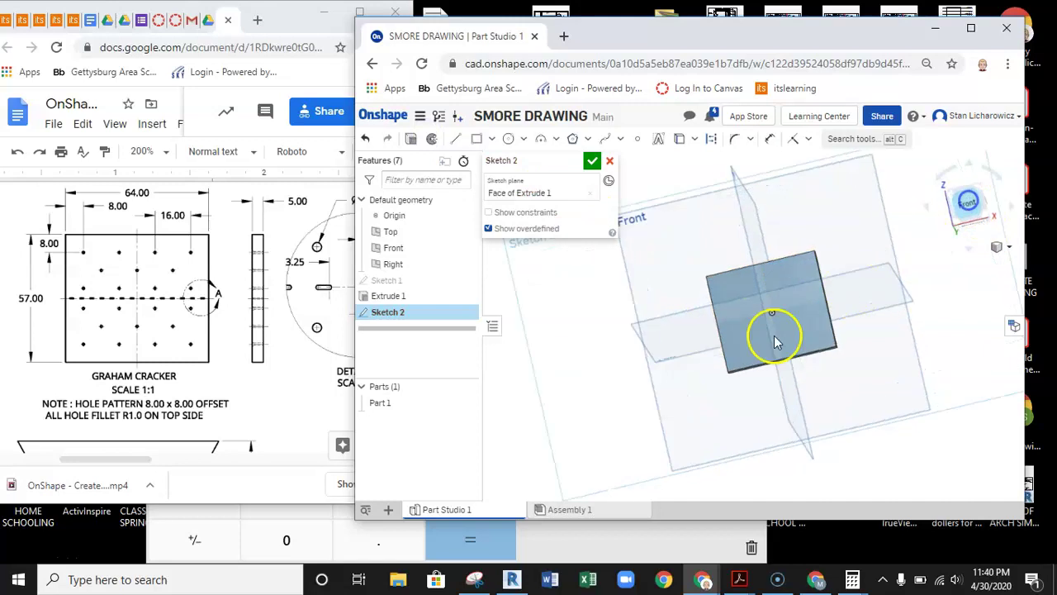
scroll(703, 289, "up", 5)
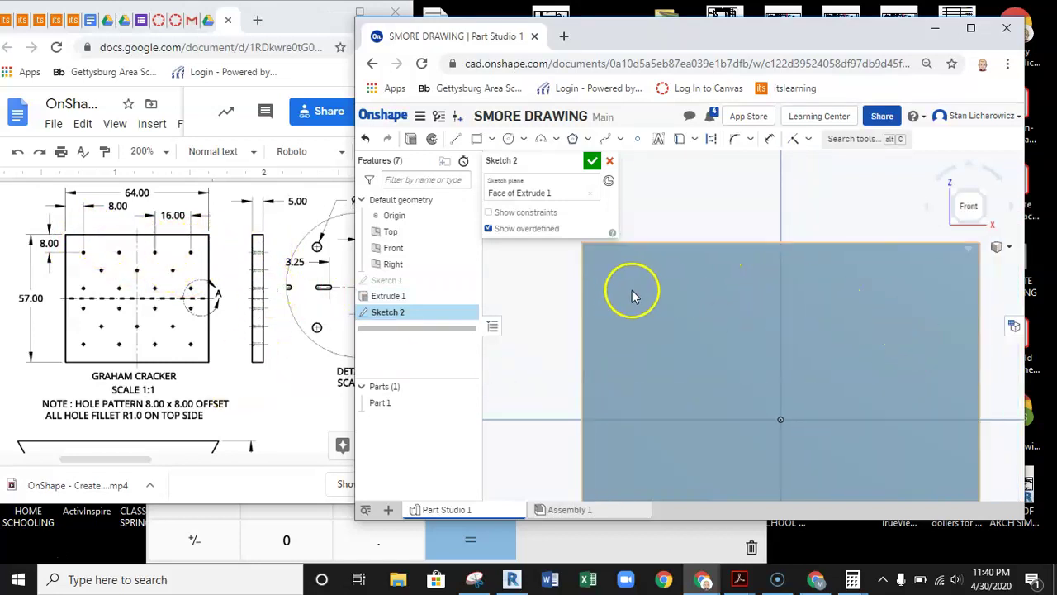
left_click_drag(677, 521, 677, 558)
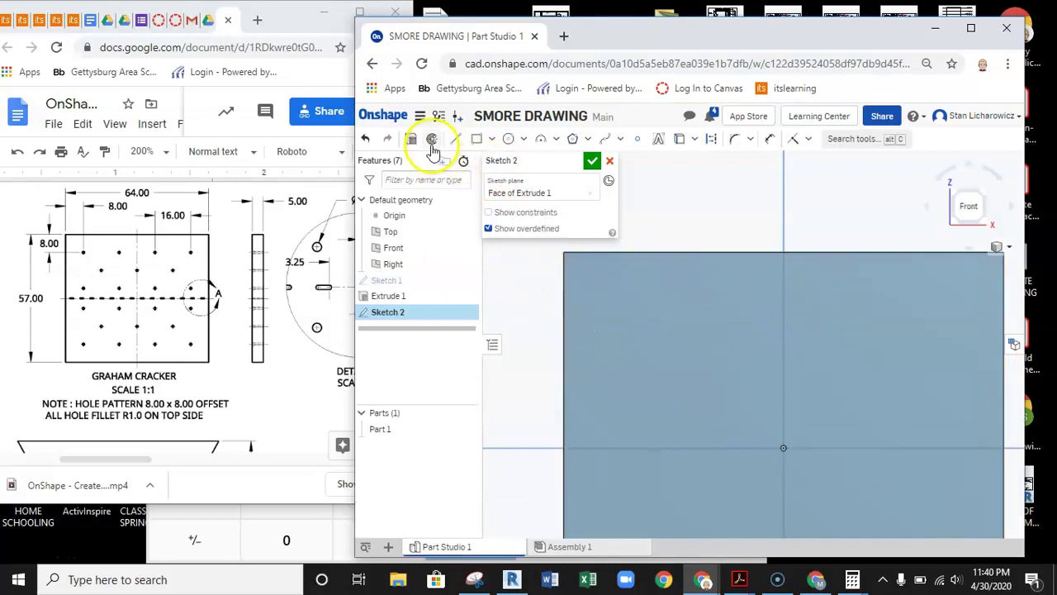
- Draw a circle near the cracker's upper-left corner with a 1 mm diameter, and check it against Detail A of the reference drawing
left_click(508, 138)
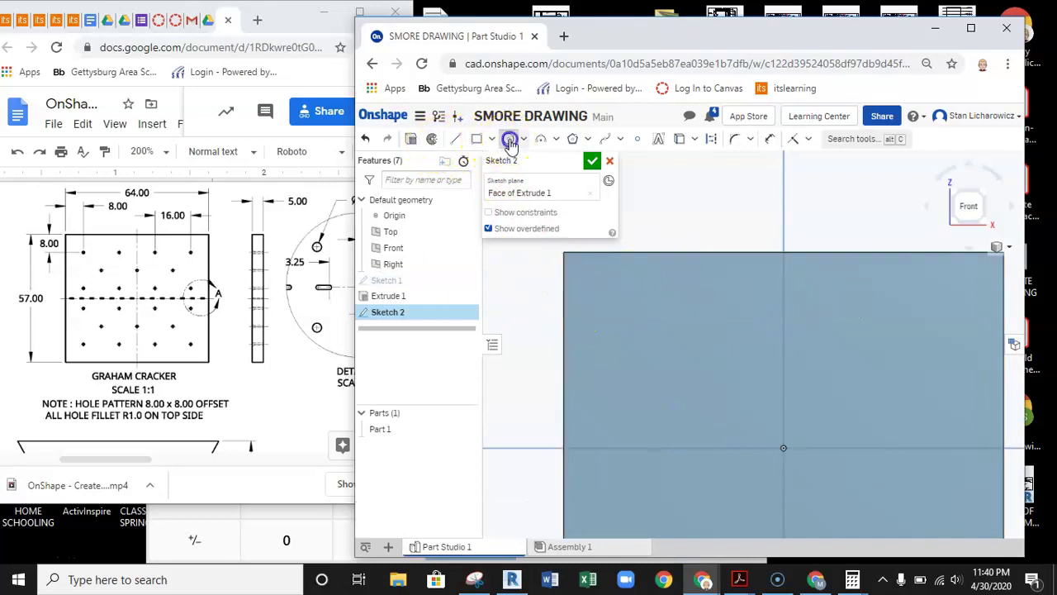
left_click(645, 311)
scroll(643, 315, "up", 3)
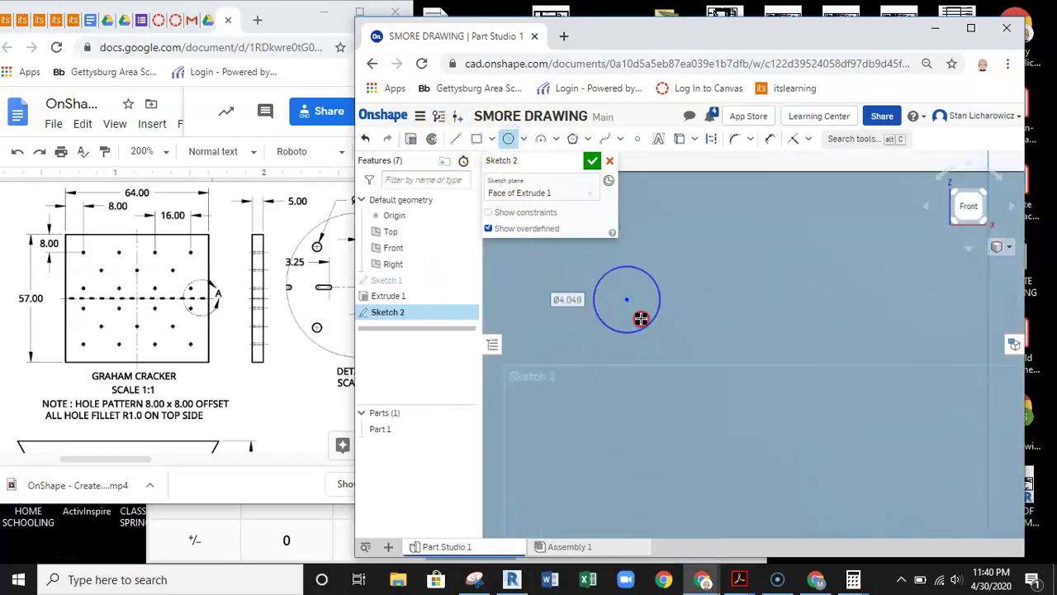
left_click(769, 142)
left_click(698, 288)
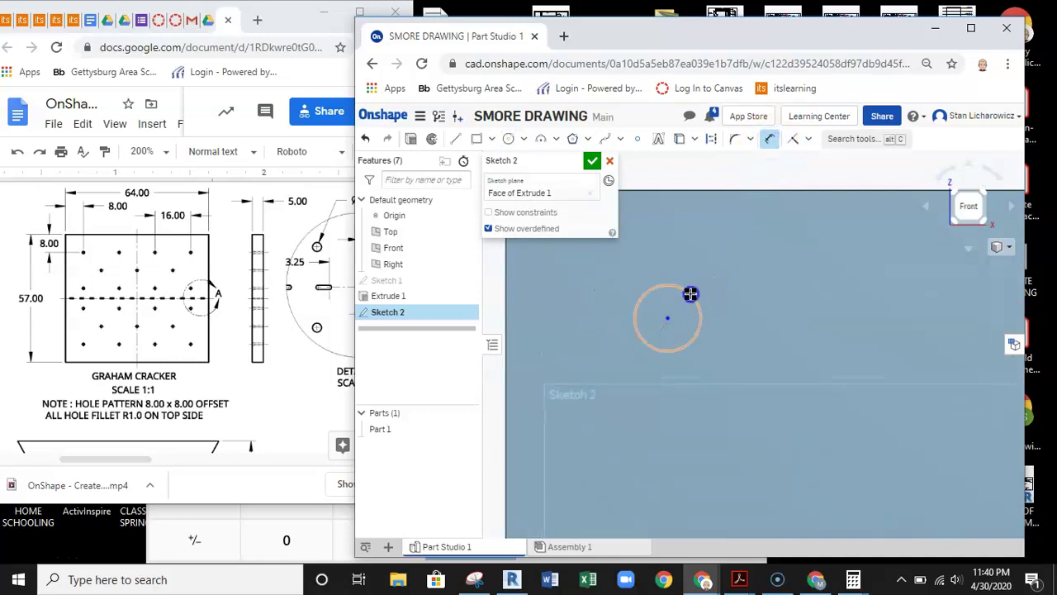
left_click(739, 207)
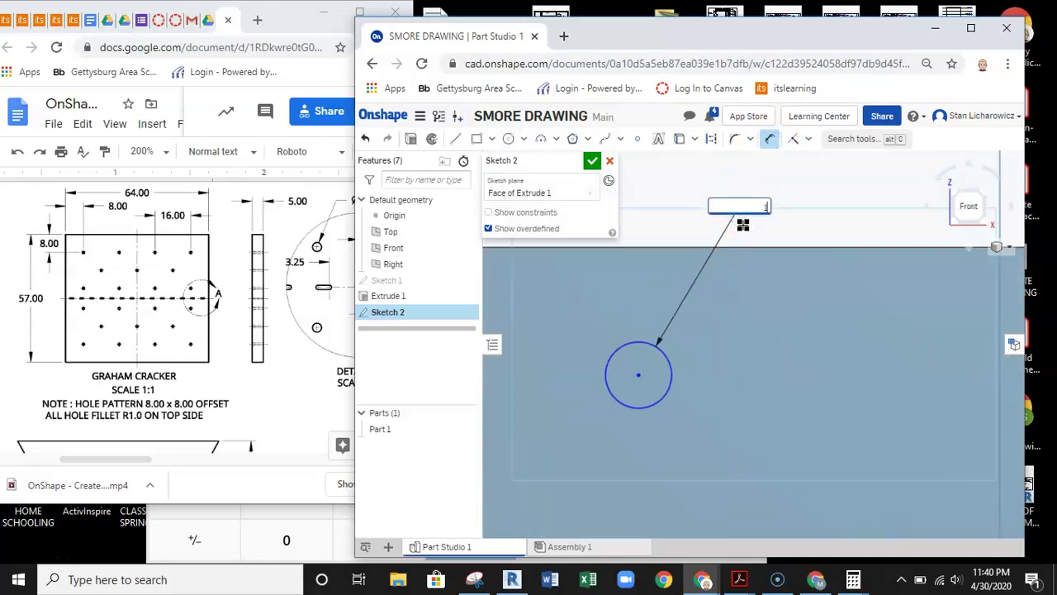
key("Return")
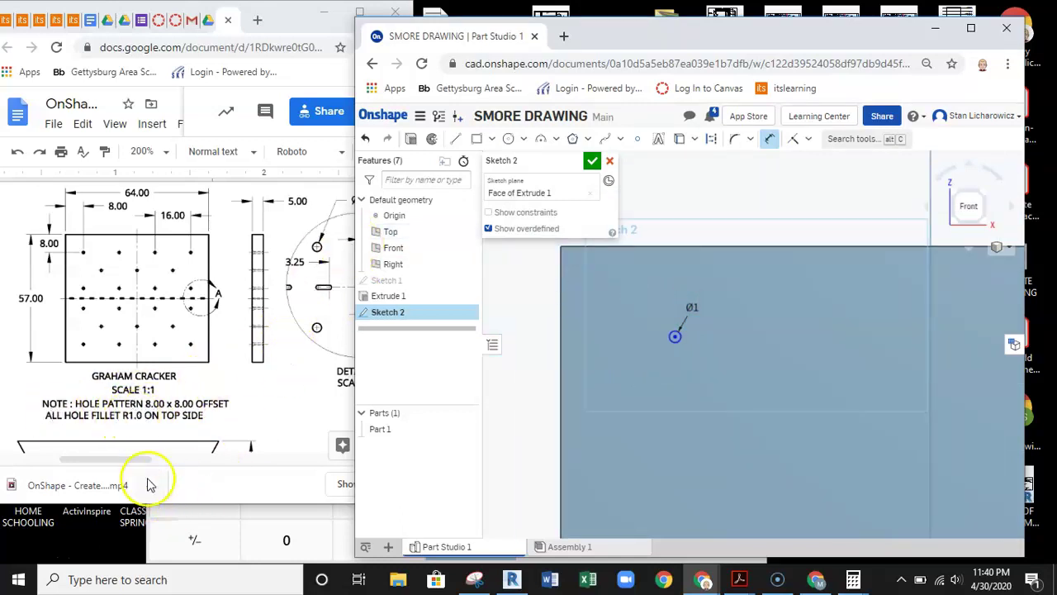
left_click_drag(141, 459, 159, 458)
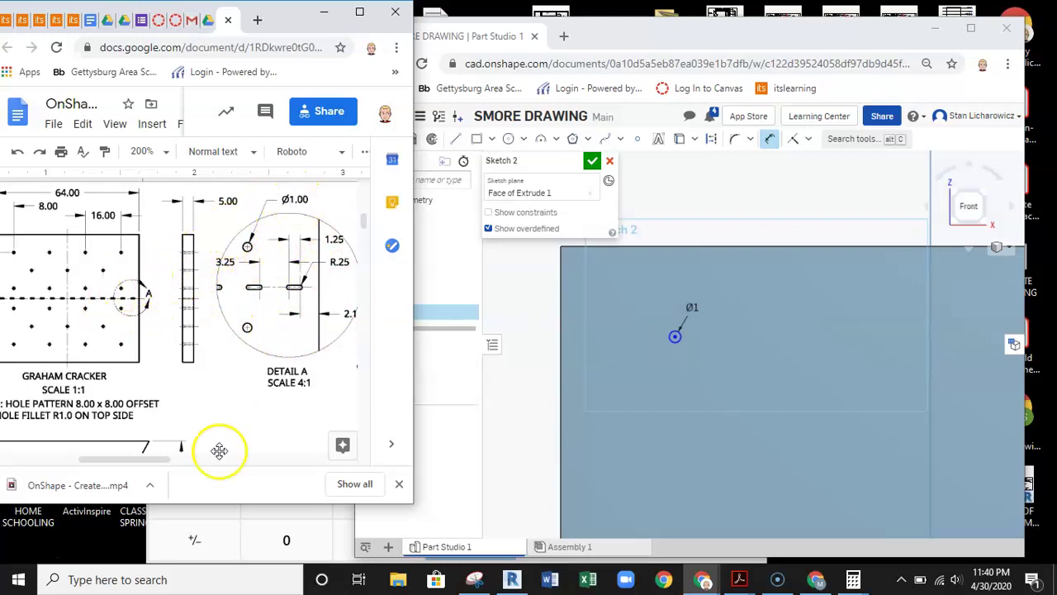
left_click_drag(163, 459, 125, 454)
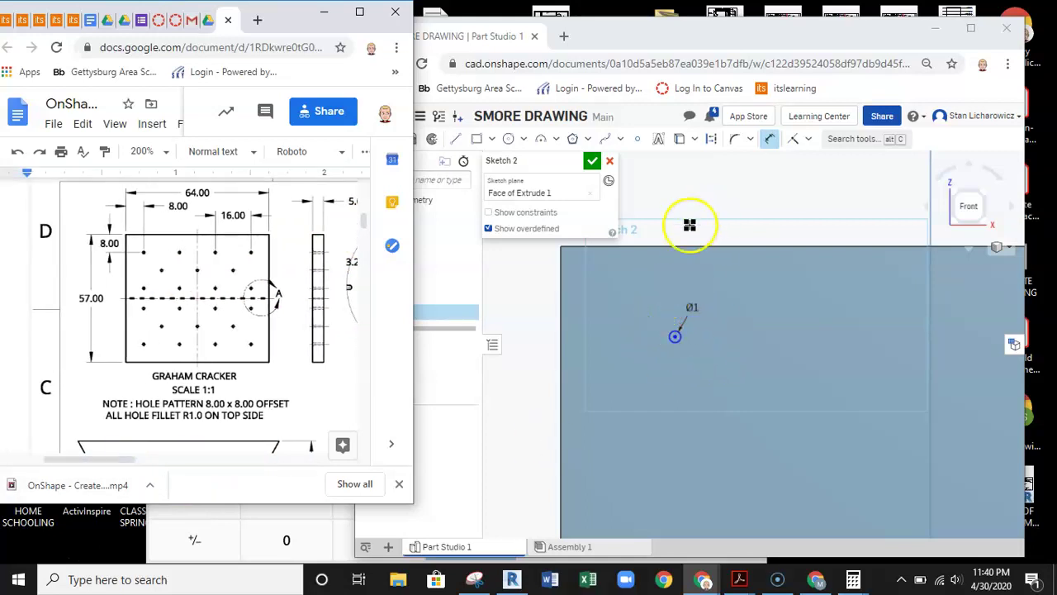
left_click(769, 142)
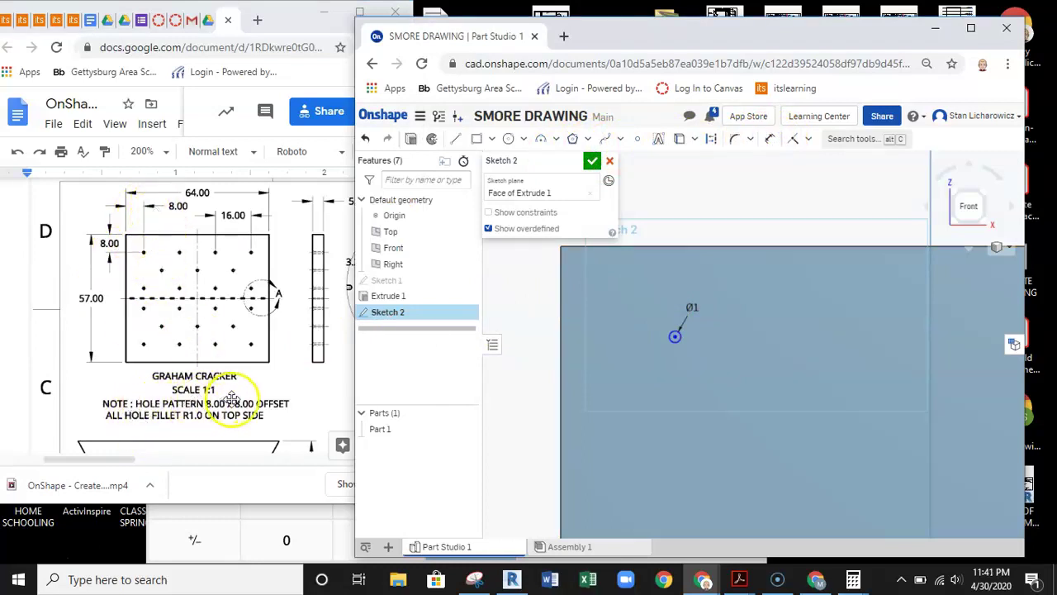
left_click(671, 244)
scroll(669, 307, "up", 3)
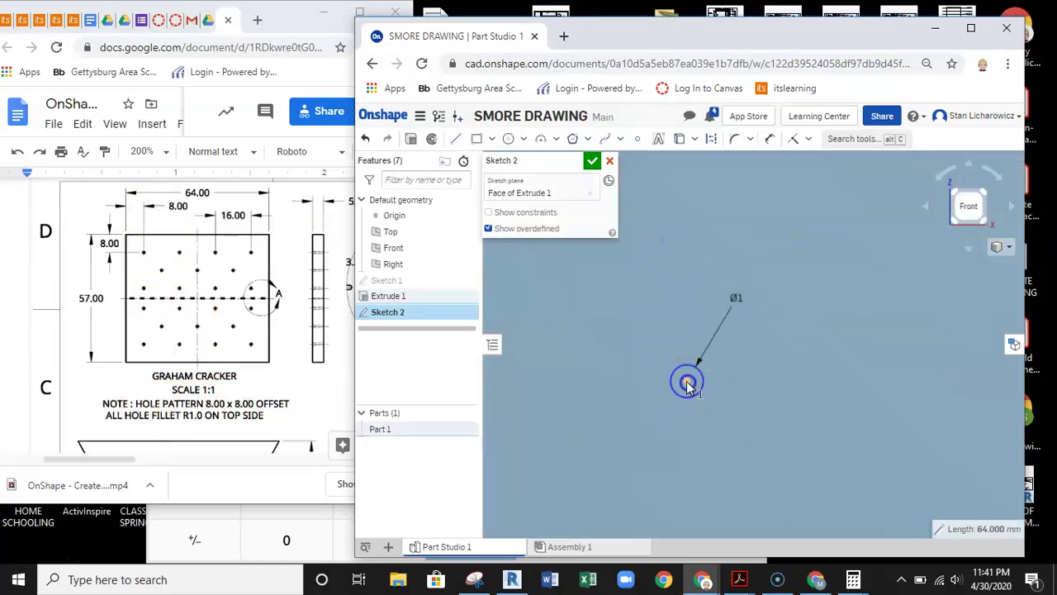
scroll(687, 385, "down", 3)
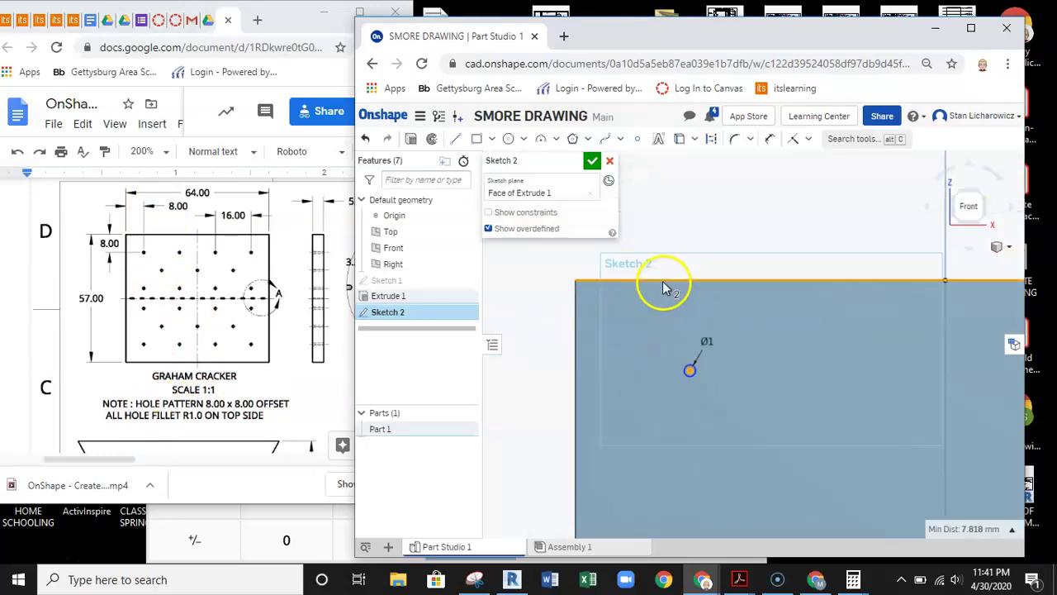
- Dimension the circle's center 8 mm below the top edge of the cracker
left_click(768, 138)
left_click(698, 278)
scroll(689, 379, "up", 3)
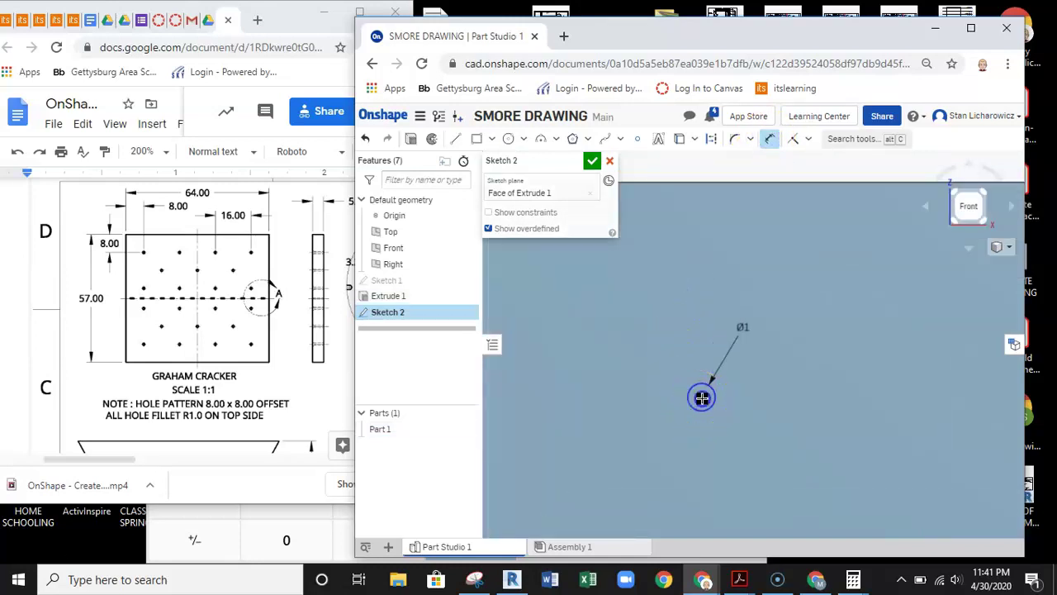
scroll(700, 314, "down", 3)
left_click(544, 306)
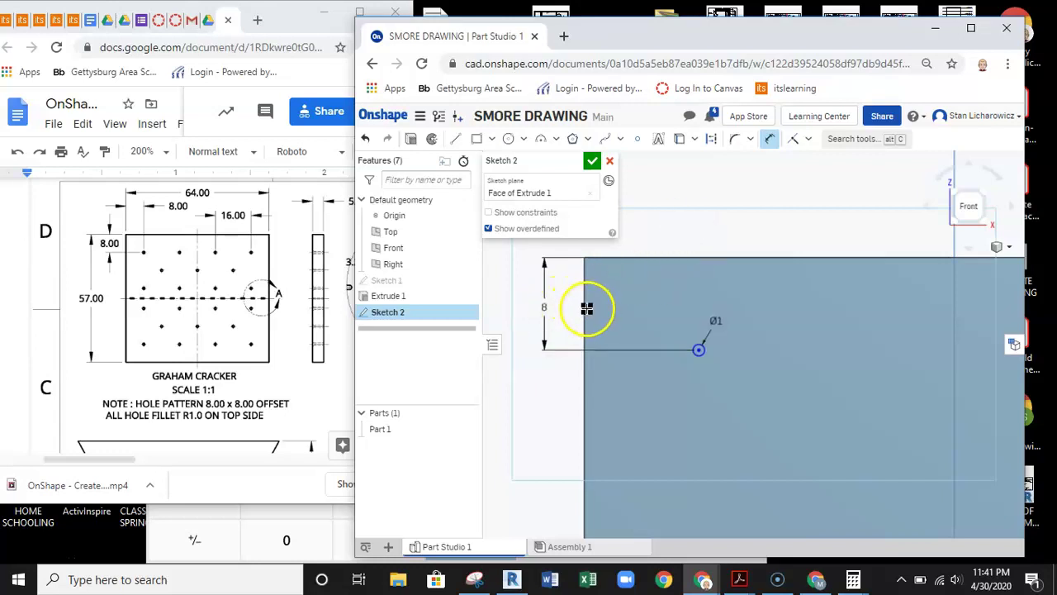
- Dimension the circle's center 8 mm from the left edge of the cracker, and finish the sketch
scroll(684, 355, "up", 3)
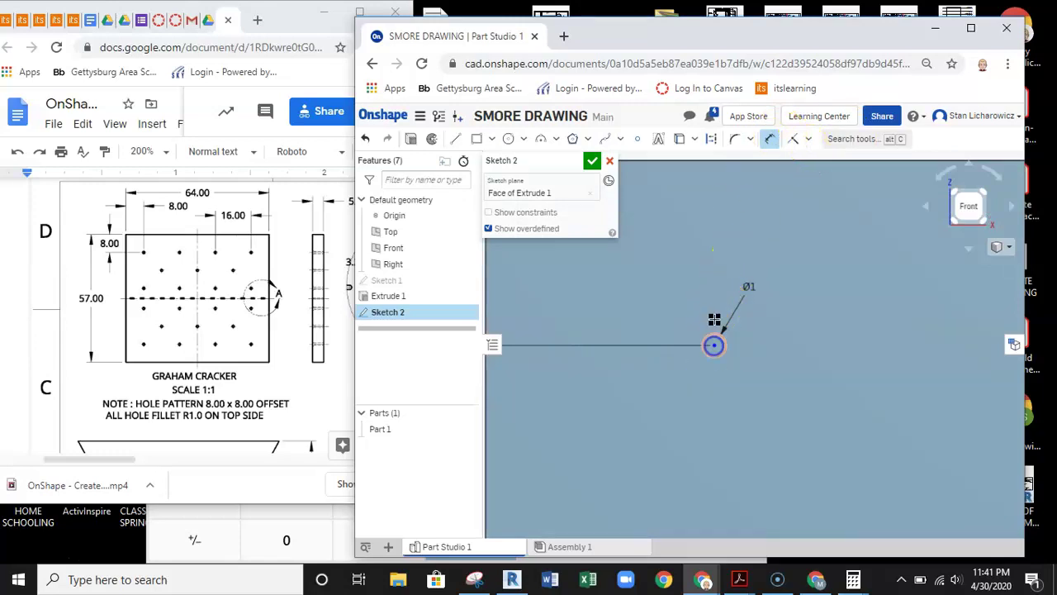
scroll(714, 319, "down", 3)
left_click(647, 240)
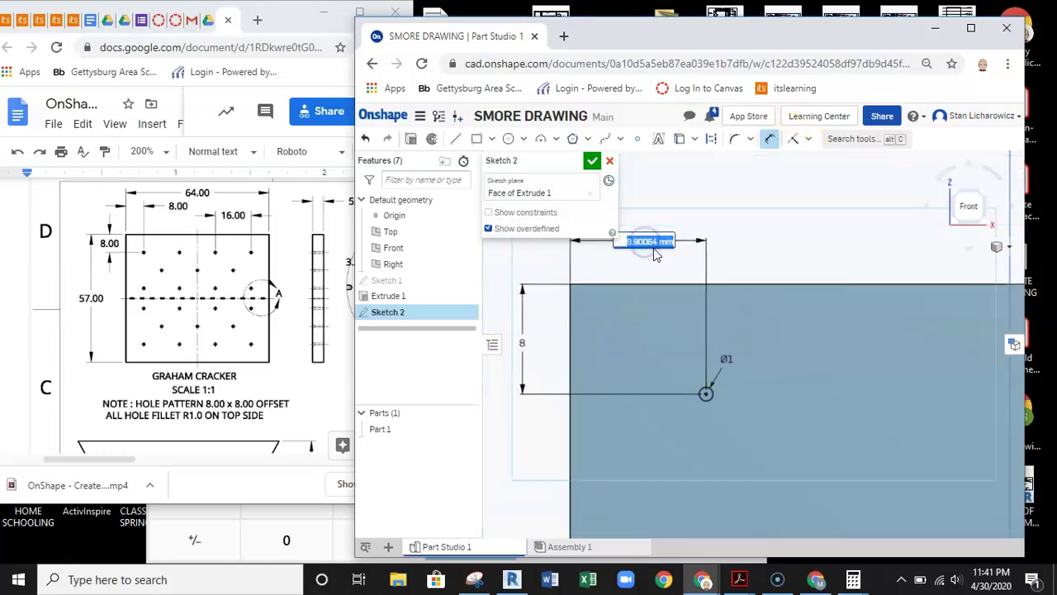
type("8")
key("Return")
scroll(638, 287, "down", 1)
scroll(638, 286, "down", 2)
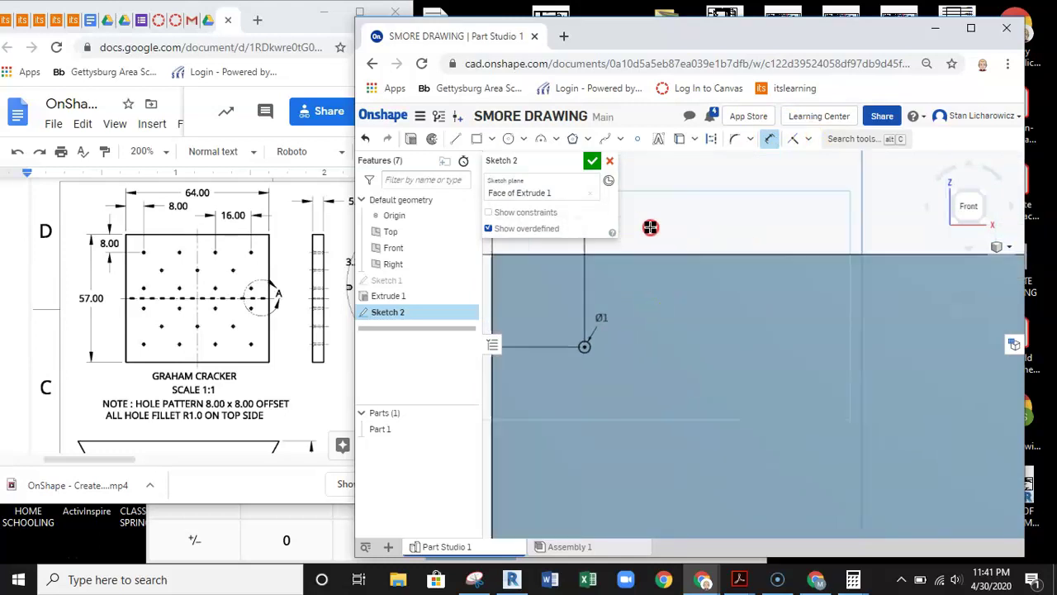
scroll(606, 339, "down", 1)
left_click(592, 163)
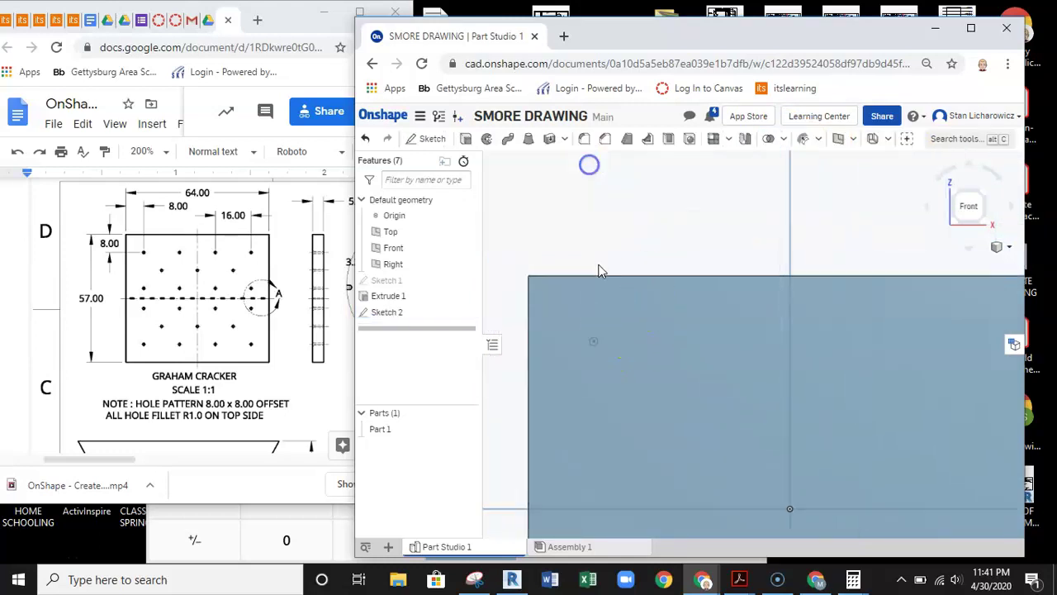
right_click_drag(861, 220, 839, 234)
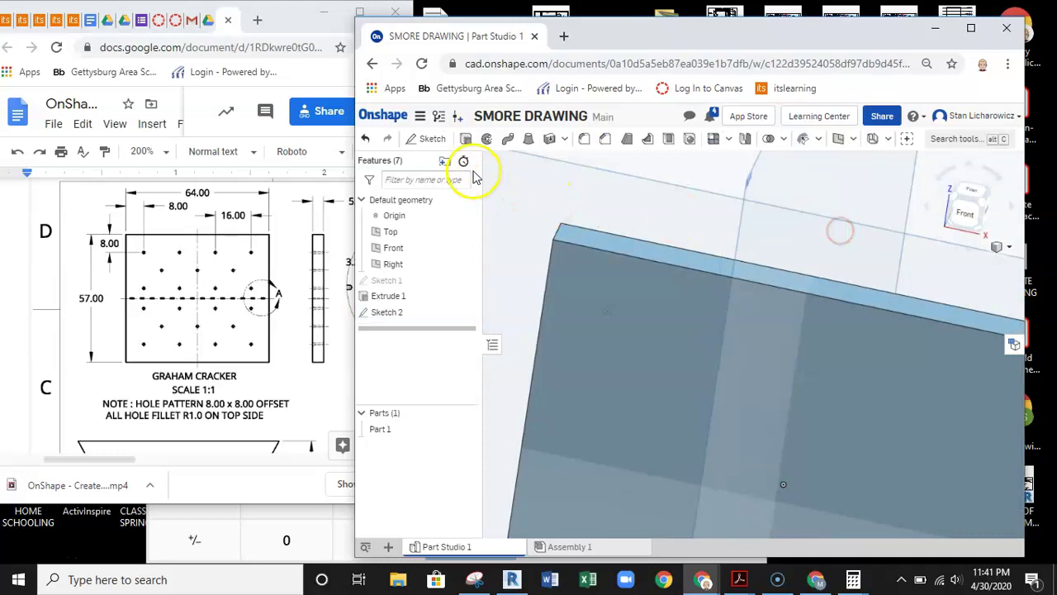
- Extrude the 1 mm circle near the cracker's corner as a Remove cut with a depth of 5 mm
left_click(465, 138)
mouse_move(608, 314)
right_mouse_down()
mouse_move(618, 337)
mouse_move(708, 337)
mouse_move(688, 313)
mouse_move(876, 341)
mouse_move(913, 317)
right_mouse_up()
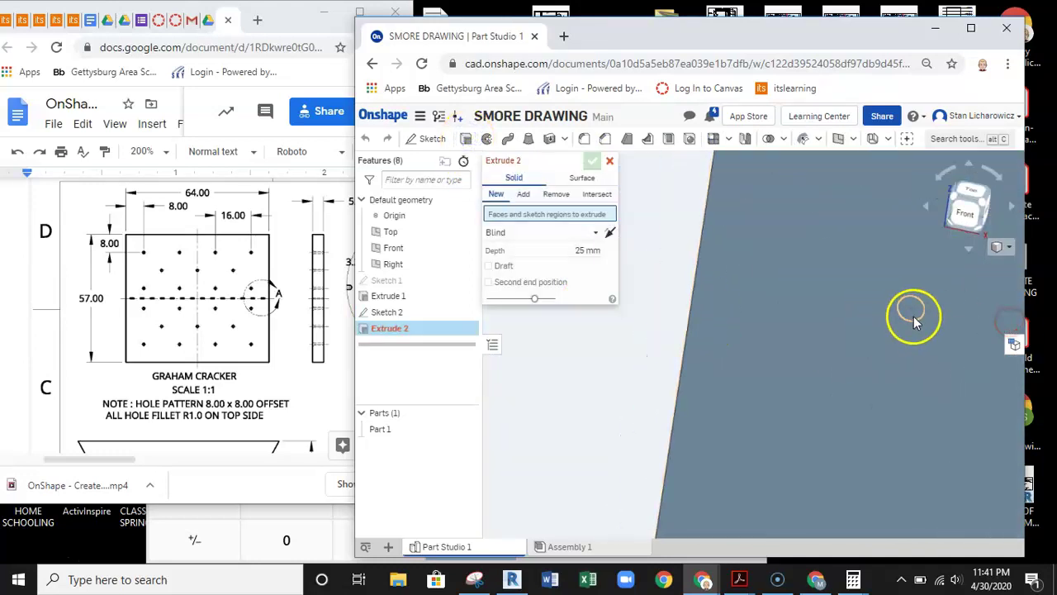
left_click(912, 314)
scroll(773, 355, "down", 2)
scroll(772, 355, "down", 1)
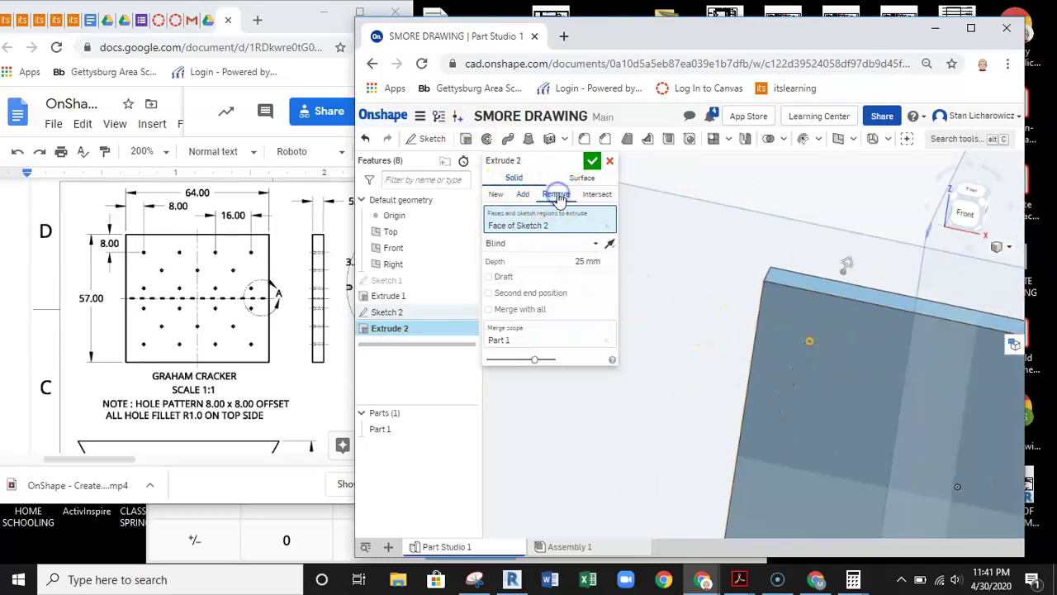
right_click_drag(689, 267, 705, 280)
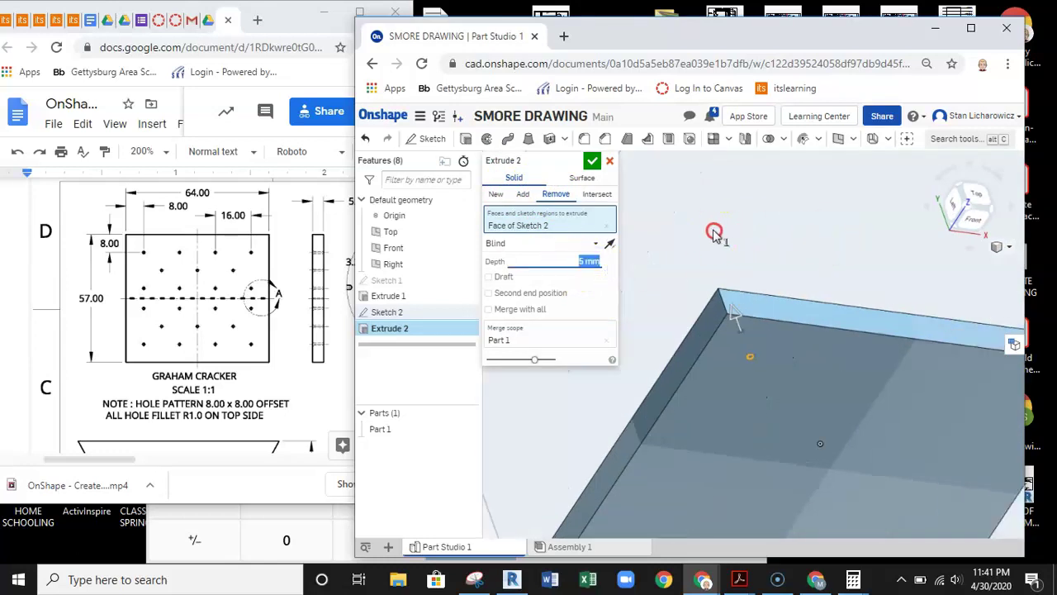
left_click(591, 161)
- Fillet the front edge of the small hole with a 1 mm radius
mouse_move(685, 231)
right_mouse_down()
mouse_move(753, 249)
mouse_move(757, 224)
mouse_move(767, 236)
mouse_move(663, 350)
mouse_move(639, 352)
right_mouse_up()
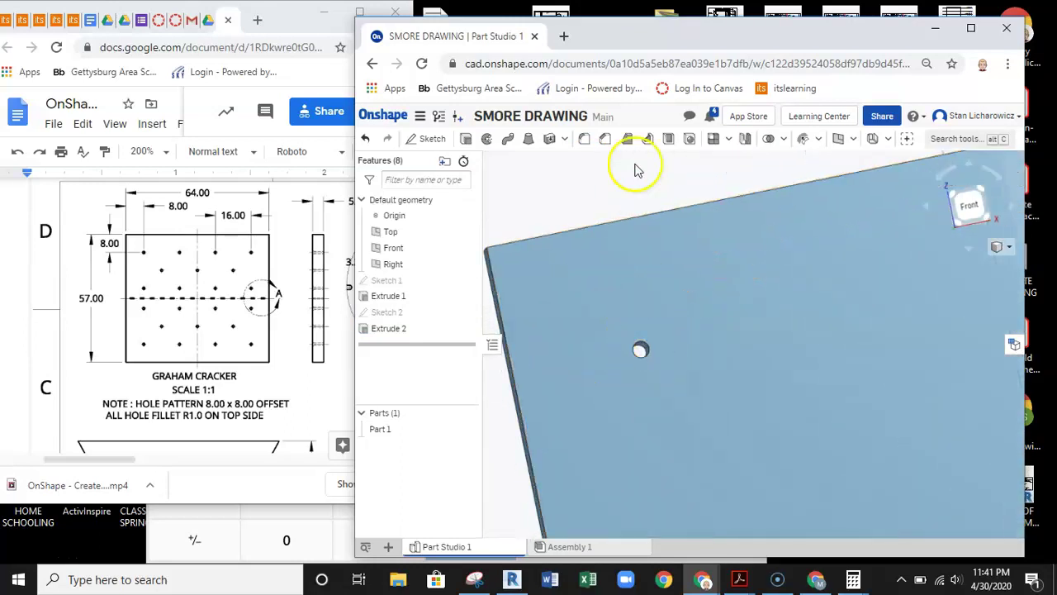
left_click(583, 140)
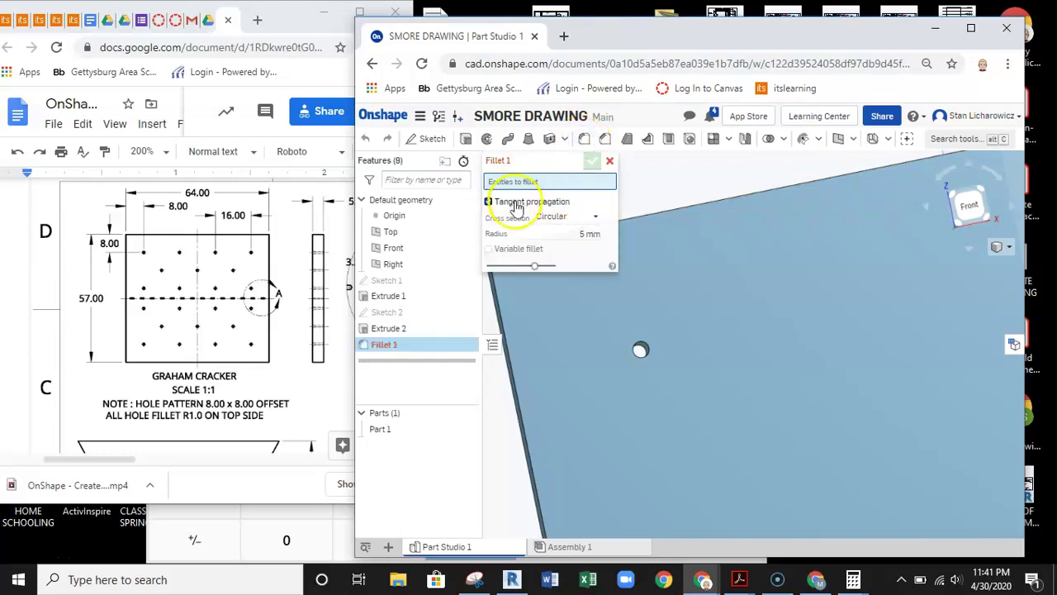
left_click(582, 234)
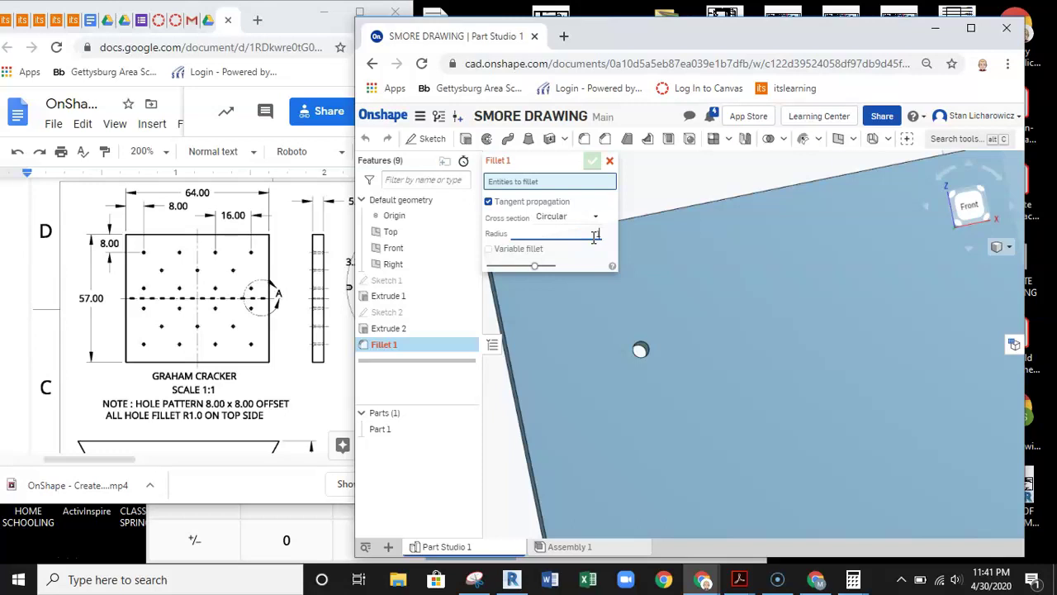
left_click(642, 350)
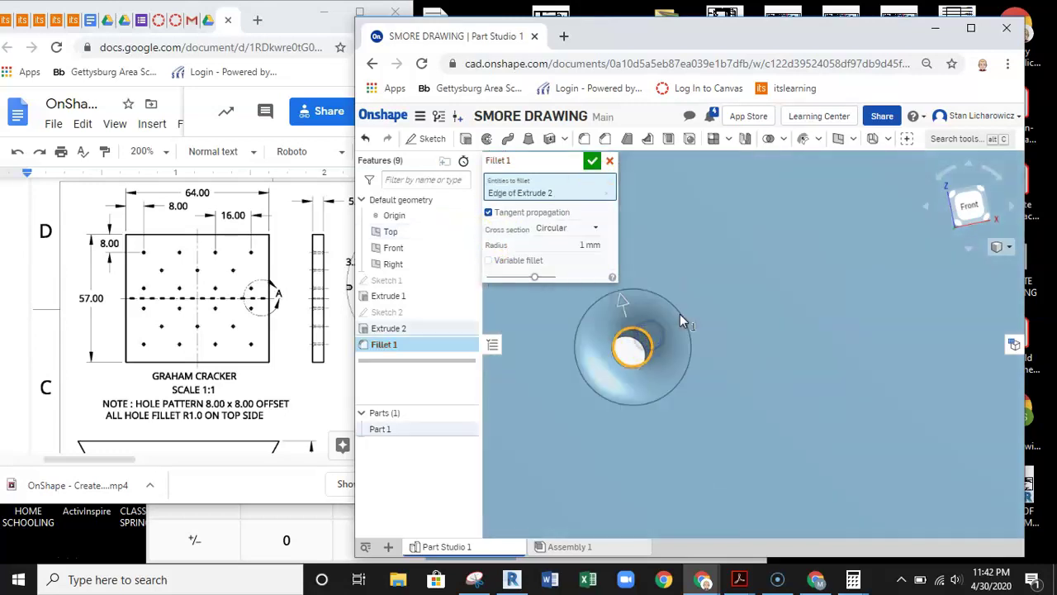
scroll(682, 322, "down", 1)
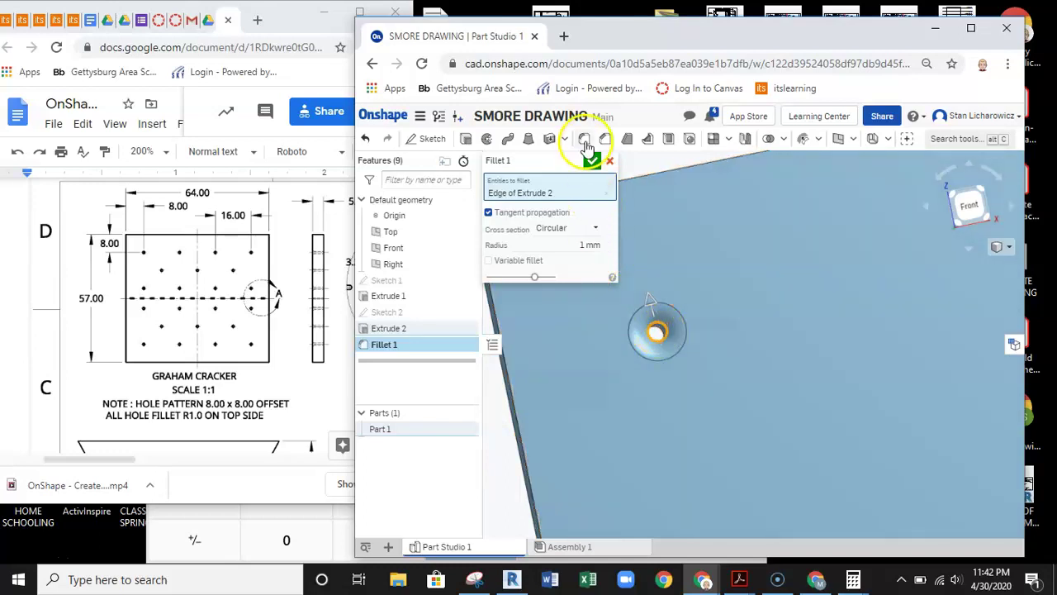
left_click(595, 161)
- Start a linear pattern of type Feature pattern, with the hole cut and its fillet as the features to pattern
right_click_drag(710, 346, 538, 333)
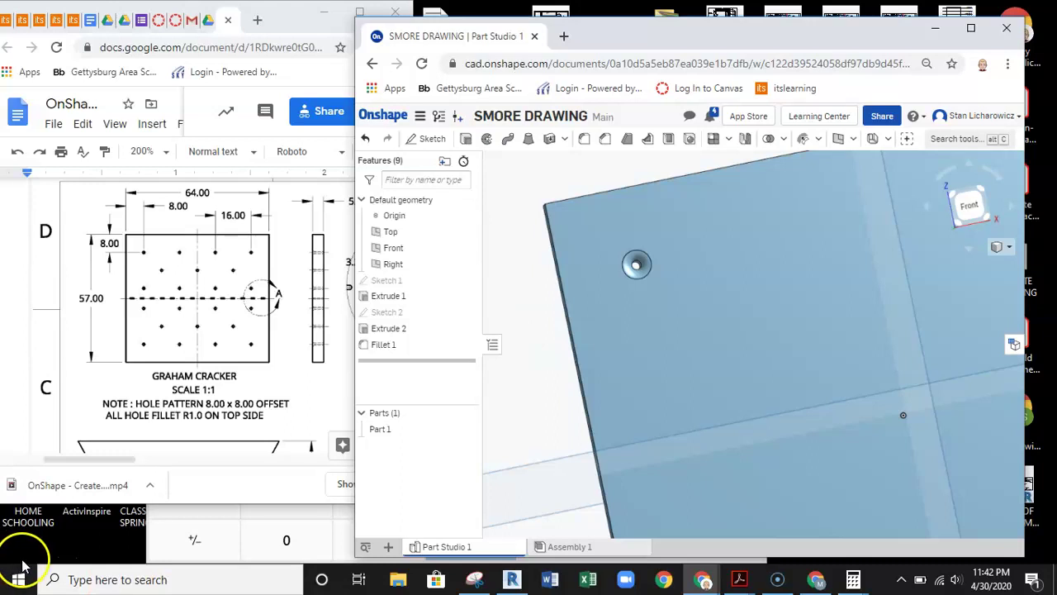
scroll(632, 292, "down", 3)
middle_click_drag(681, 328, 607, 340)
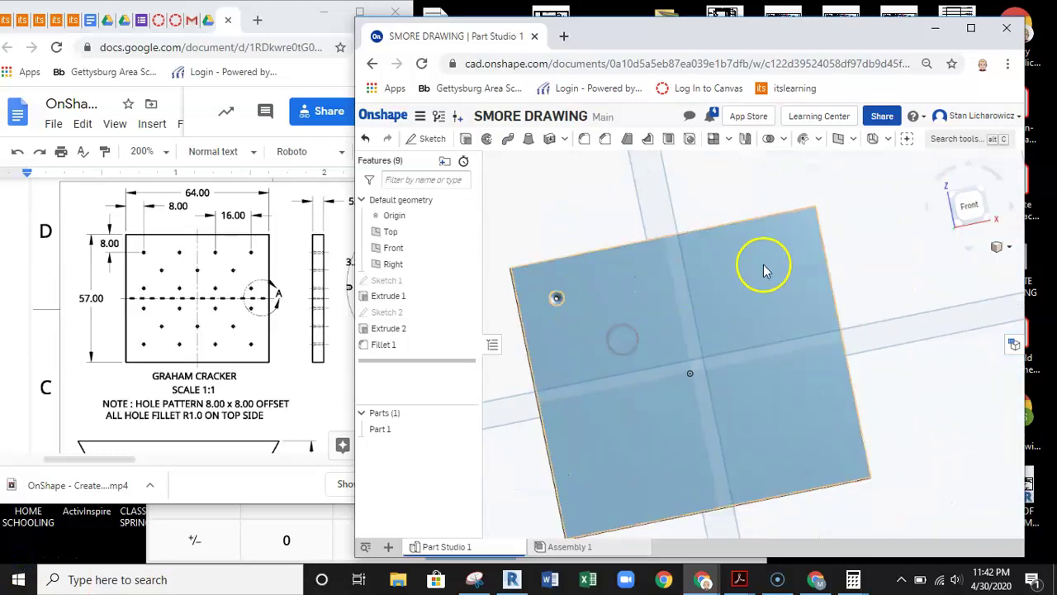
left_click(719, 142)
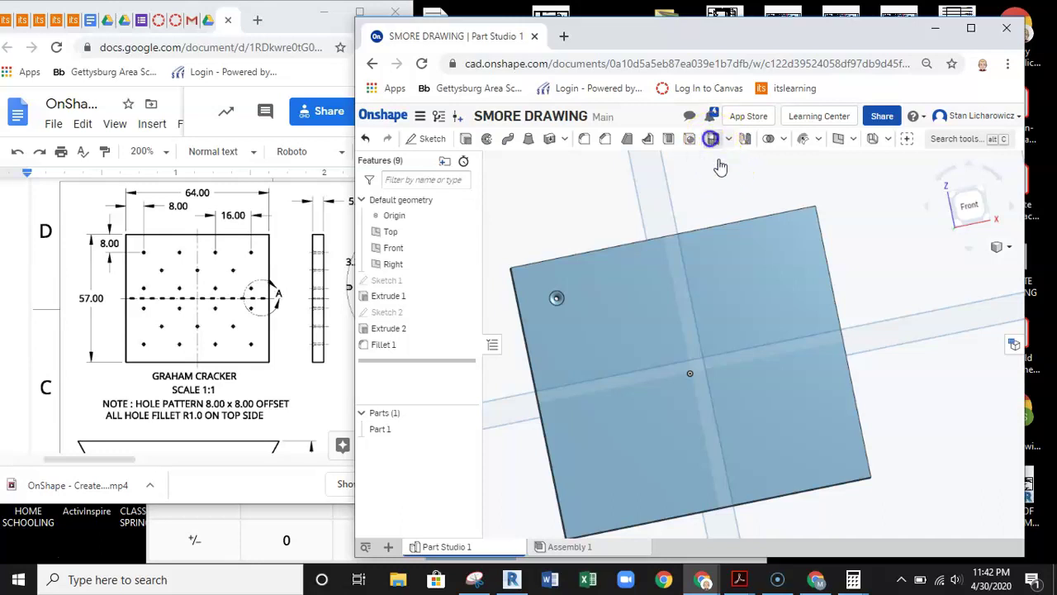
scroll(743, 277, "down", 5)
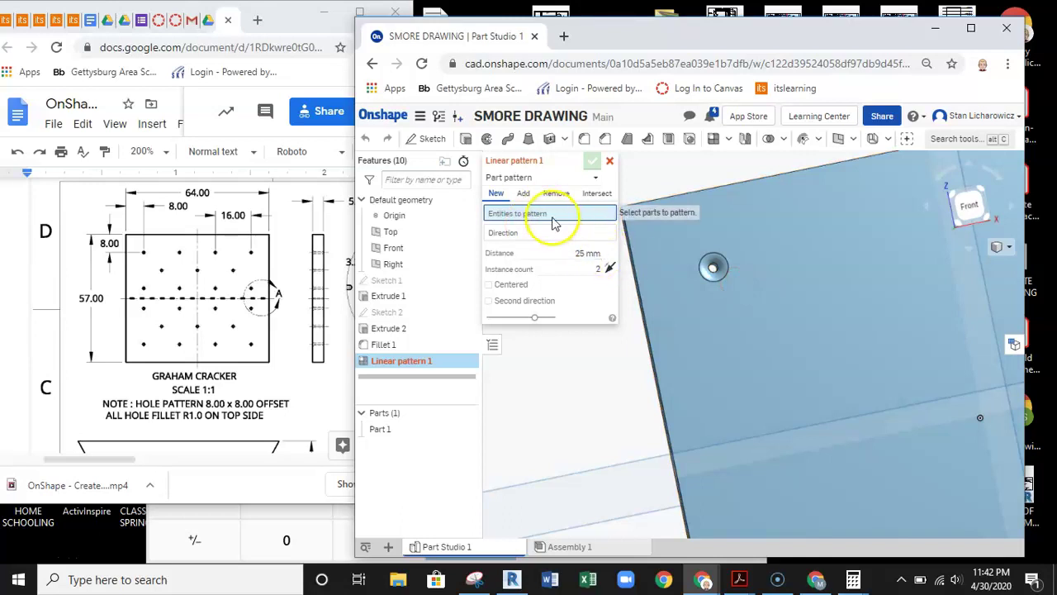
left_click(712, 278)
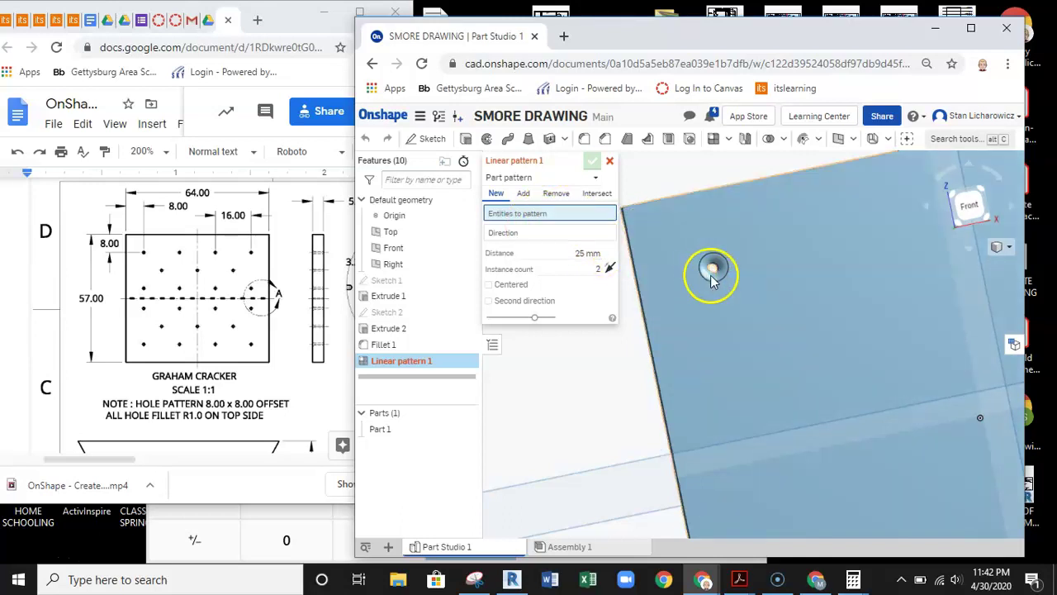
left_click(405, 349)
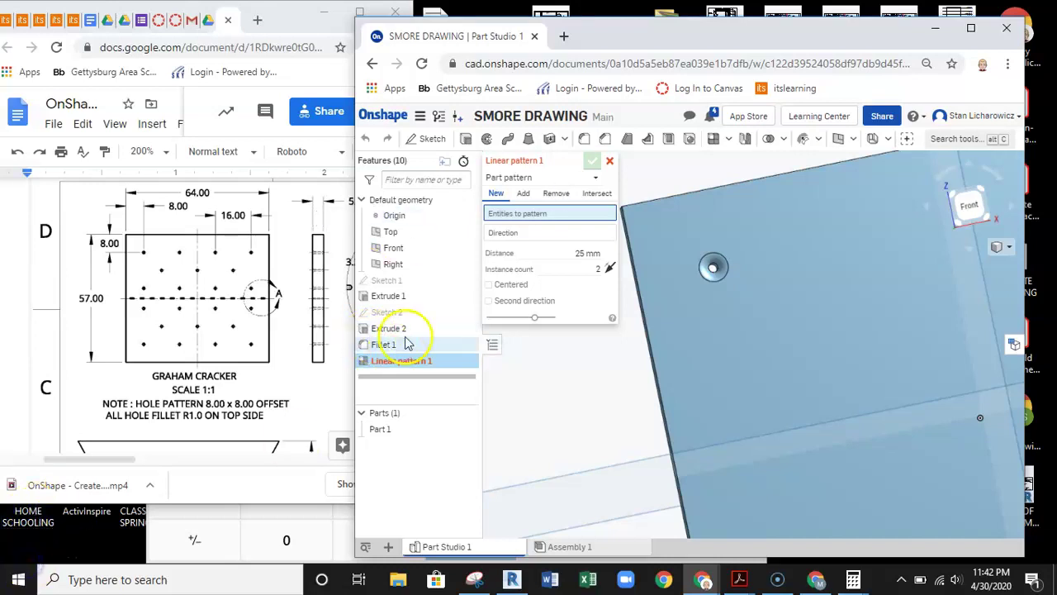
left_click(535, 177)
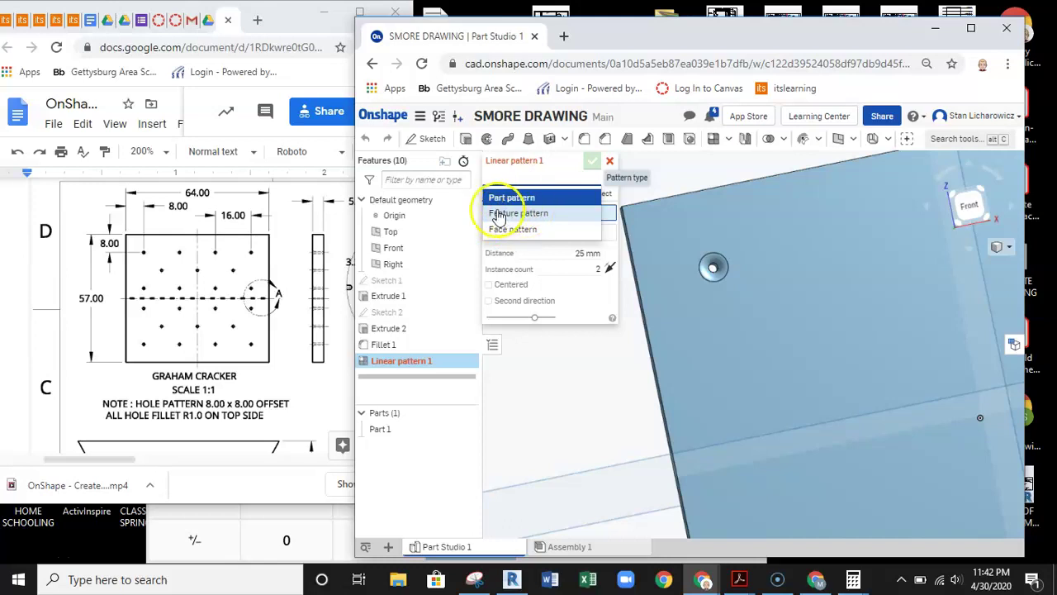
left_click(518, 214)
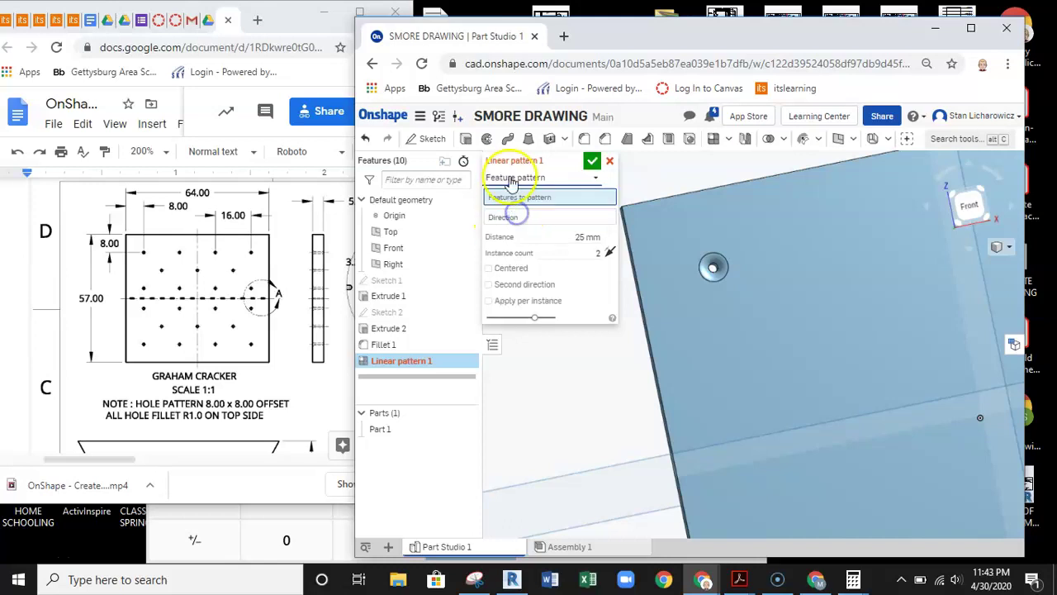
left_click(390, 330)
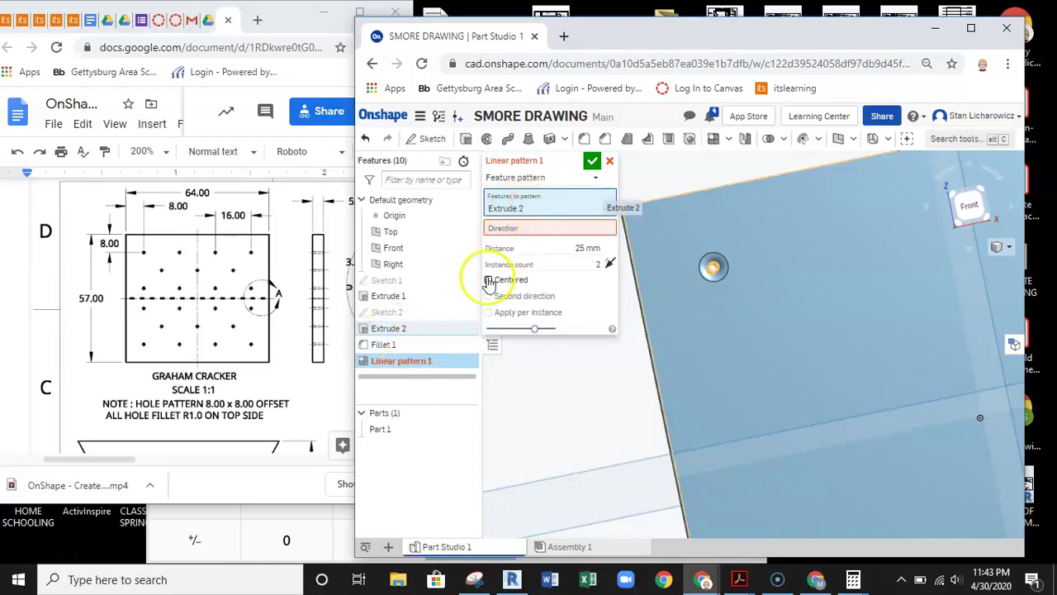
scroll(704, 272, "up", 5)
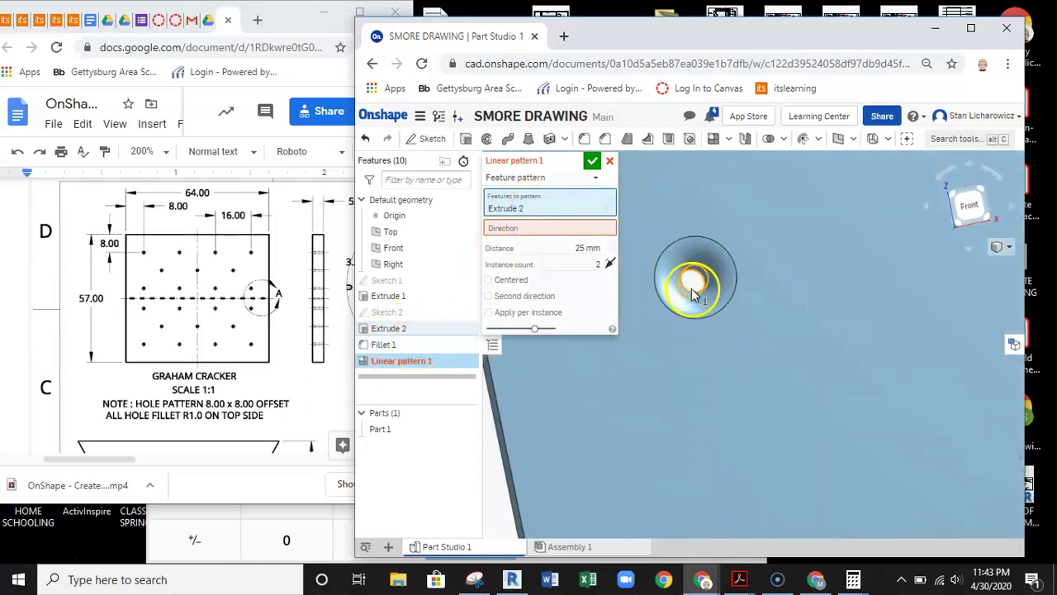
left_click(395, 346)
- Set the pattern direction along the top front edge of the cracker
right_click_drag(774, 354, 810, 326)
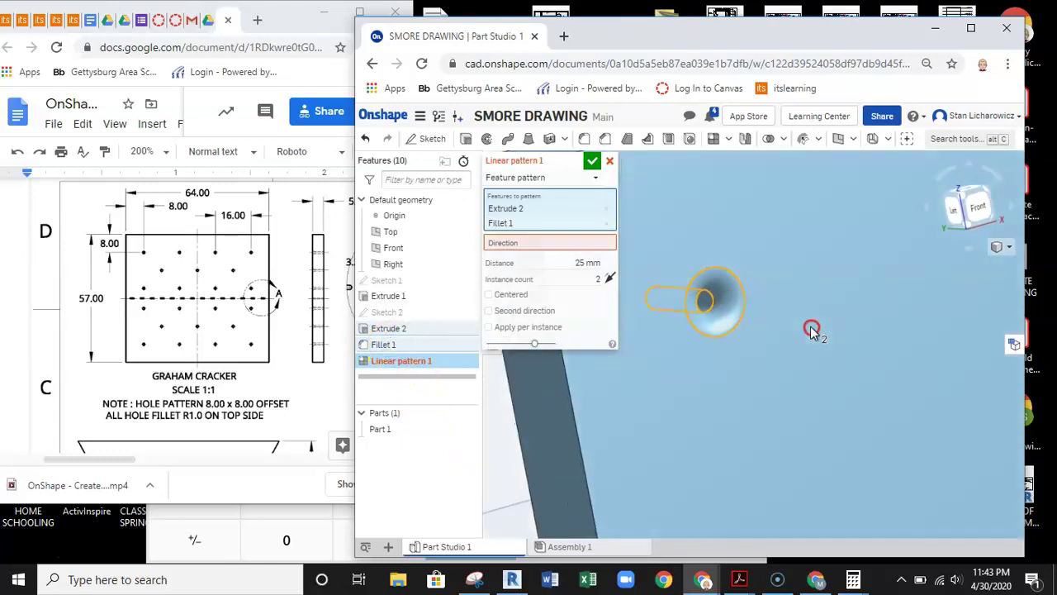
scroll(723, 303, "down", 5)
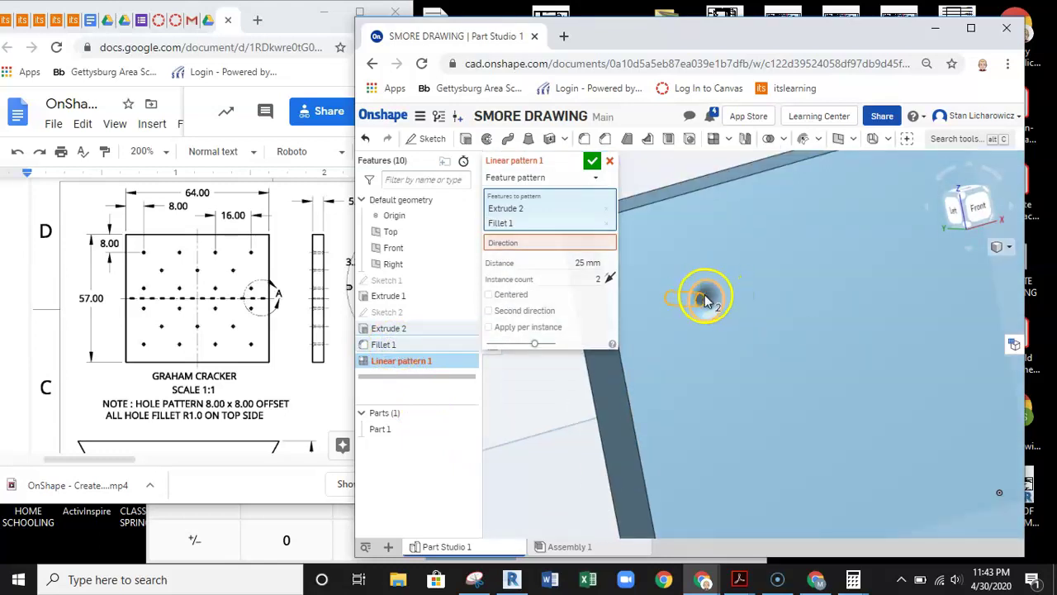
right_click_drag(814, 306, 743, 330)
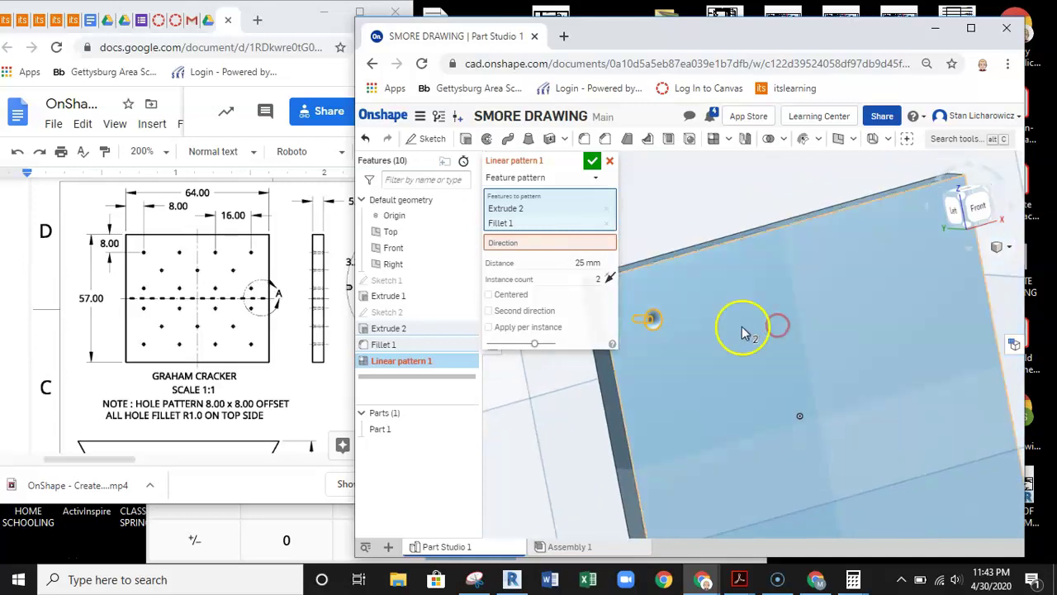
left_click(561, 247)
right_click_drag(660, 260, 826, 236)
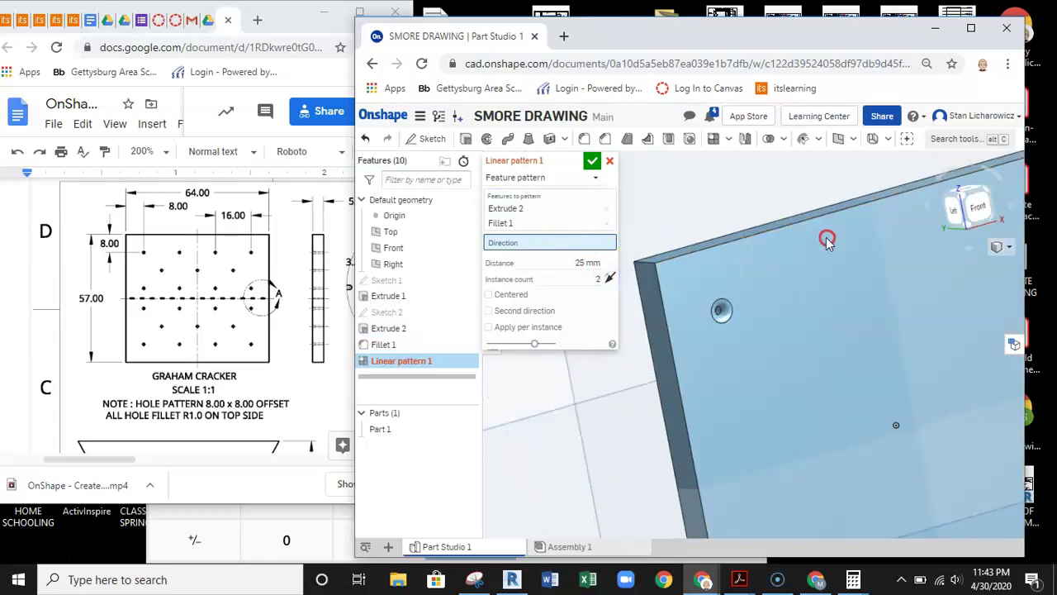
left_click(698, 260)
right_click_drag(699, 256, 846, 215)
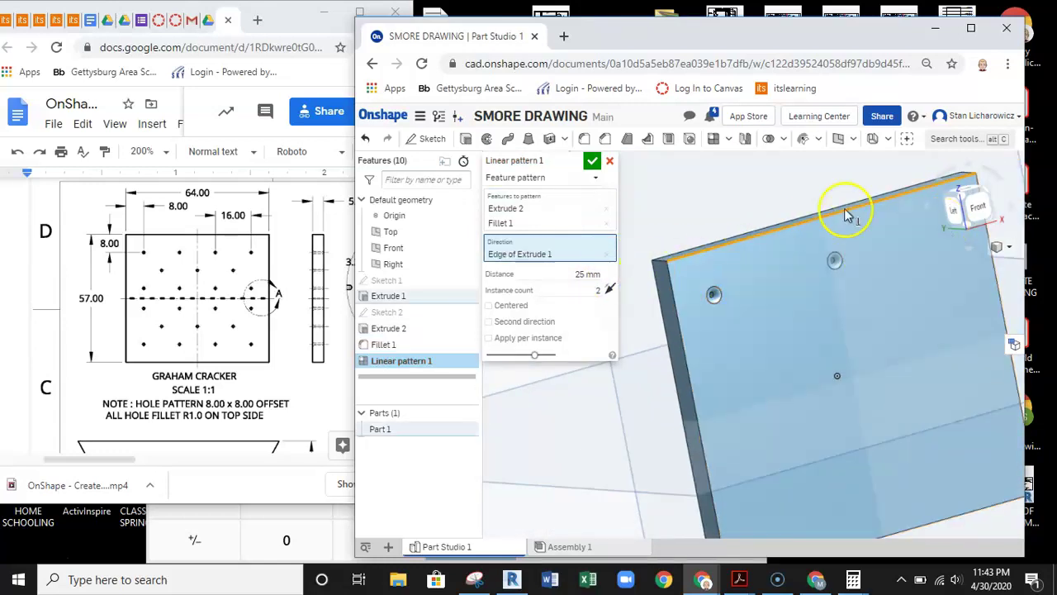
right_click_drag(861, 252, 778, 288)
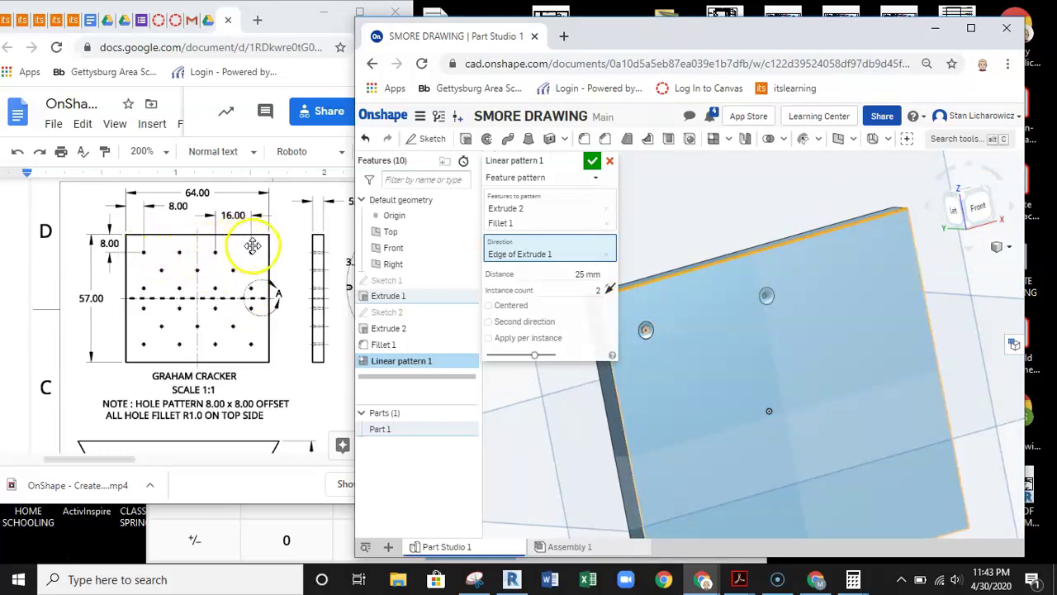
- Set the pattern's first direction to 4 instances spaced 16 mm apart
left_click(592, 289)
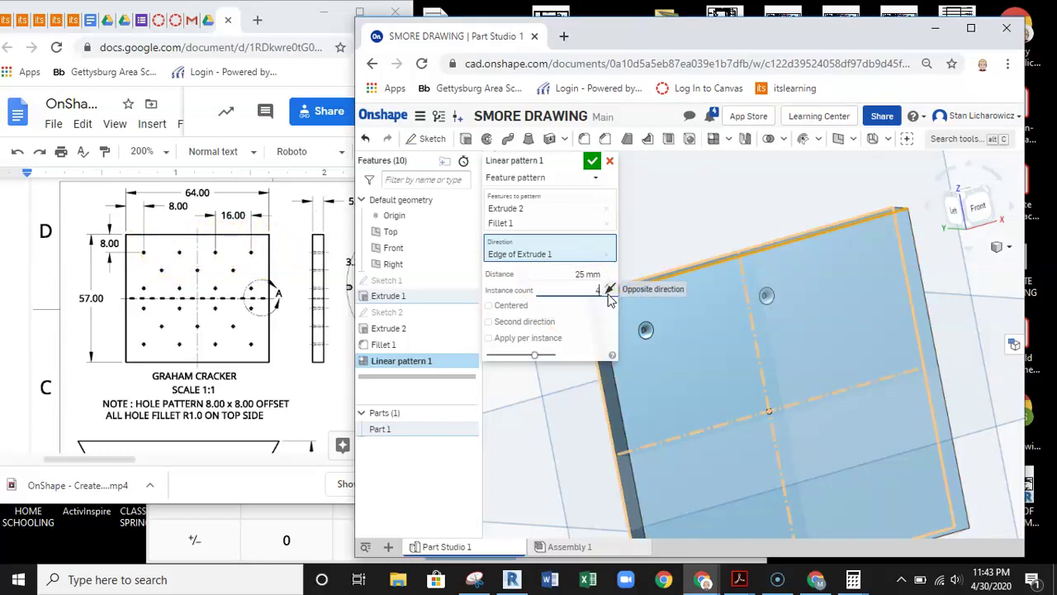
scroll(778, 300, "down", 3)
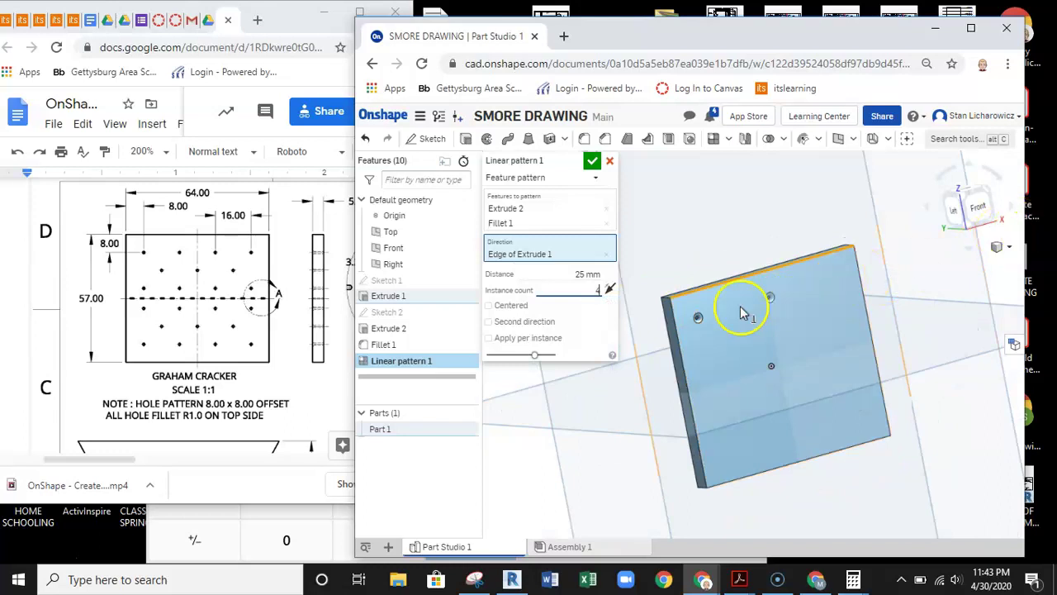
scroll(753, 304, "up", 3)
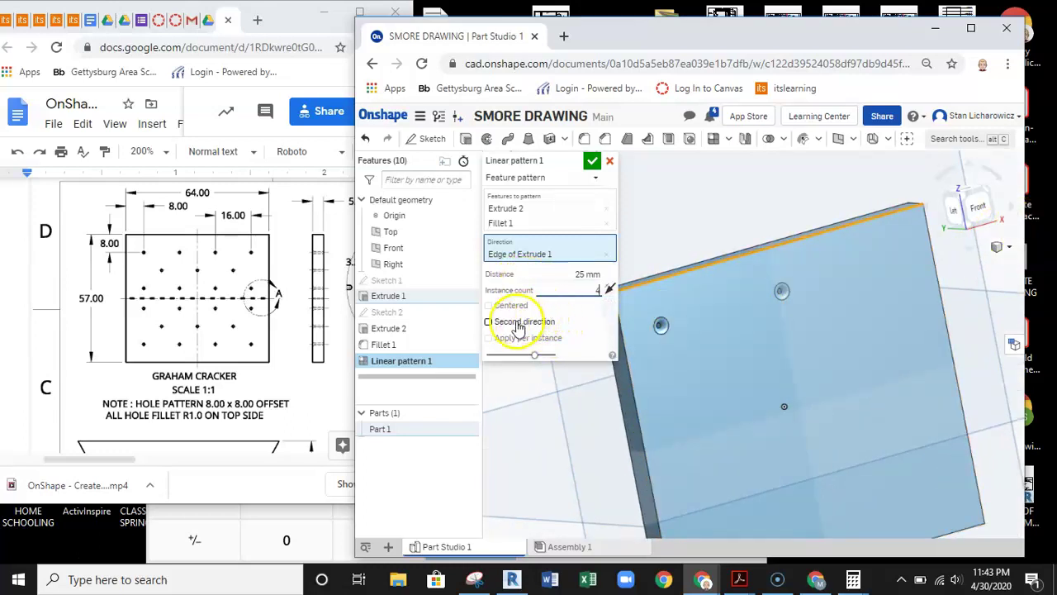
left_click(578, 274)
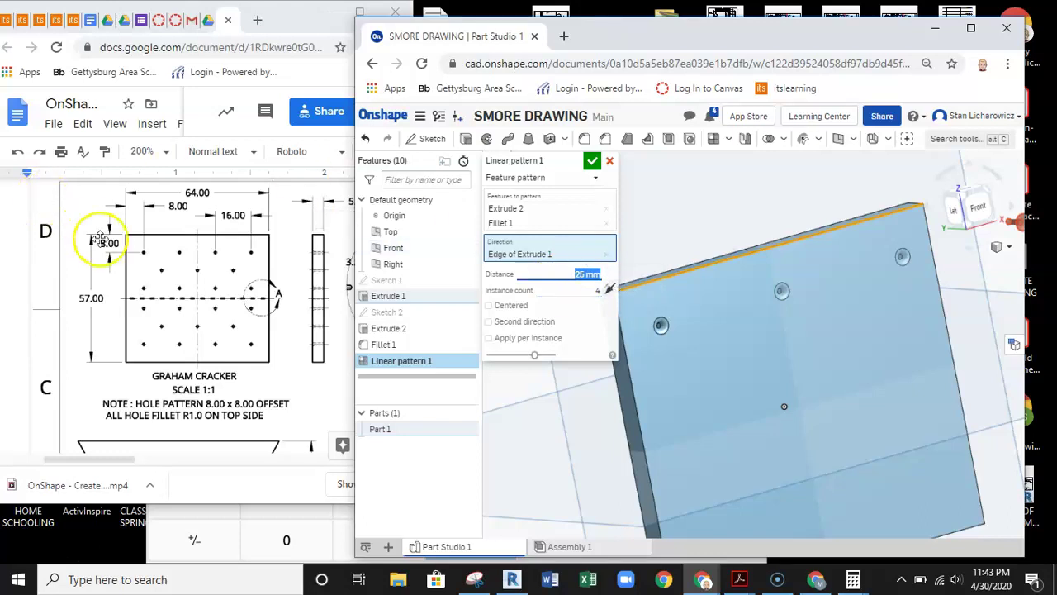
left_click(545, 278)
type("1")
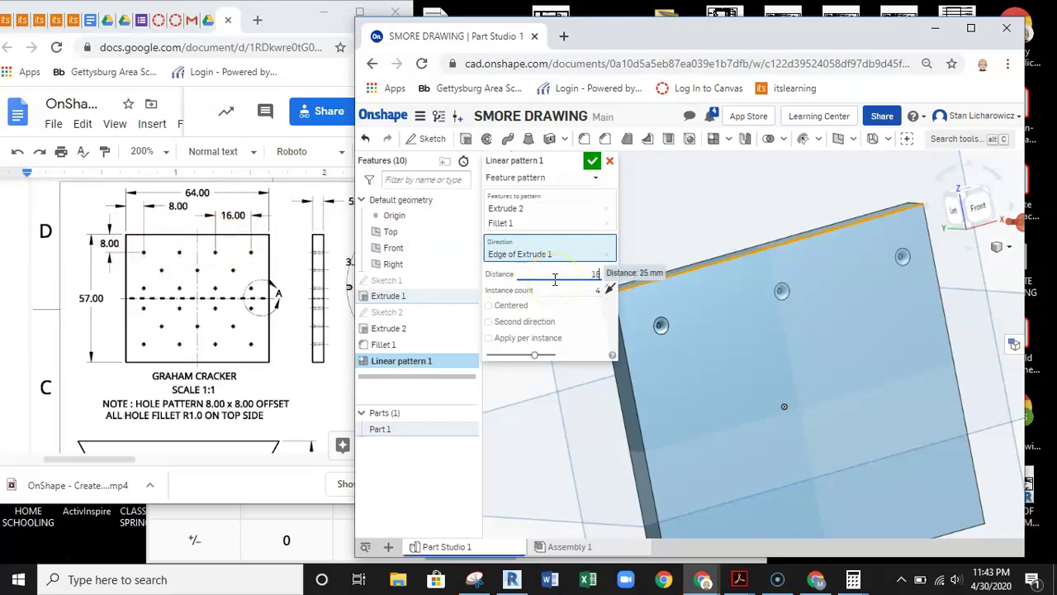
type("6")
key("Tab")
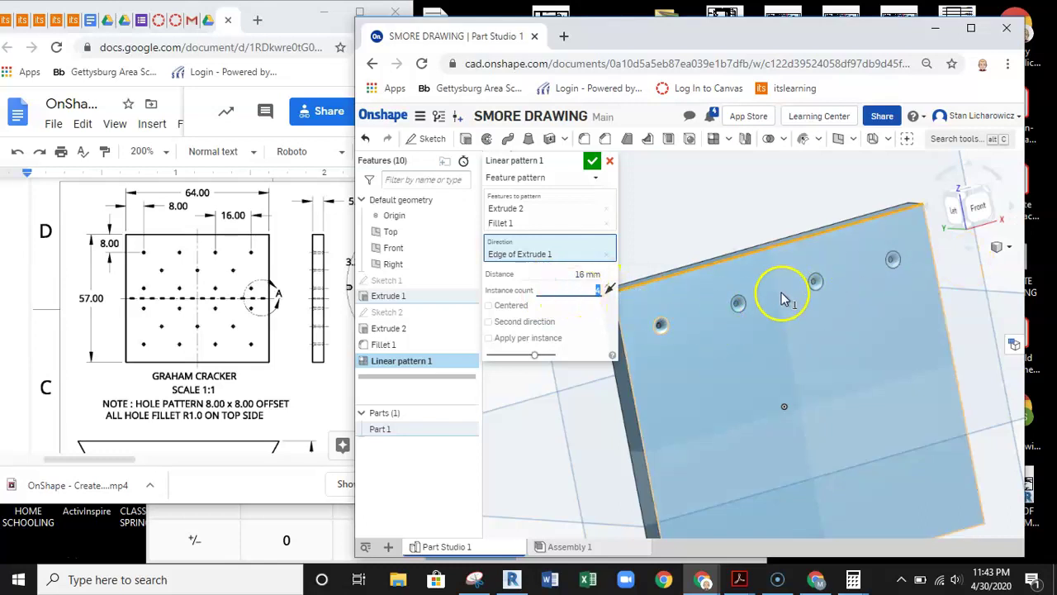
- Add a second pattern direction down the cracker's left edge with 2 instances spaced 16 mm apart, and accept the linear pattern
mouse_move(764, 287)
right_mouse_down()
mouse_move(763, 316)
mouse_move(777, 283)
right_mouse_up()
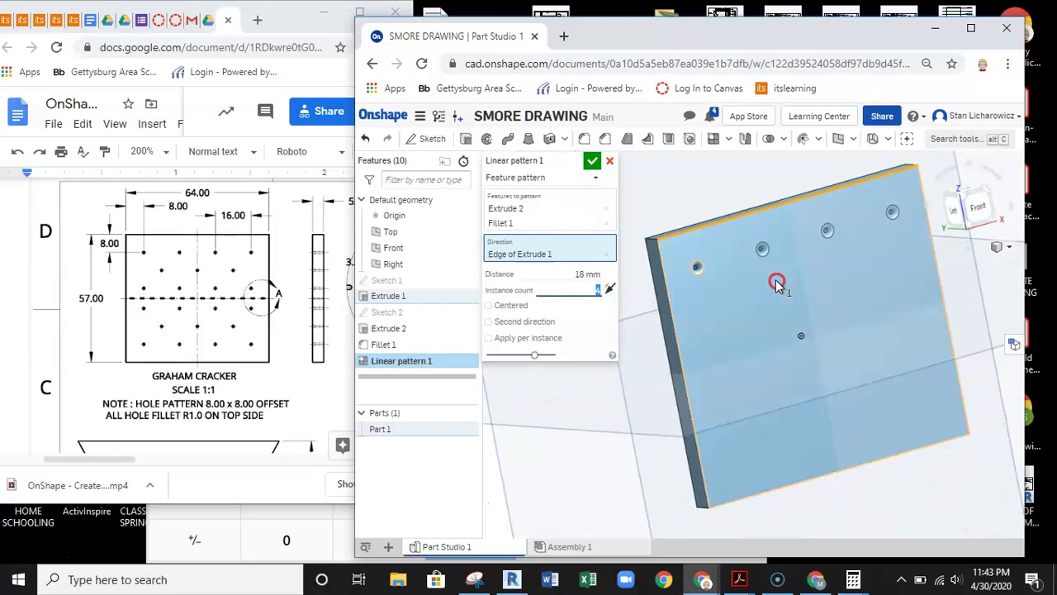
left_click(488, 322)
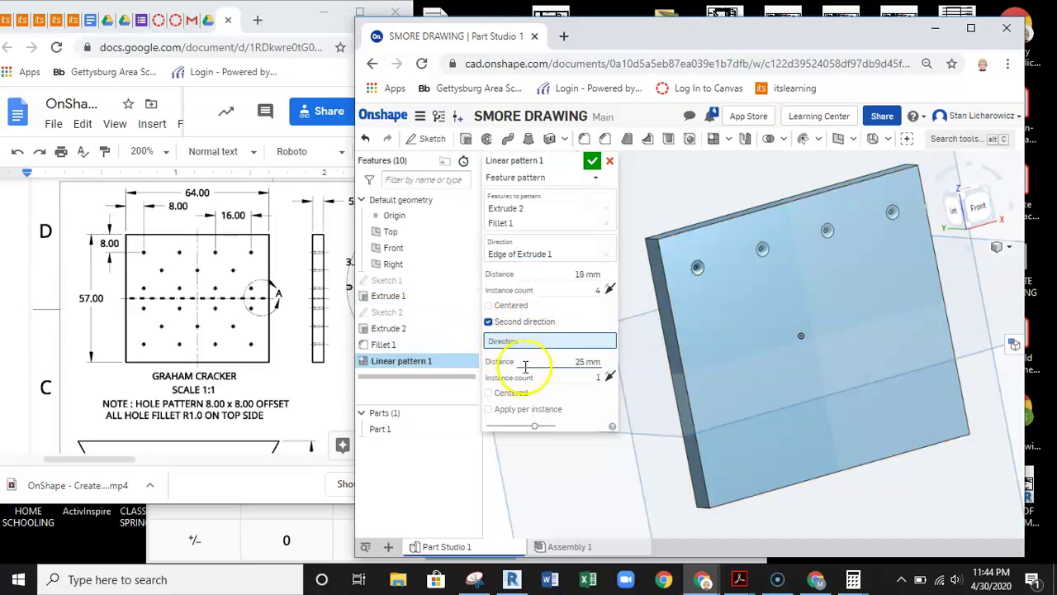
left_click(571, 361)
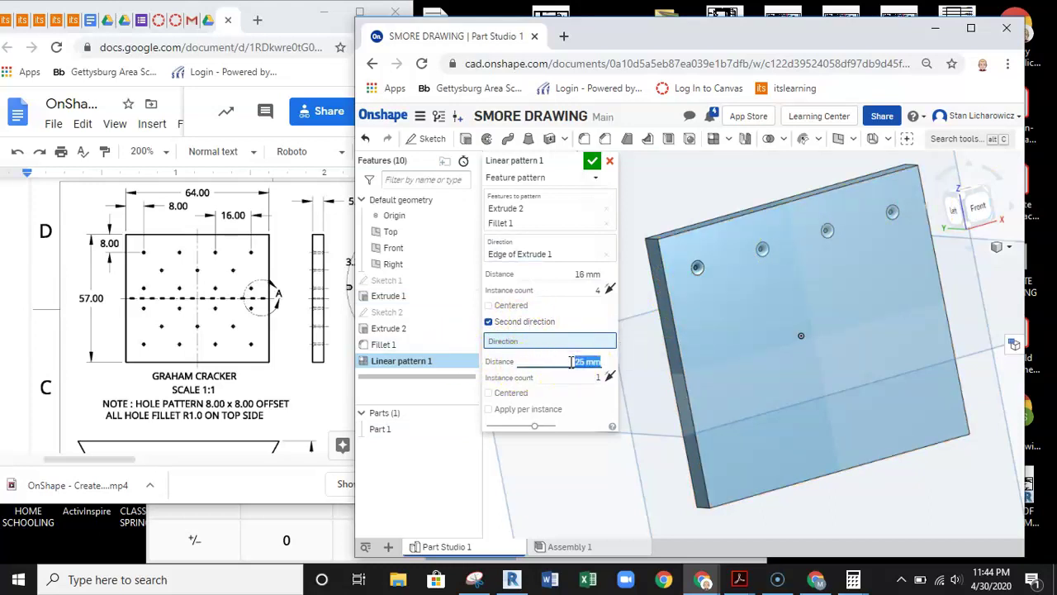
left_click(578, 379)
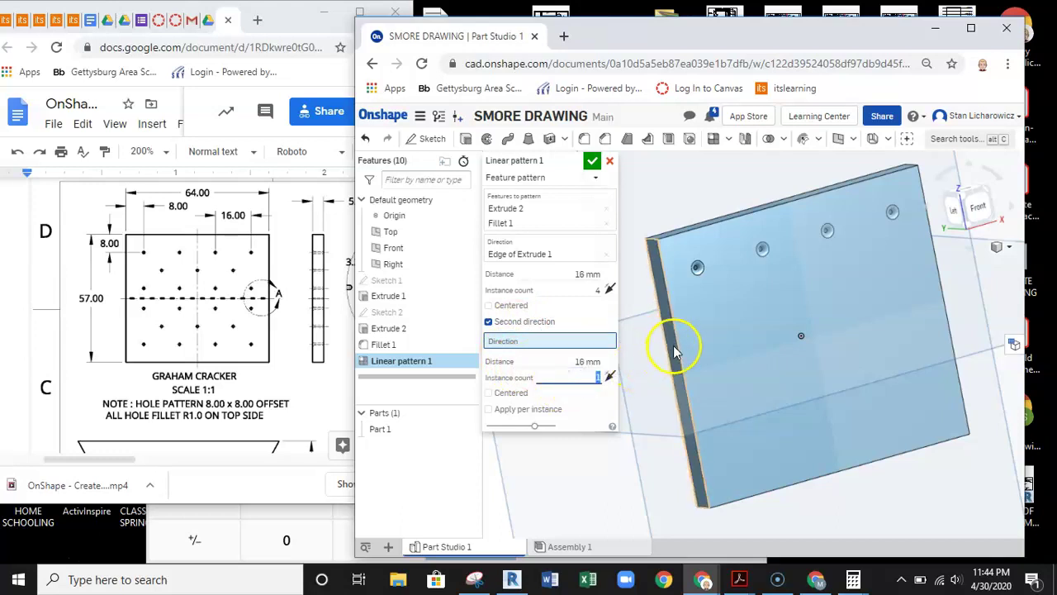
type("2")
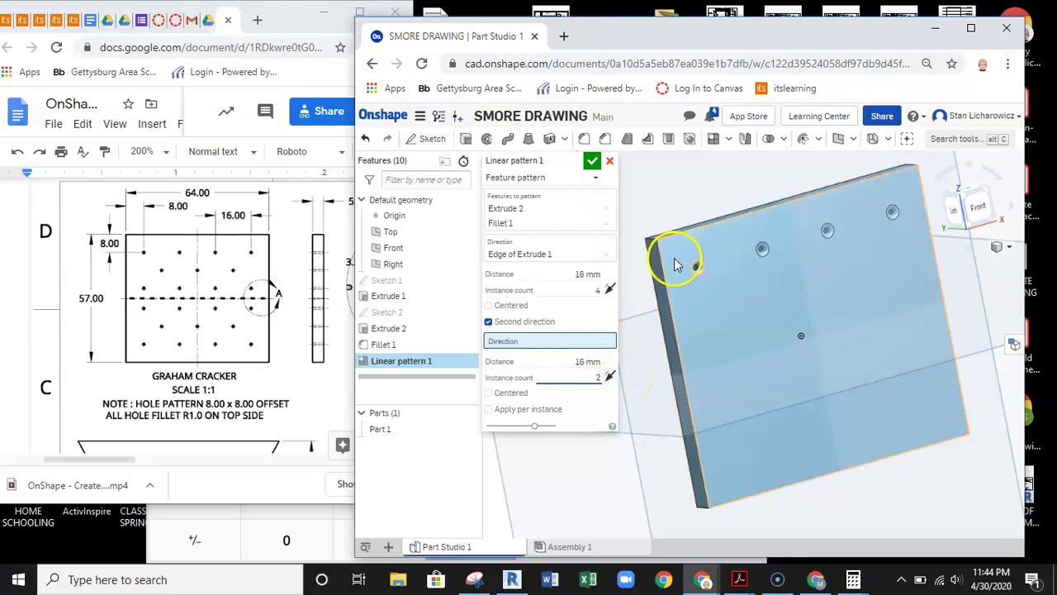
left_click(673, 333)
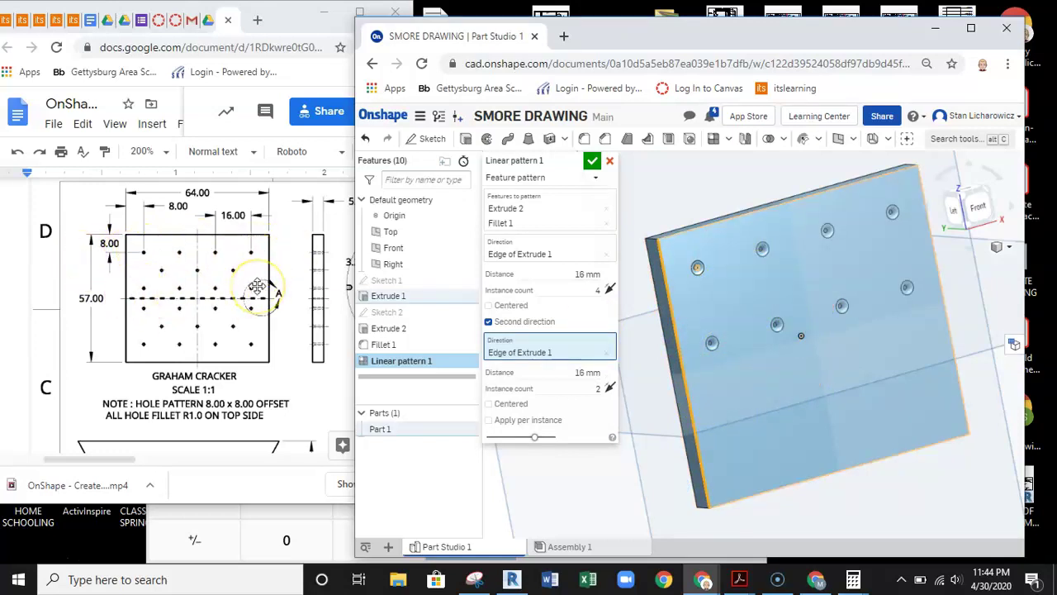
left_click(592, 160)
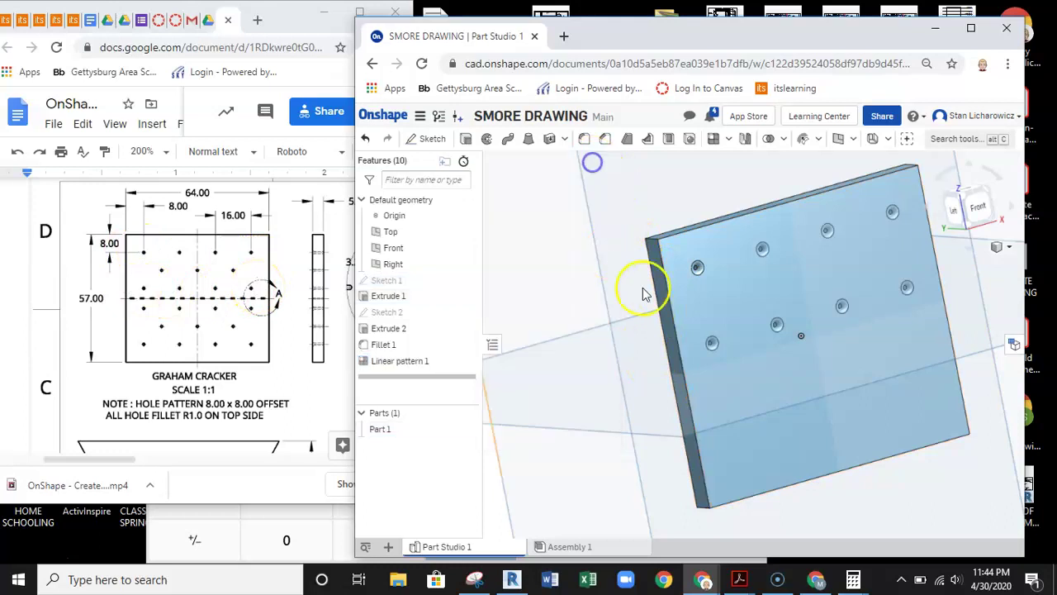
- Start a sketch on the cracker's front face and draw a small circle midway between the four upper-left holes
key("shift+1")
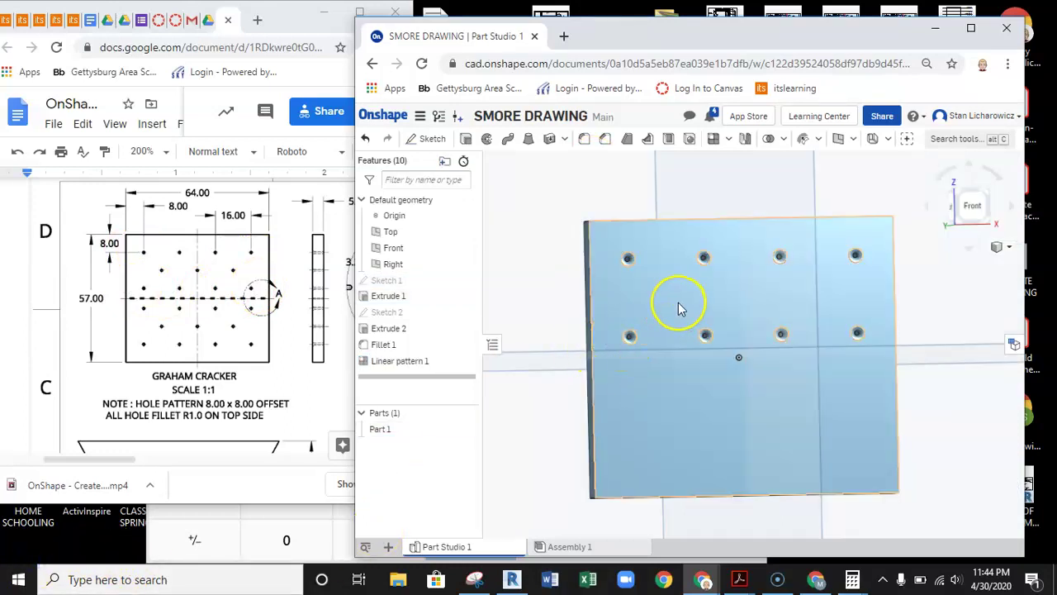
scroll(644, 298, "up", 3)
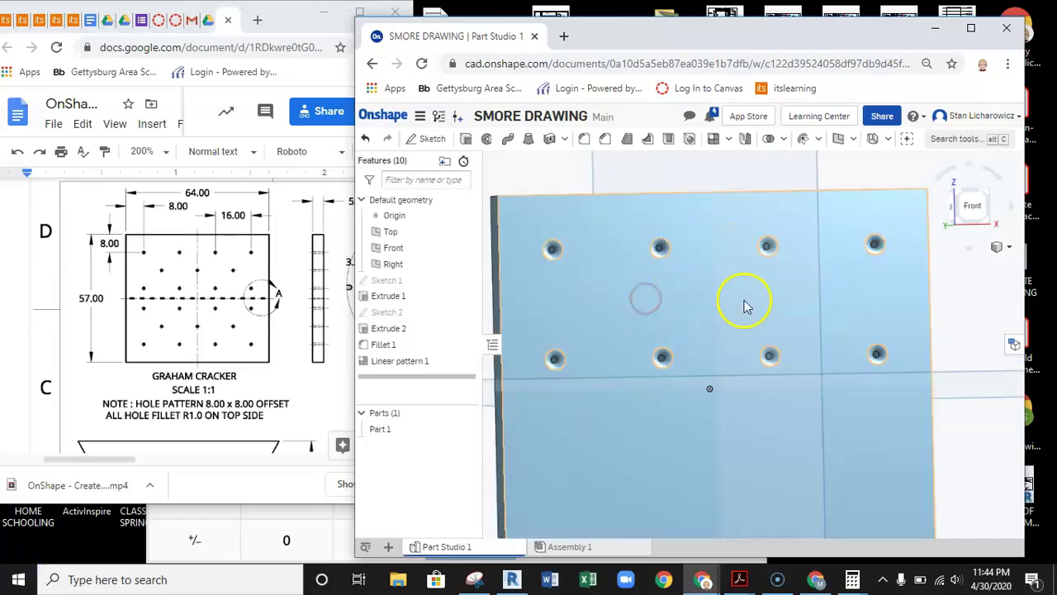
left_click(429, 138)
left_click(595, 302)
left_click(972, 205)
scroll(713, 308, "up", 5)
scroll(713, 310, "up", 2)
left_click(508, 138)
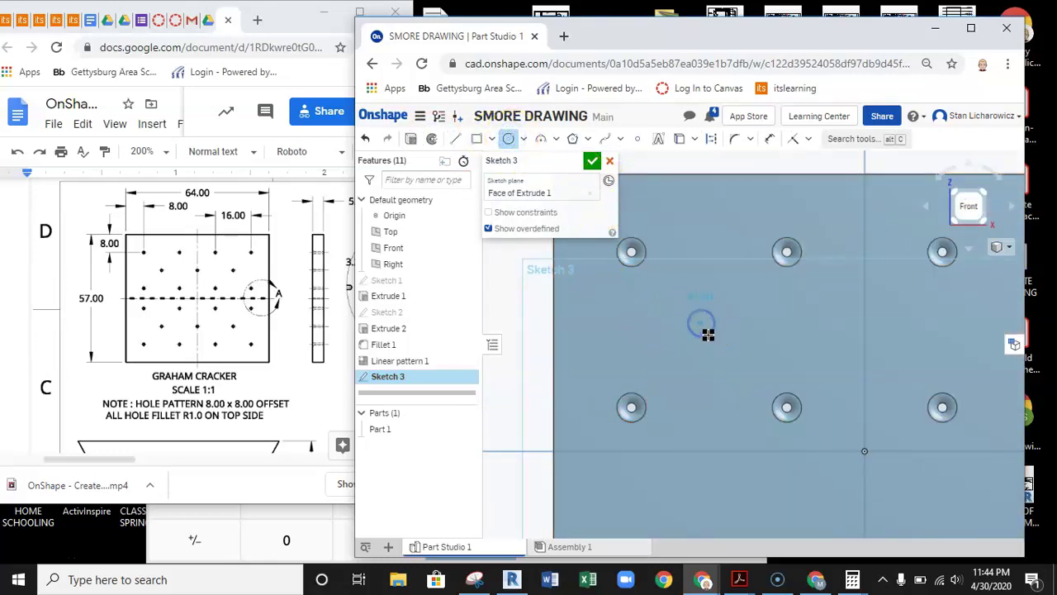
left_click(708, 334)
- Dimension the new circle's diameter as 1 mm
left_click(769, 137)
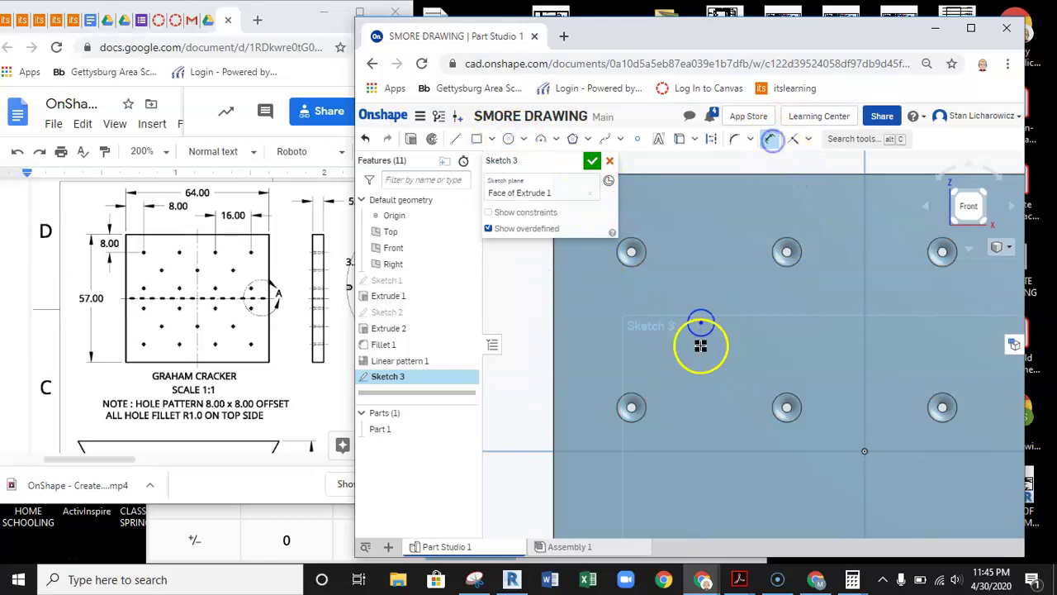
left_click(710, 312)
left_click(775, 177)
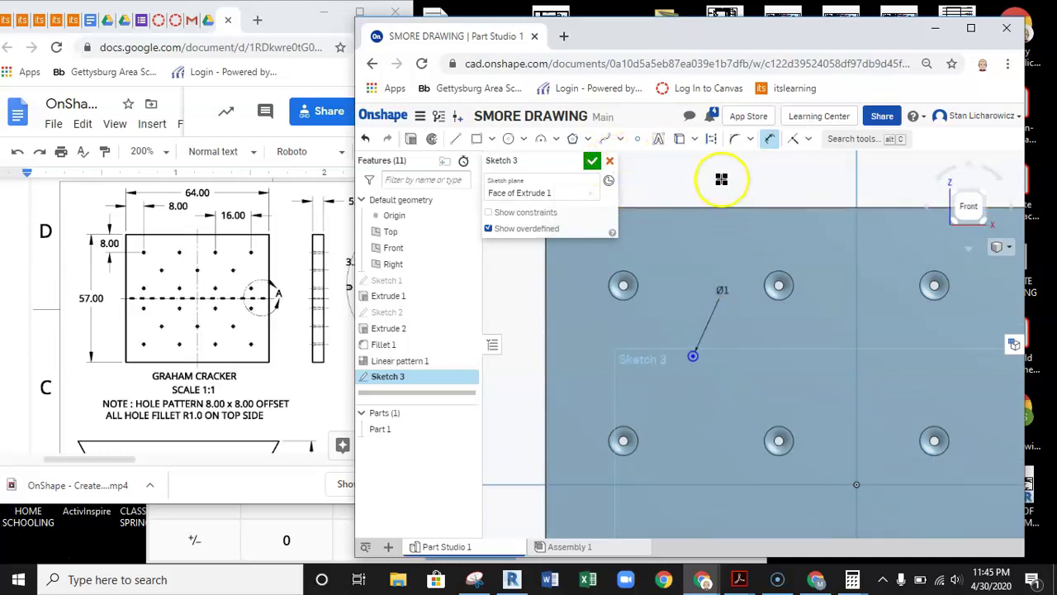
- Dimension the circle's center 16 mm from the cracker's left edge
scroll(770, 346, "up", 5)
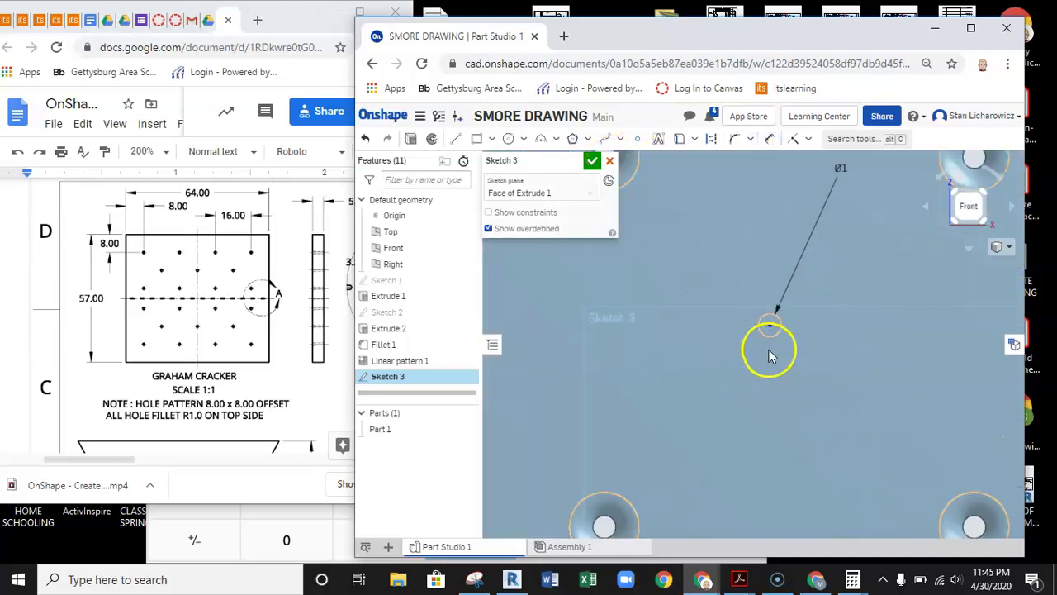
scroll(769, 330, "down", 5)
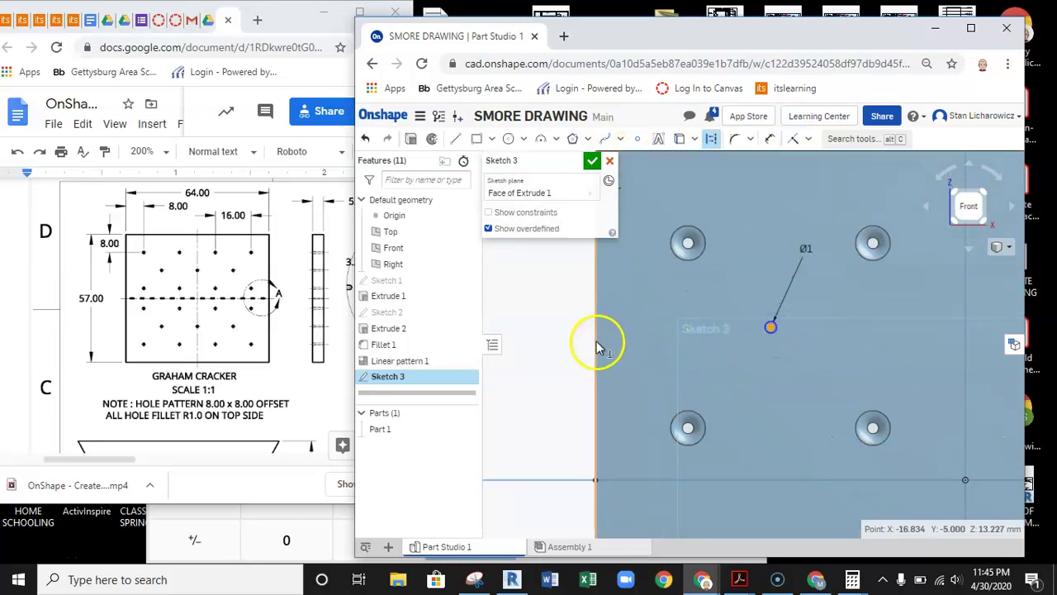
scroll(747, 330, "up", 2)
left_click(715, 206)
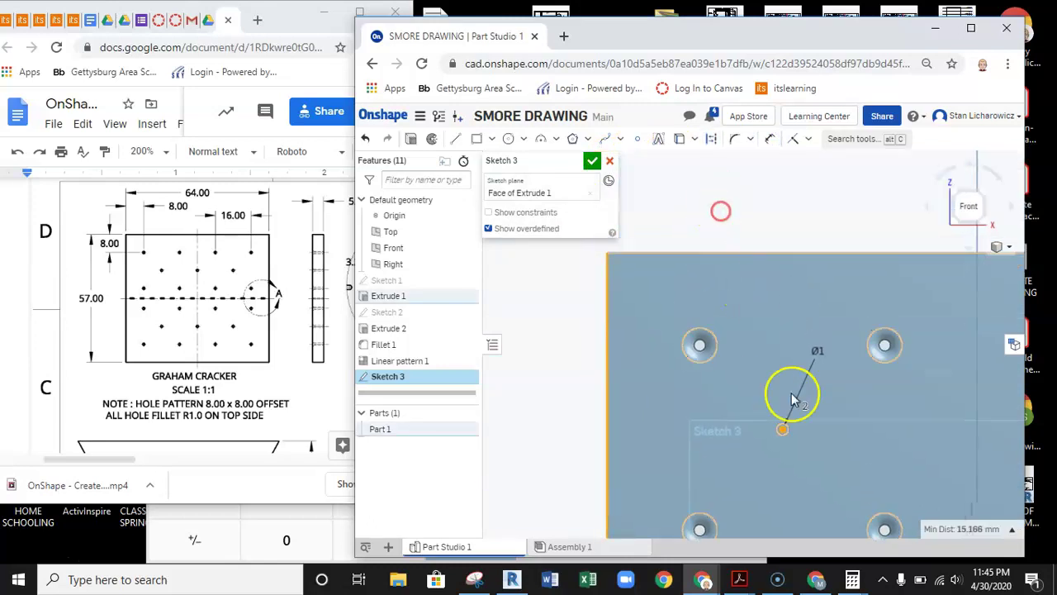
left_click(781, 431)
left_click(769, 138)
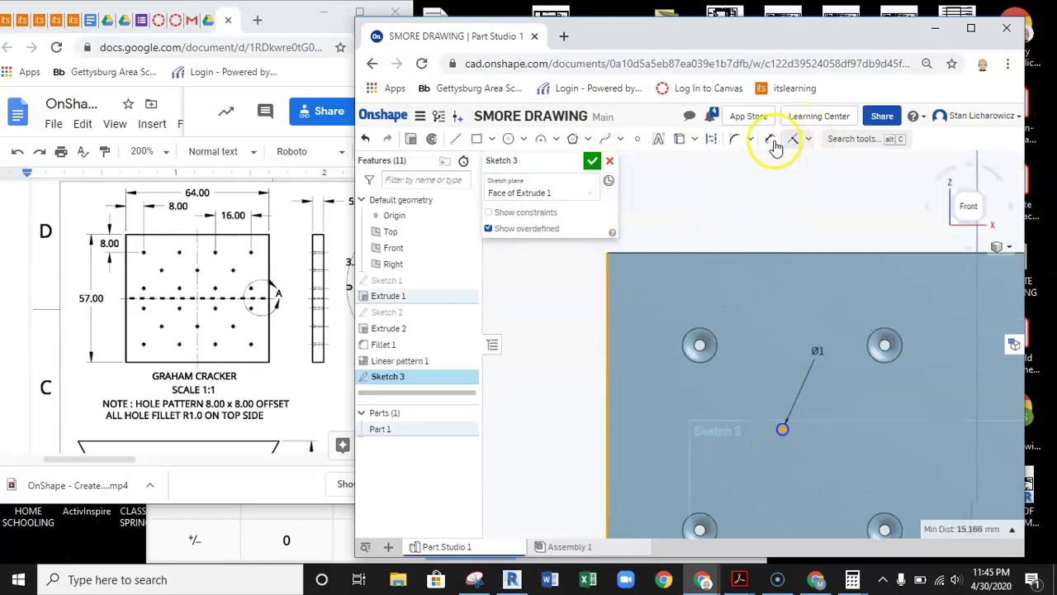
left_click(781, 430)
left_click(604, 438)
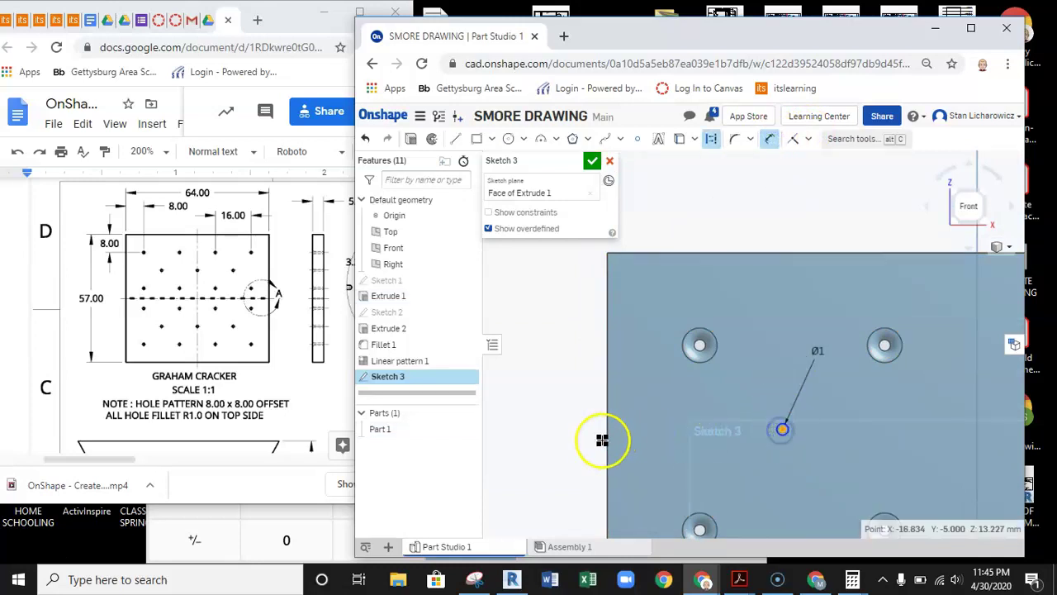
left_click(702, 259)
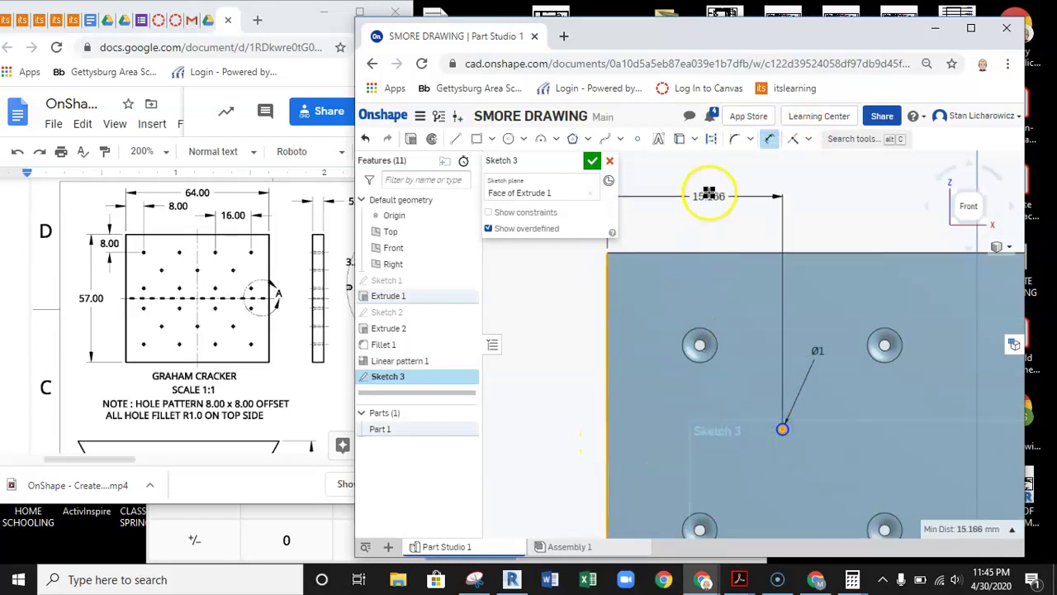
left_click(703, 177)
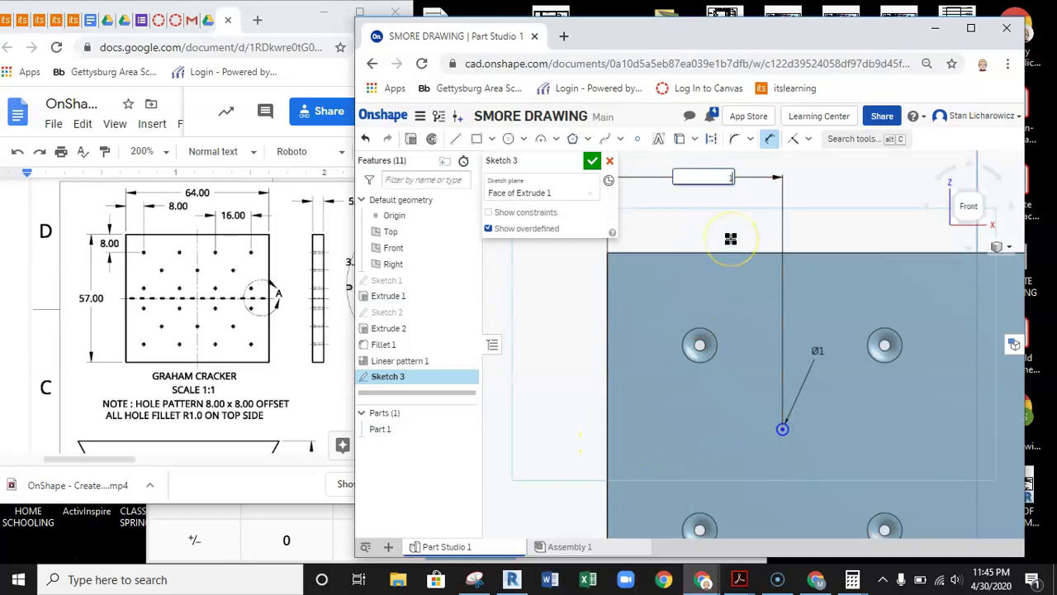
type("16")
key("Return")
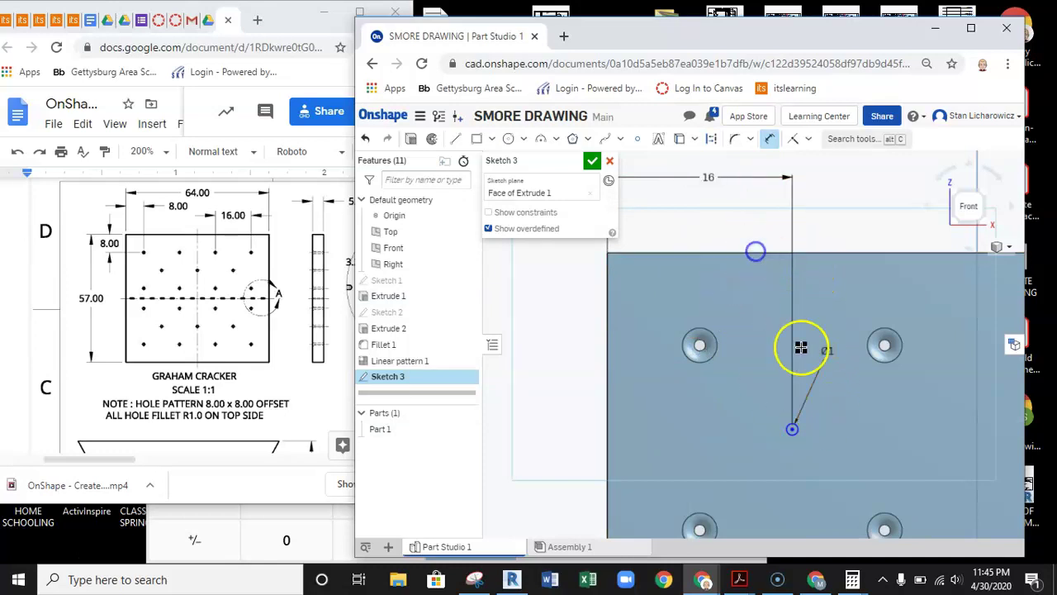
- Dimension the circle's center 16 mm below the cracker's top edge and finish the sketch
left_click(792, 429)
left_click(780, 253)
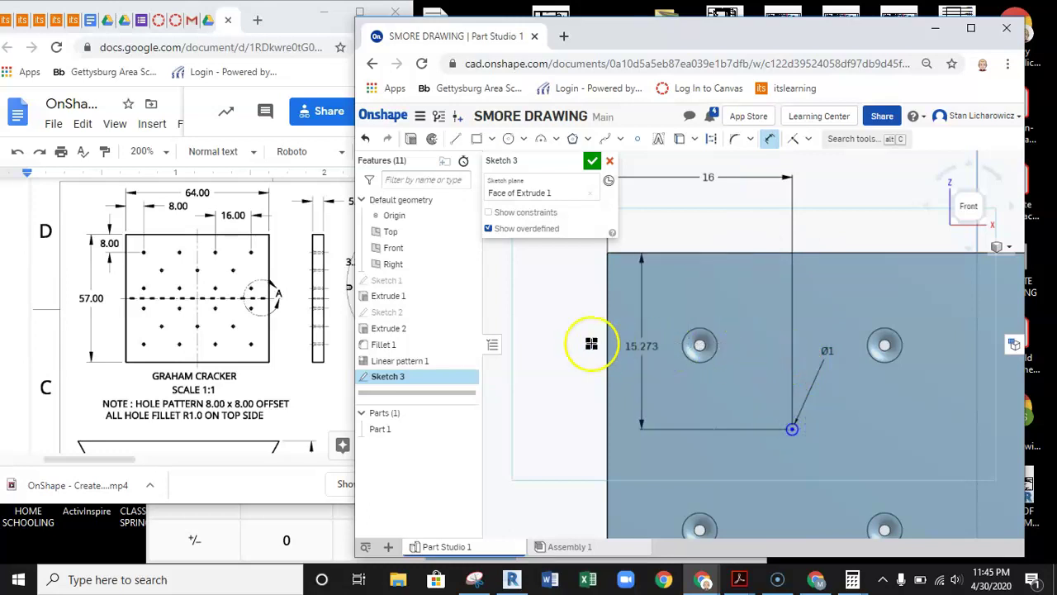
left_click(564, 344)
type("16")
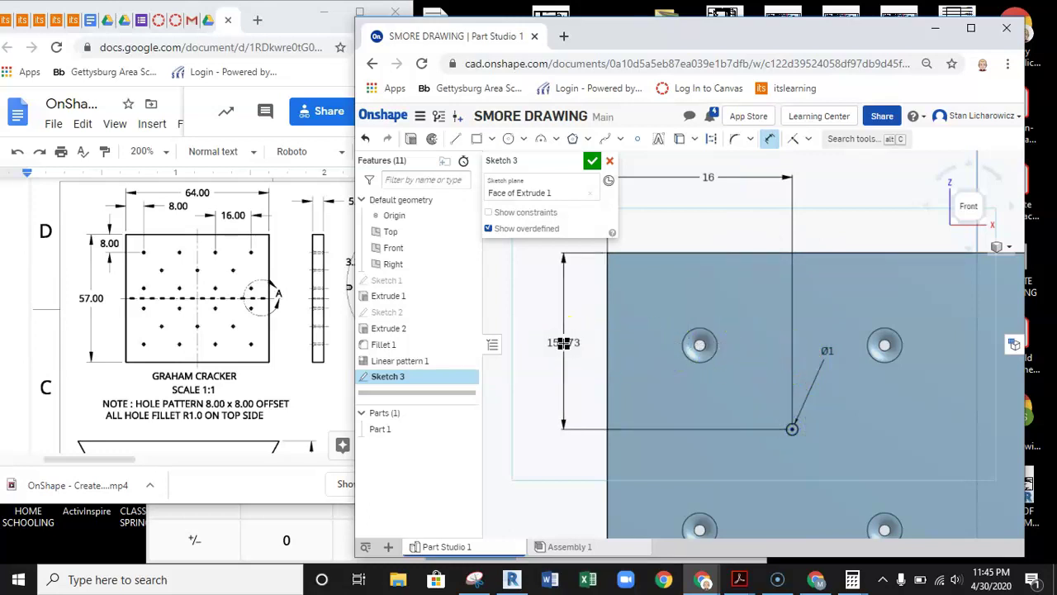
key("Return")
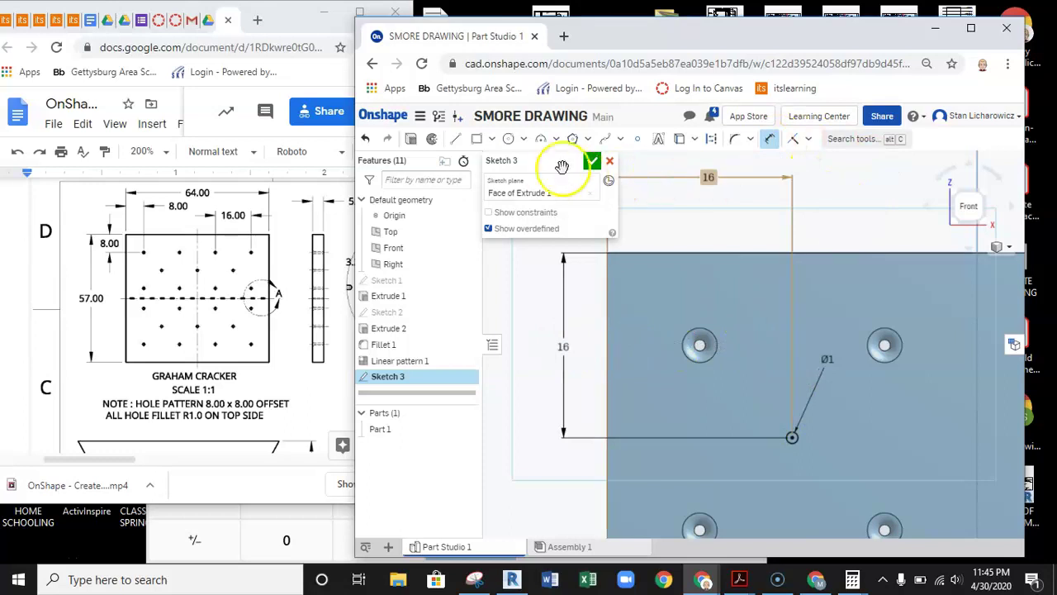
left_click(592, 163)
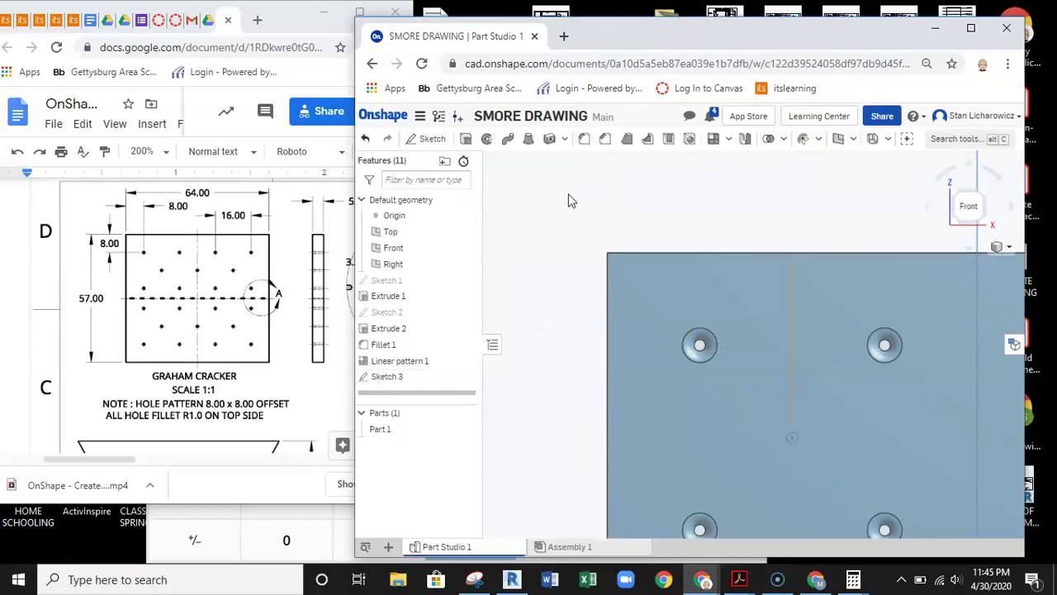
- Cut the new circle through the cracker with a Remove extrude at a blind depth of 5 mm
left_click(466, 141)
right_click_drag(861, 471, 795, 385)
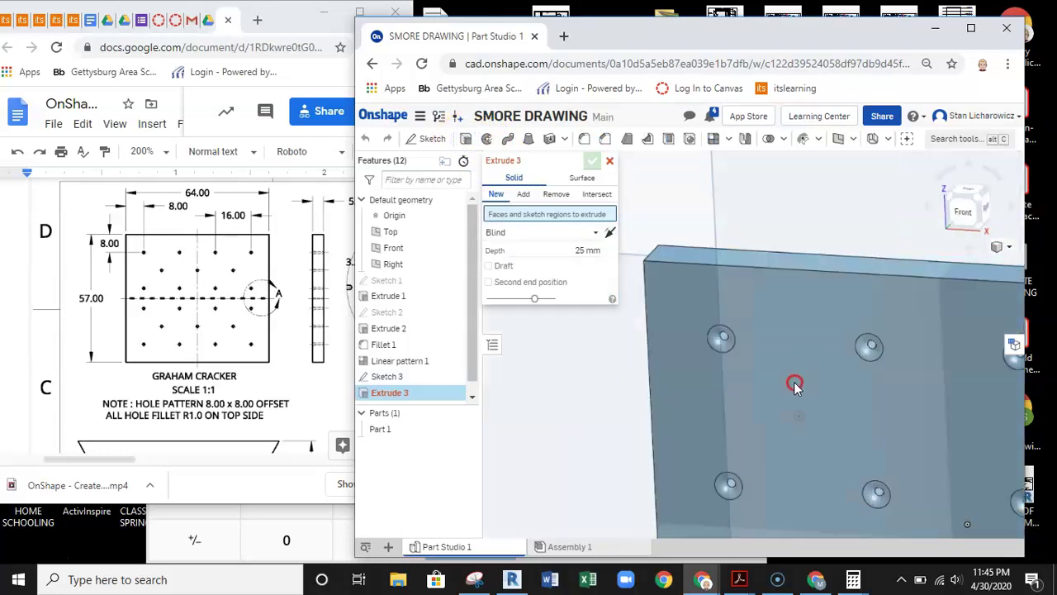
scroll(796, 405, "up", 3)
left_click(795, 418)
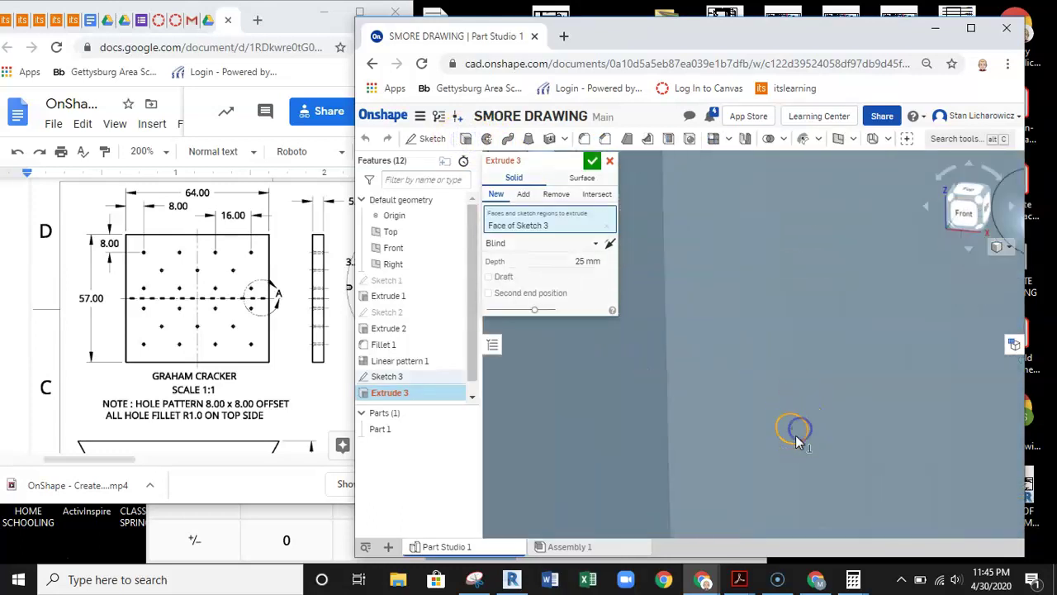
scroll(795, 435, "down", 3)
left_click(557, 196)
left_click(586, 261)
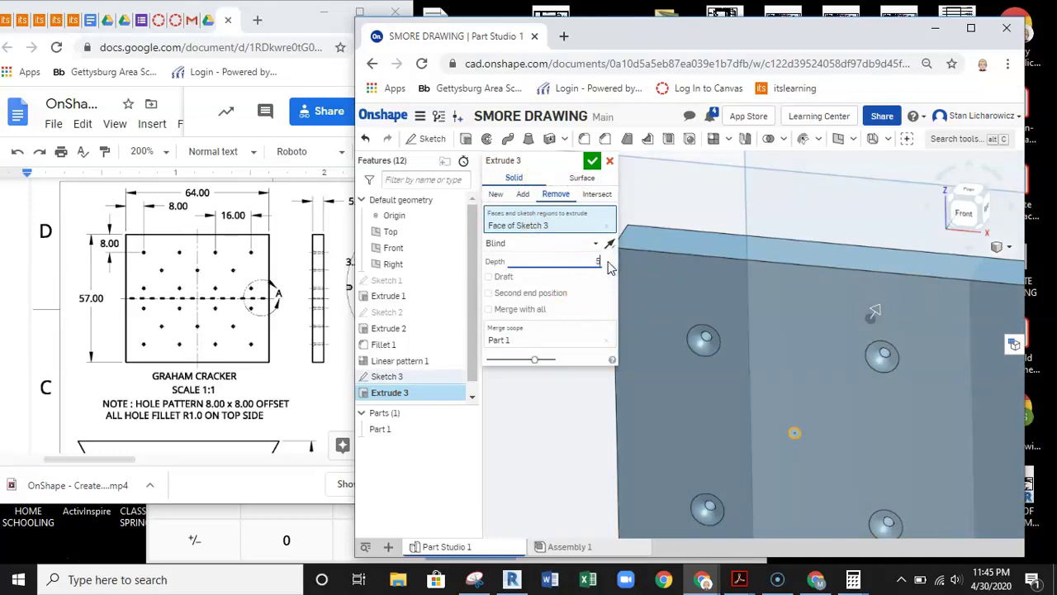
left_click(594, 162)
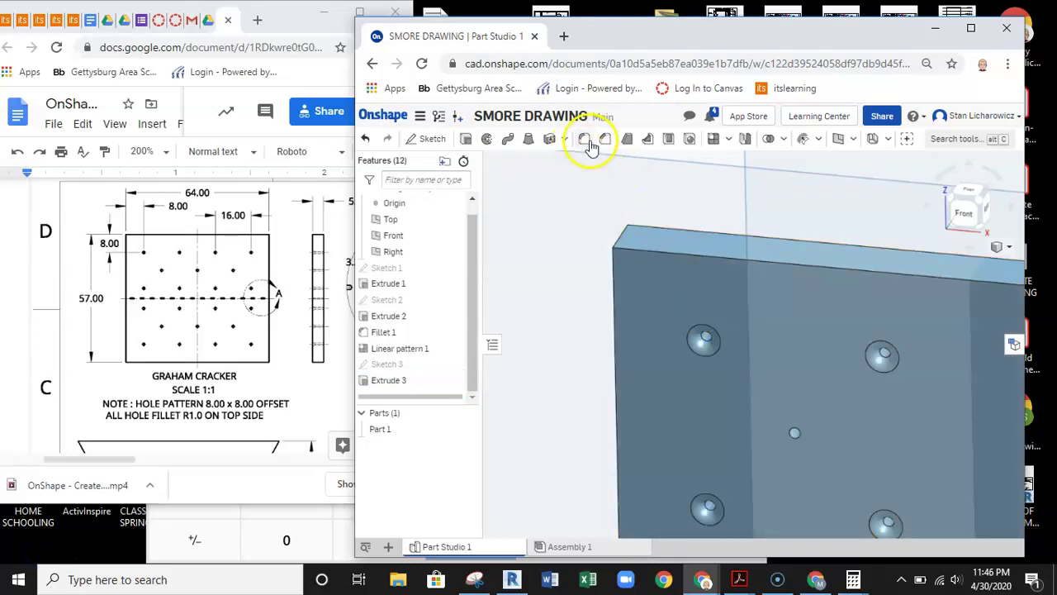
- Fillet the front edge of the new offset hole with a 1 mm radius
left_click(587, 142)
left_click_drag(566, 231, 611, 238)
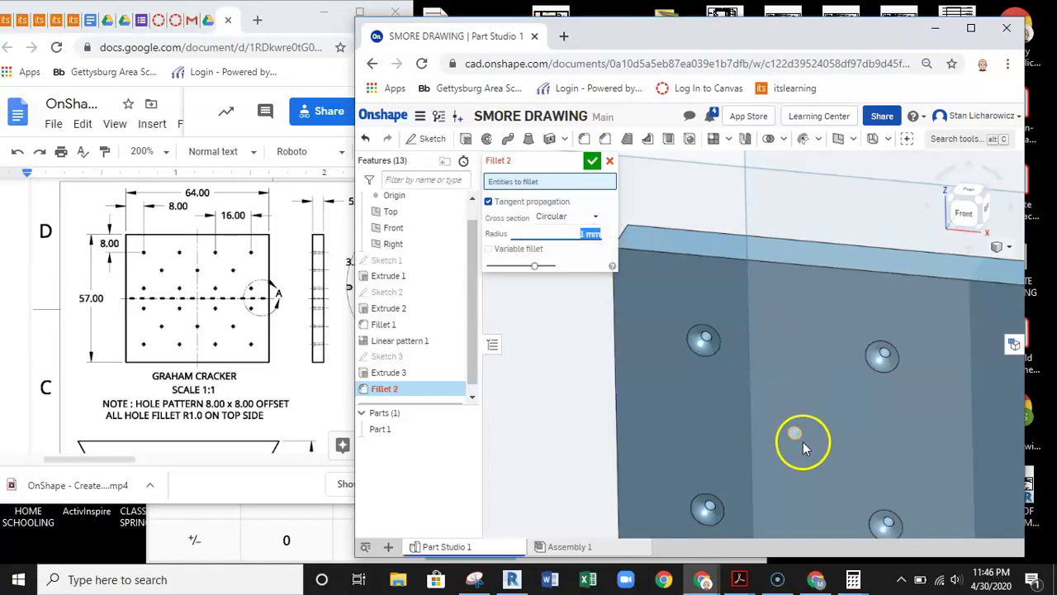
scroll(802, 437, "up", 5)
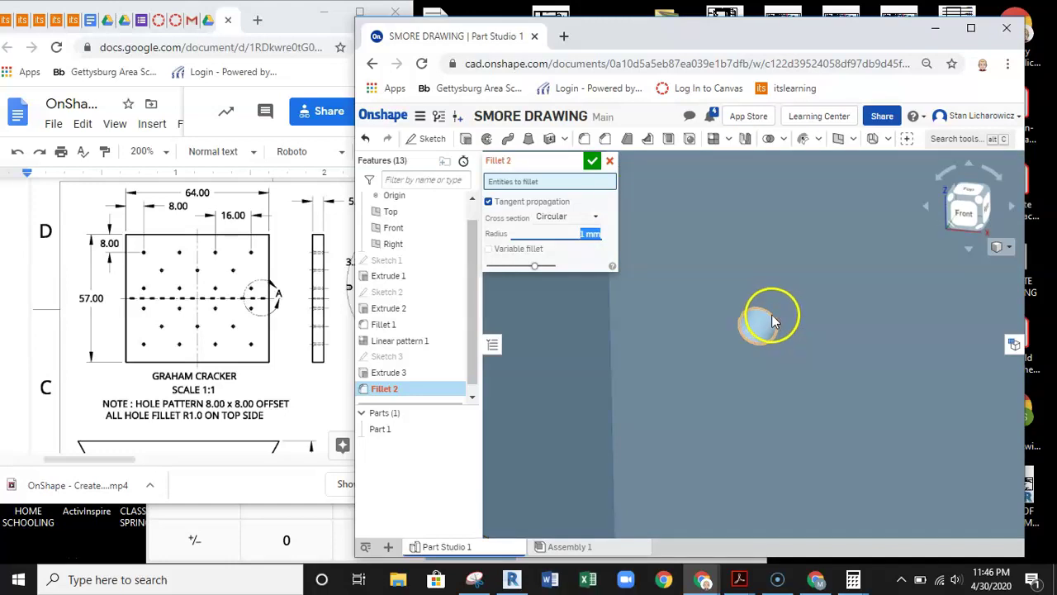
left_click(770, 315)
scroll(795, 304, "up", 3)
scroll(793, 304, "down", 8)
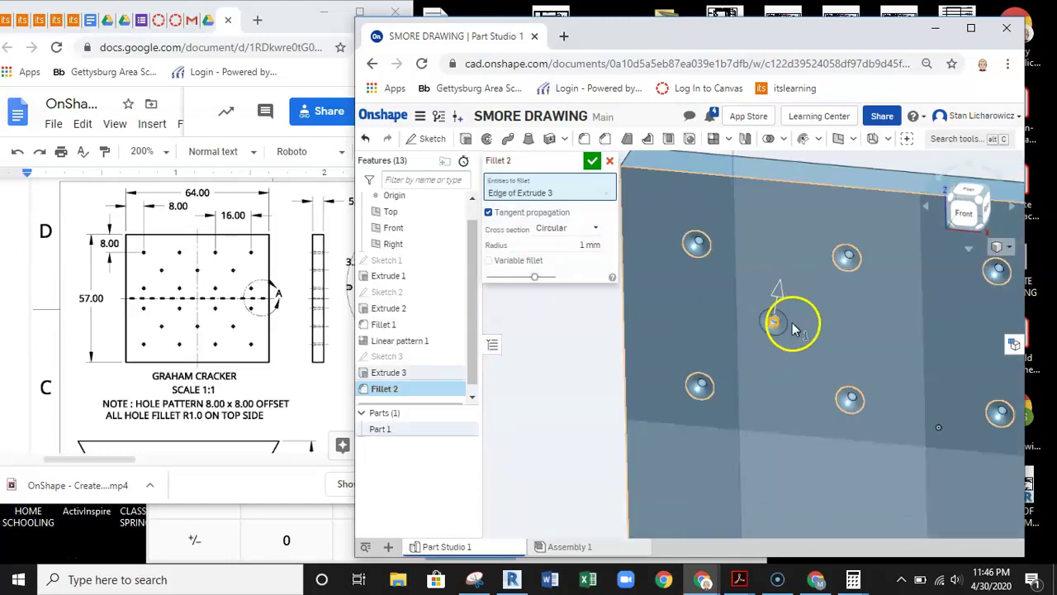
left_click(587, 189)
key("Return")
right_click_drag(589, 300, 534, 300)
left_click(508, 415)
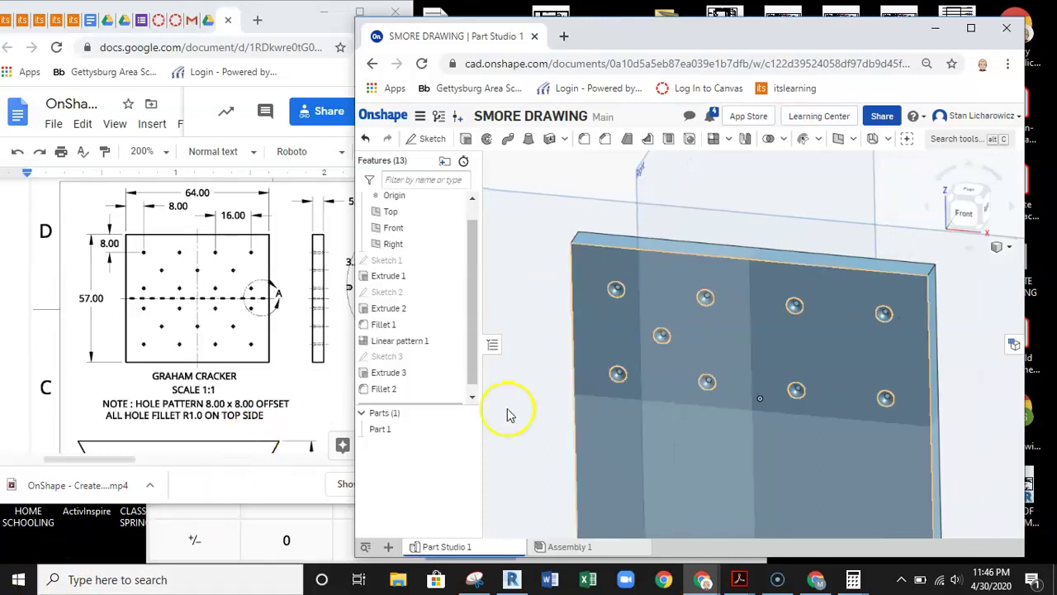
- Start a linear feature pattern using the offset hole's cut (Extrude 3) and its fillet (Fillet 2) as the features
left_click(715, 138)
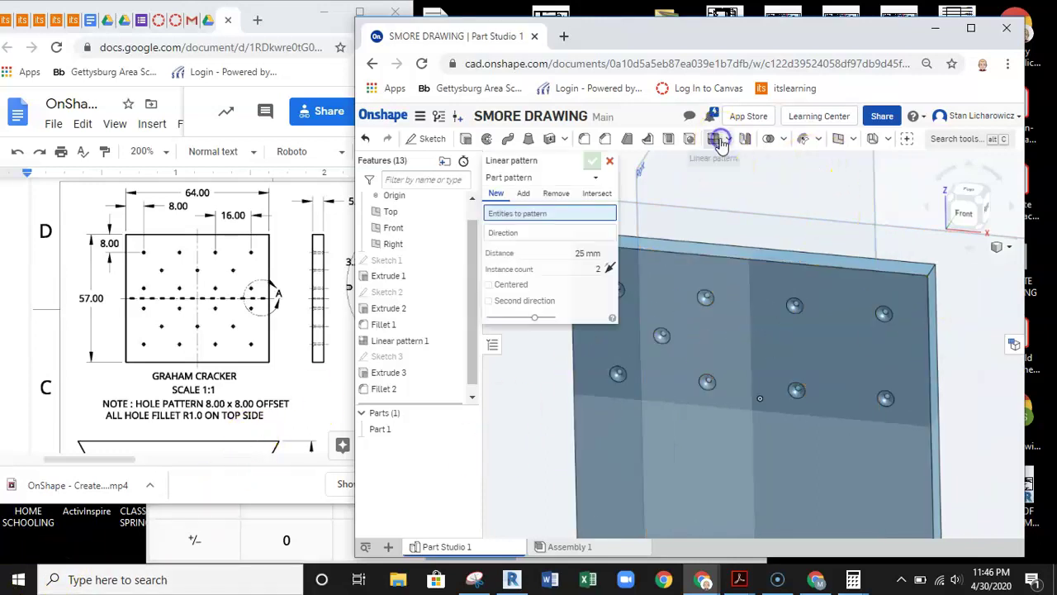
scroll(661, 342, "up", 5)
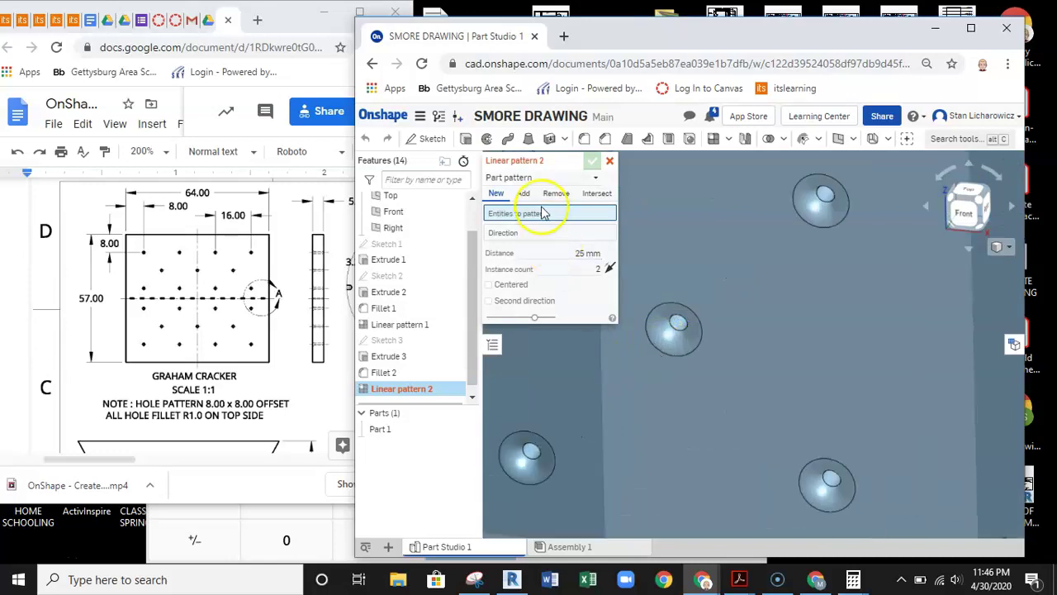
left_click(517, 177)
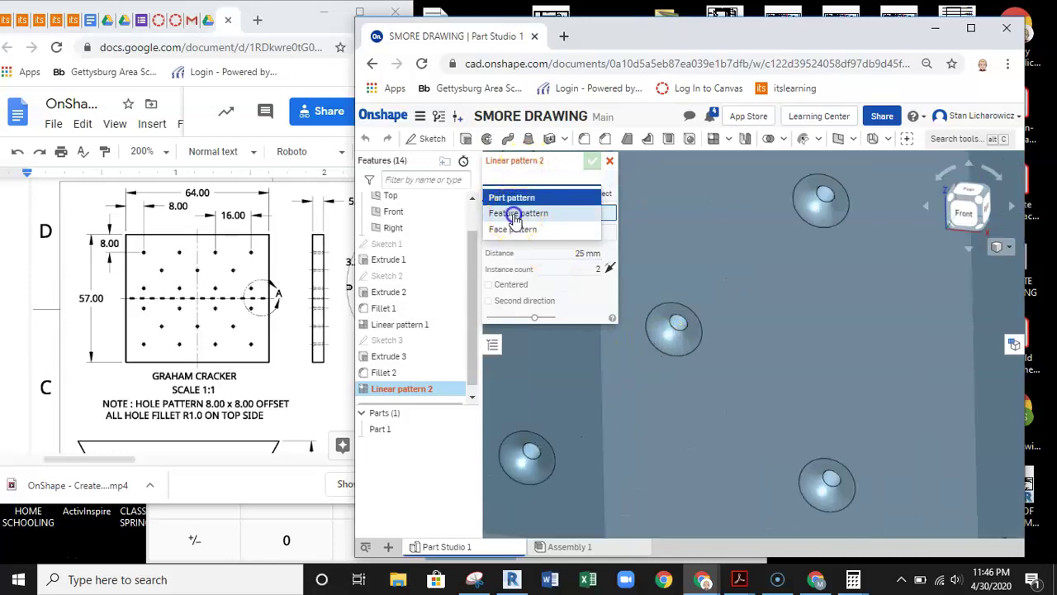
left_click(514, 216)
scroll(685, 332, "up", 2)
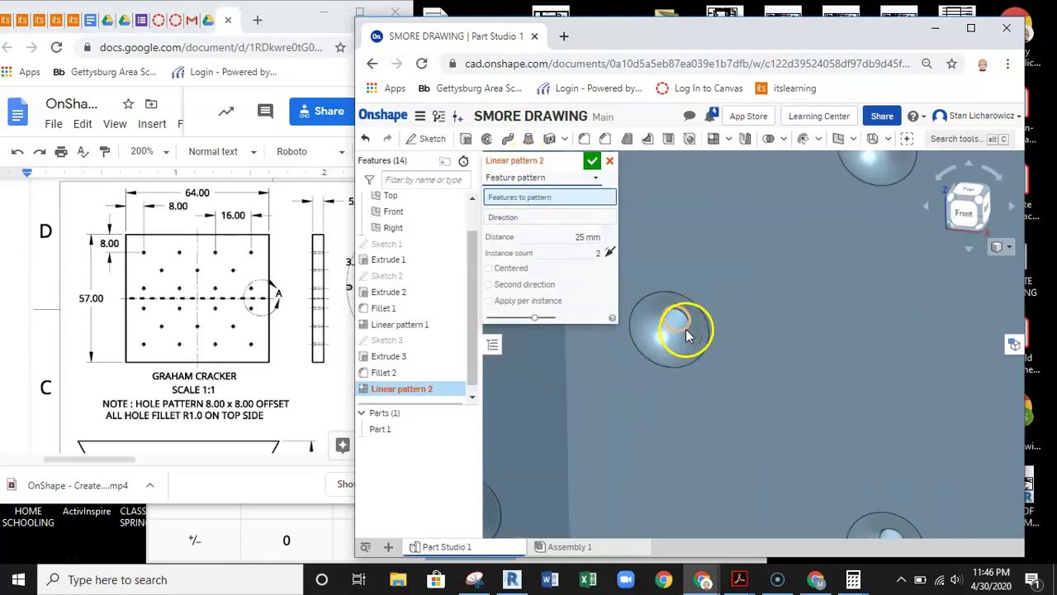
scroll(682, 328, "up", 1)
scroll(672, 330, "up", 1)
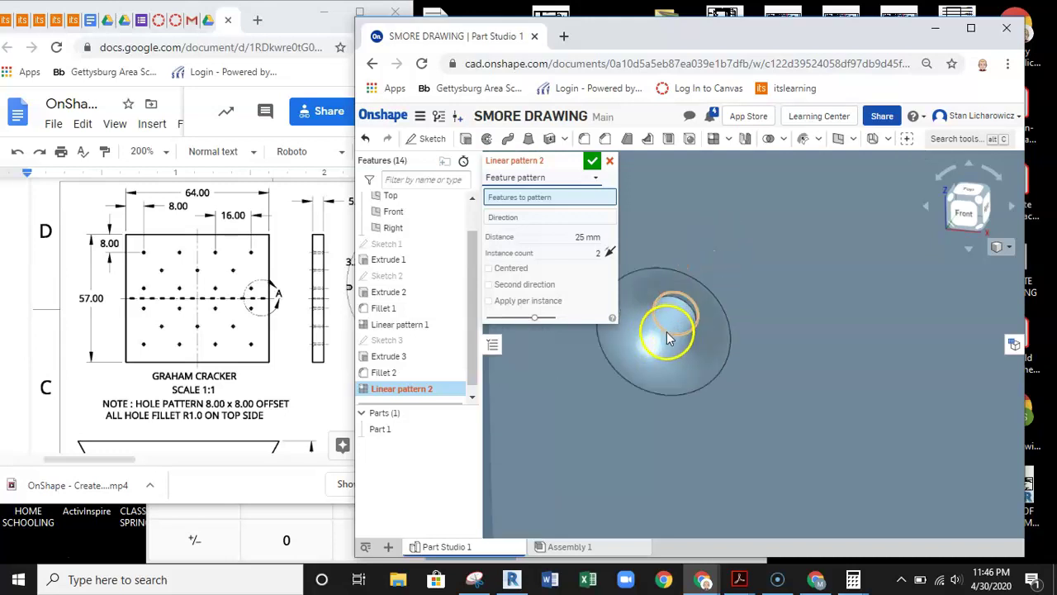
middle_click_drag(672, 331, 755, 283)
left_click(803, 314)
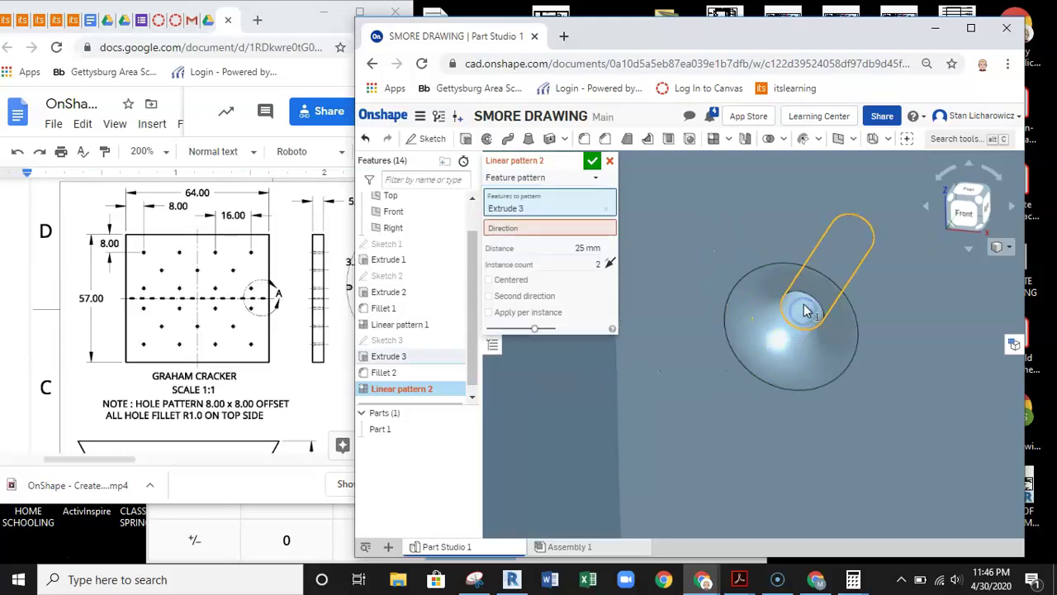
left_click(763, 284)
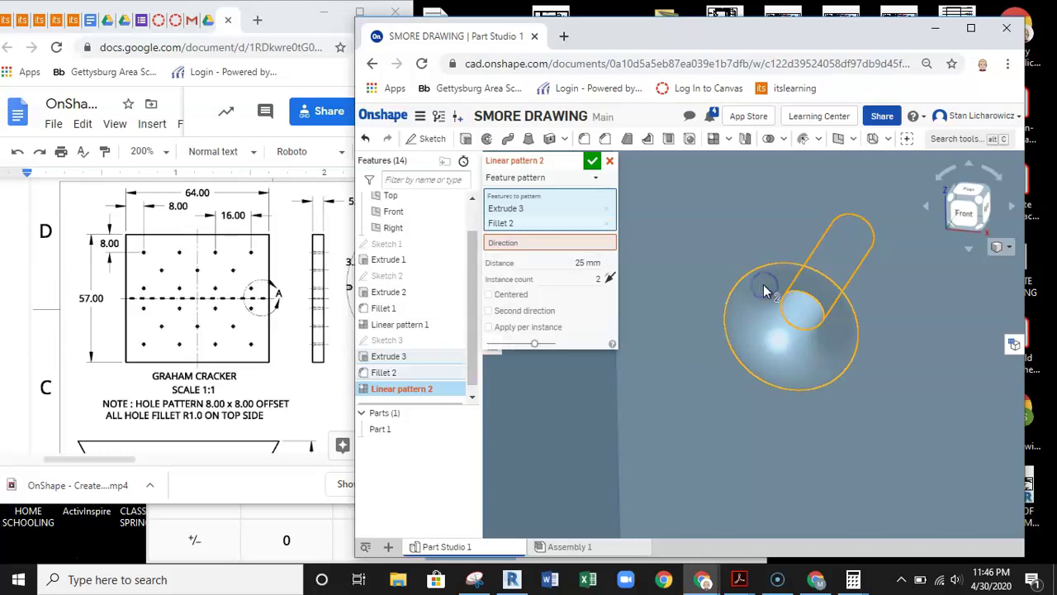
scroll(778, 325, "down", 2)
scroll(789, 313, "down", 2)
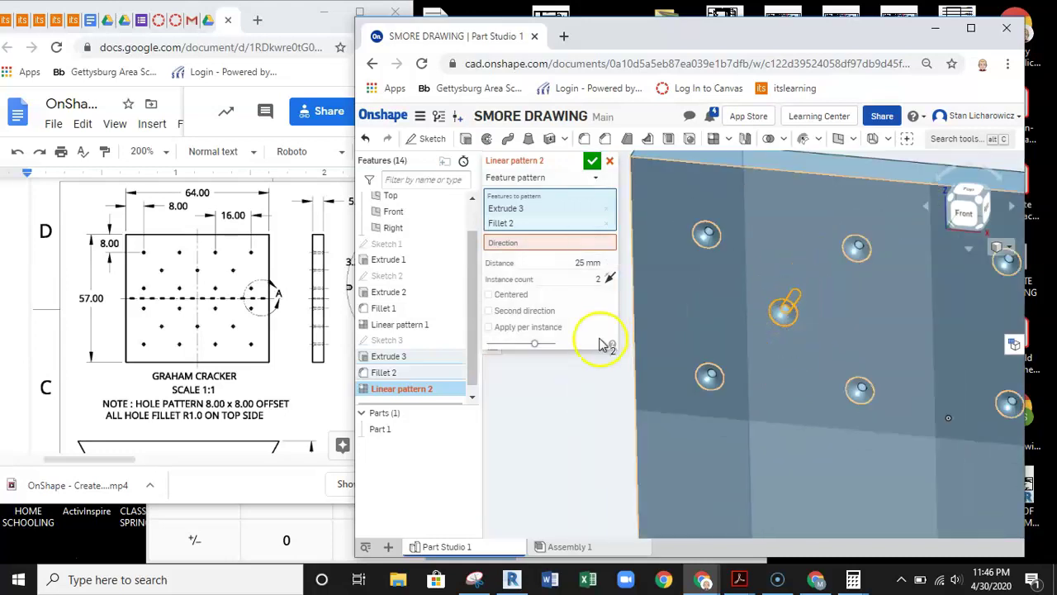
- Pattern the offset hole along the cracker's top edge with 16 mm spacing and 3 instances
mouse_move(633, 402)
right_mouse_down()
mouse_move(554, 435)
mouse_move(566, 440)
mouse_move(556, 425)
mouse_move(680, 278)
mouse_move(633, 245)
mouse_move(533, 256)
right_mouse_up()
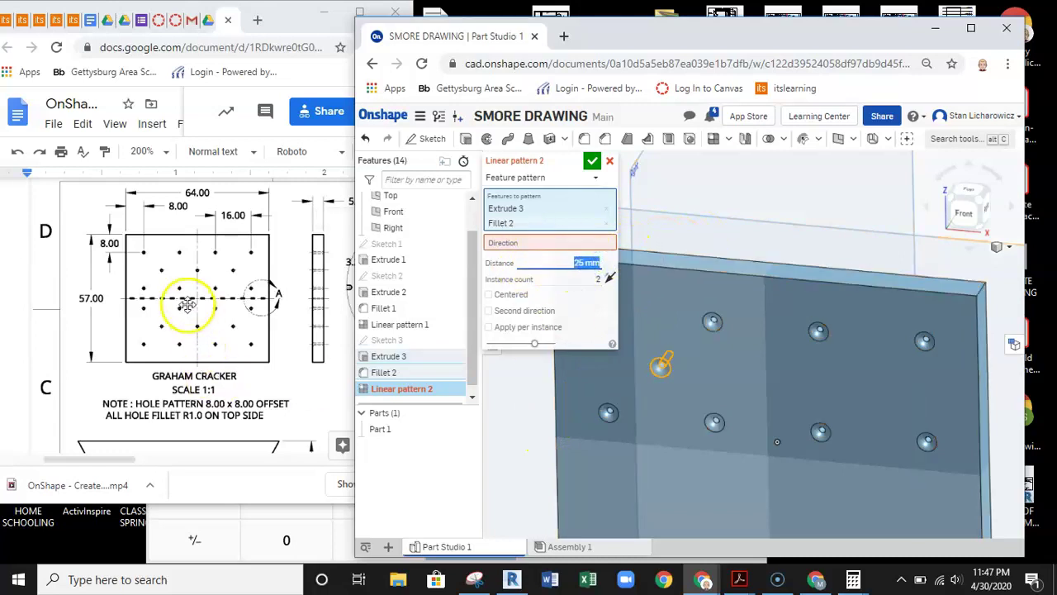
left_click(596, 280)
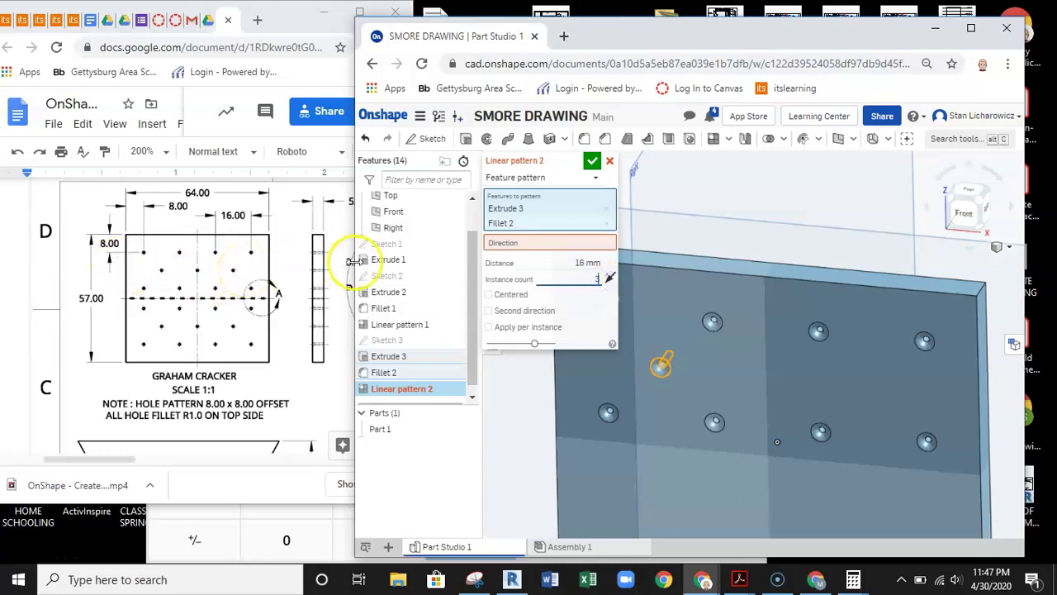
left_click(550, 242)
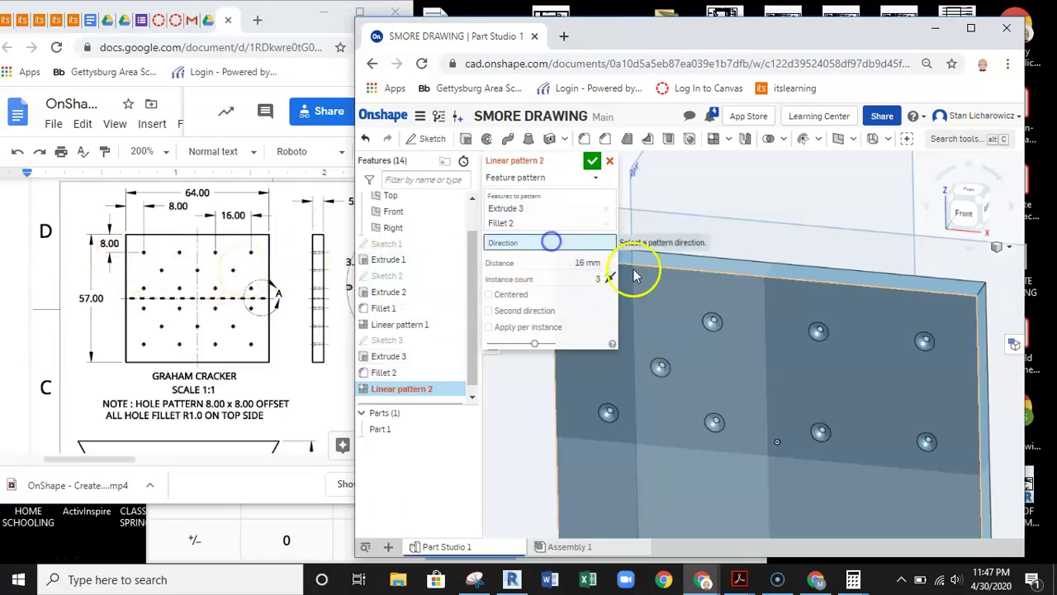
left_click(682, 275)
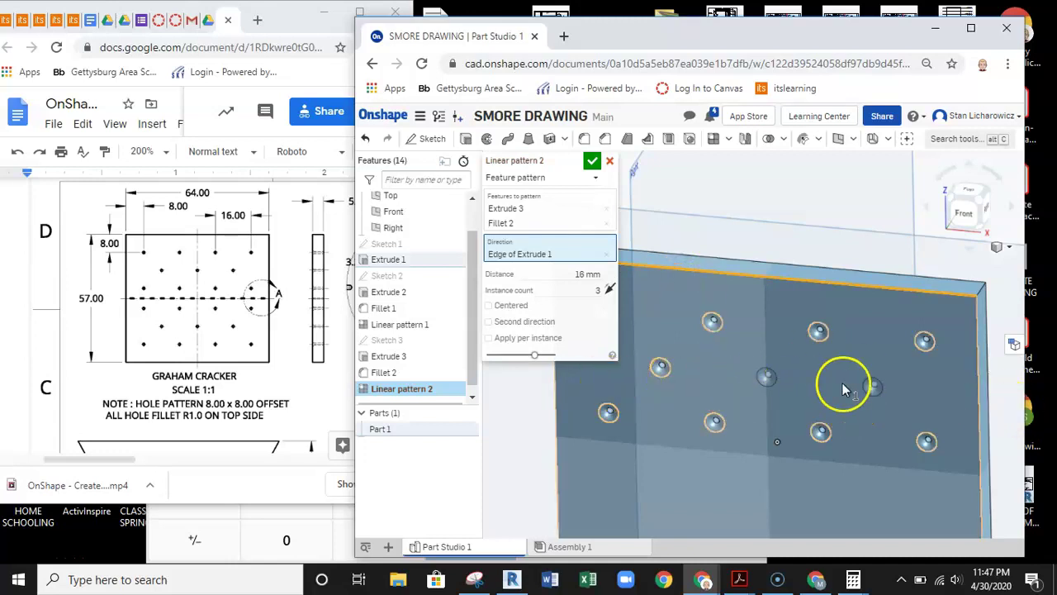
left_click(595, 162)
right_click_drag(677, 290, 661, 264)
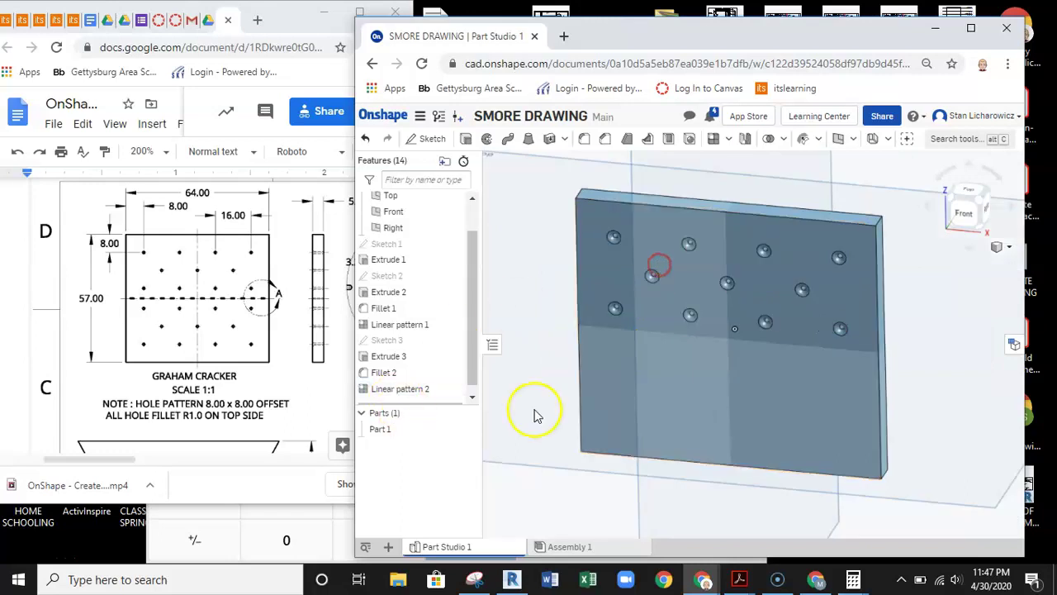
- Start a feature mirror with Extrude 2, Fillet 1, Linear pattern 1, Extrude 3, Fillet 2 and Linear pattern 2 selected
middle_click_drag(569, 330, 559, 366)
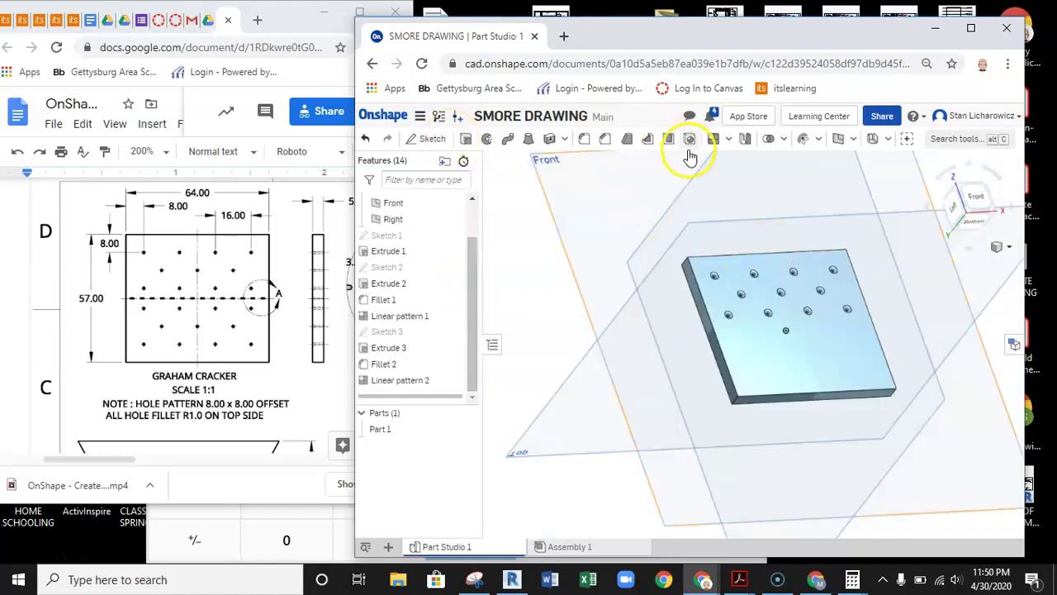
left_click(752, 147)
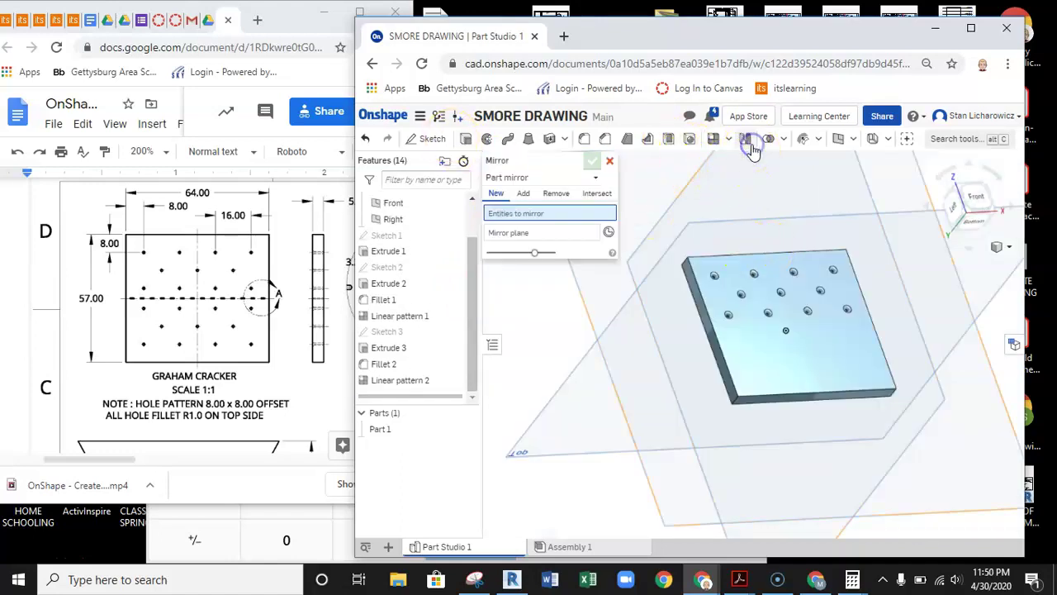
left_click(507, 179)
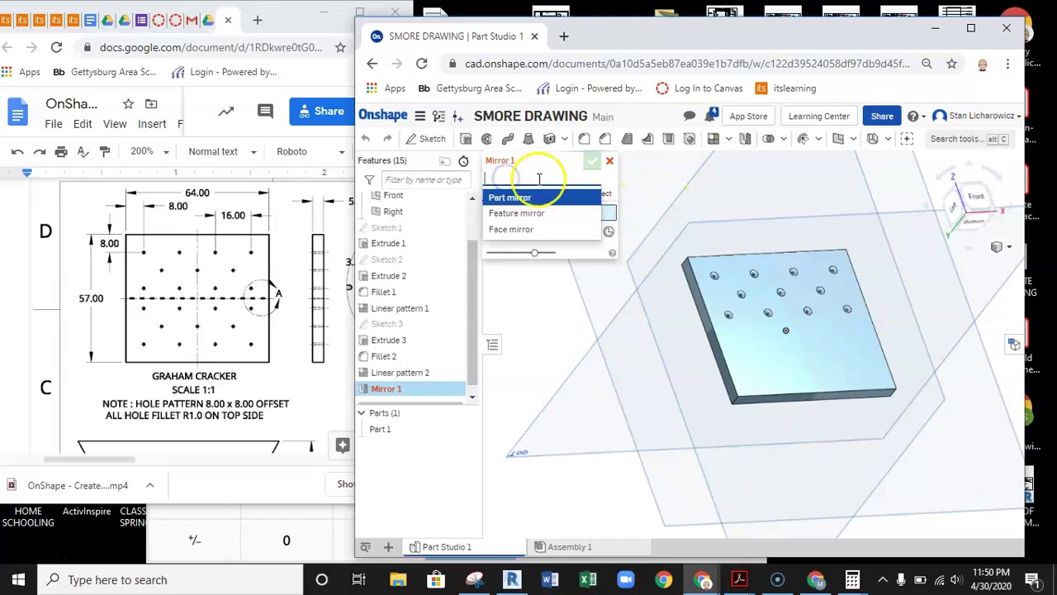
left_click(521, 216)
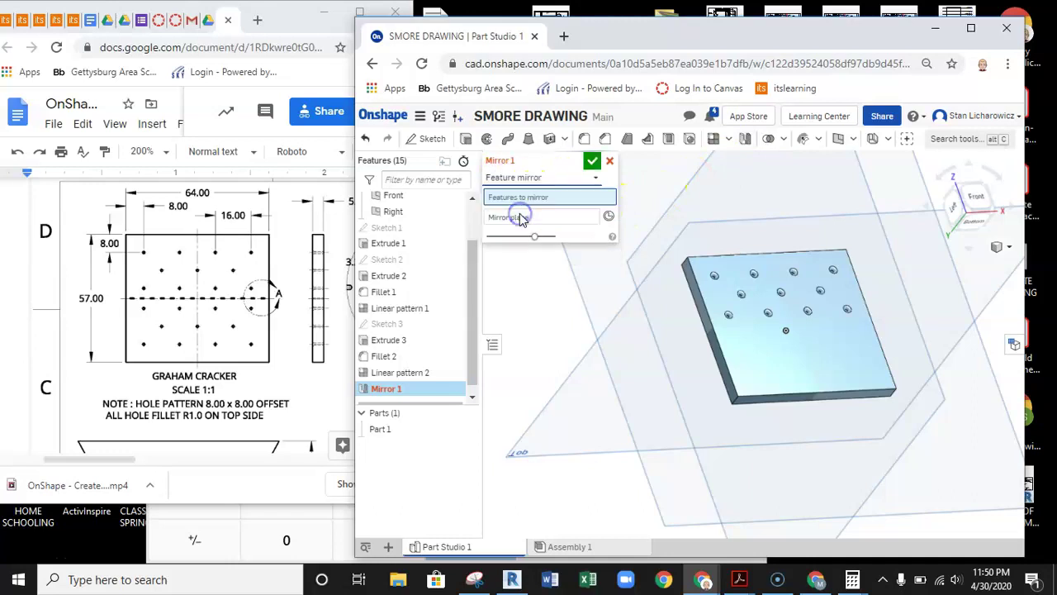
left_click(398, 311)
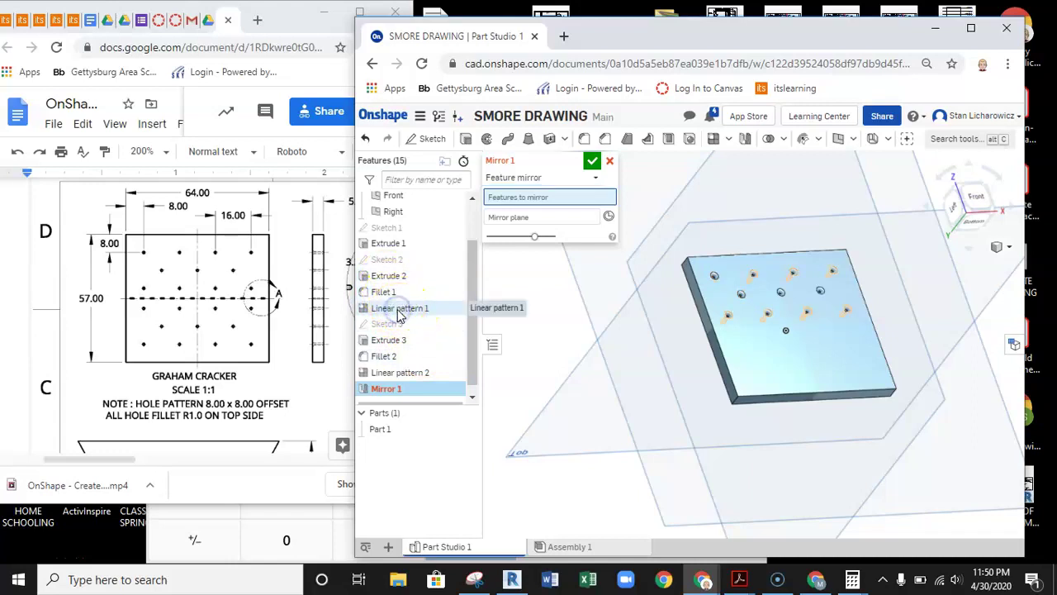
left_click(417, 374)
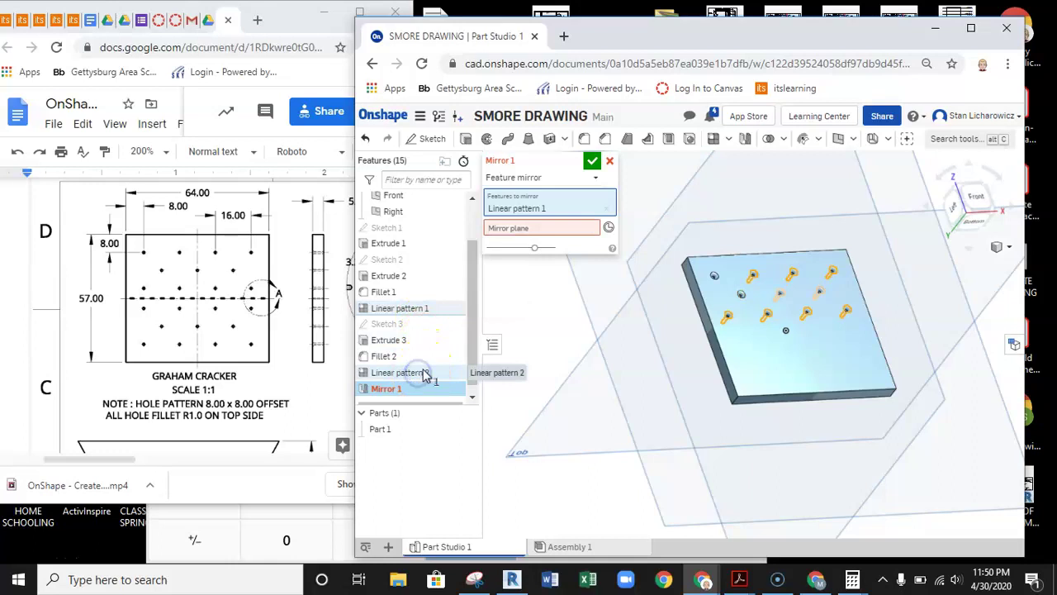
left_click(389, 342)
left_click(397, 359)
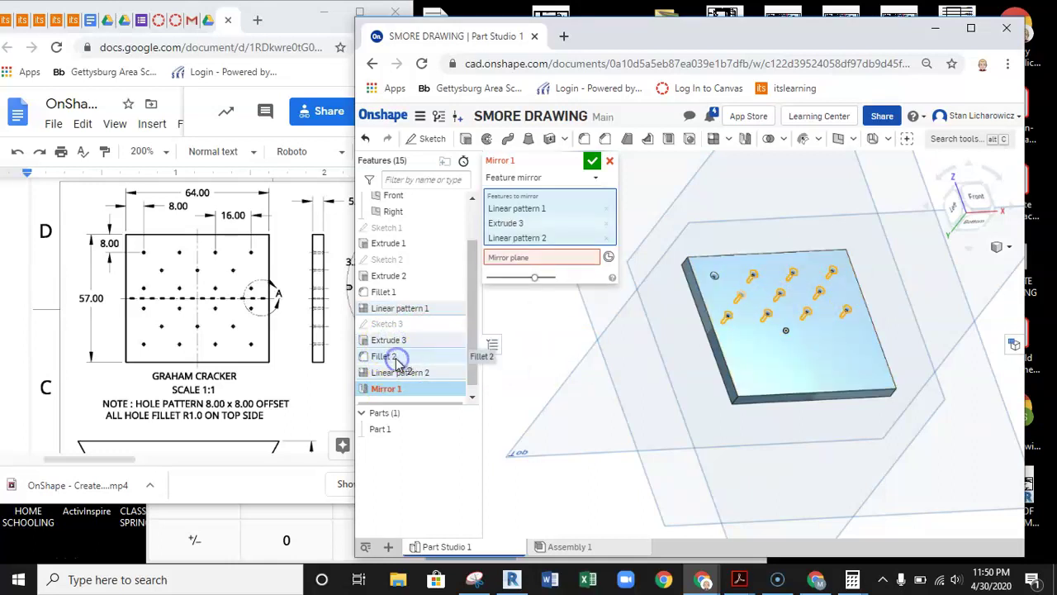
left_click(393, 295)
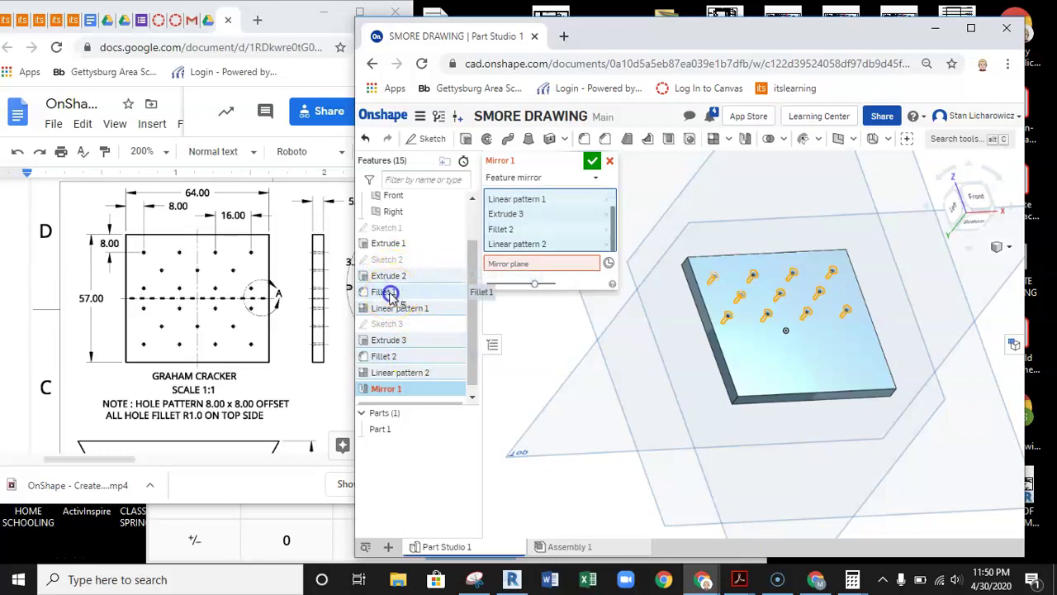
left_click(761, 274)
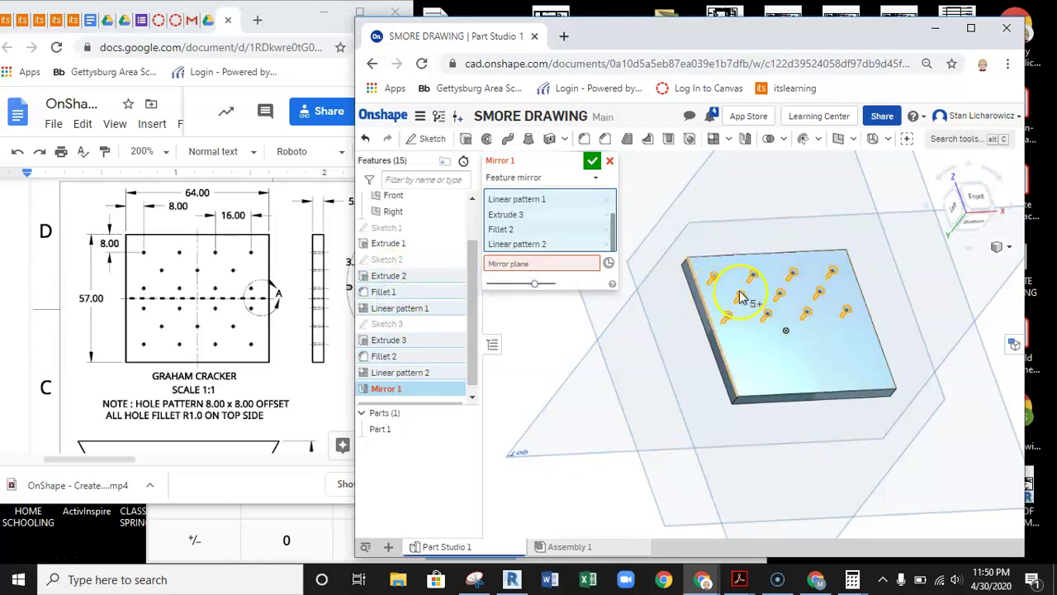
- Mirror the selected hole features across the Top plane
mouse_move(688, 331)
right_mouse_down()
mouse_move(713, 354)
mouse_move(705, 321)
mouse_move(649, 344)
mouse_move(703, 344)
mouse_move(727, 328)
mouse_move(719, 344)
mouse_move(694, 340)
right_mouse_up()
left_click(561, 264)
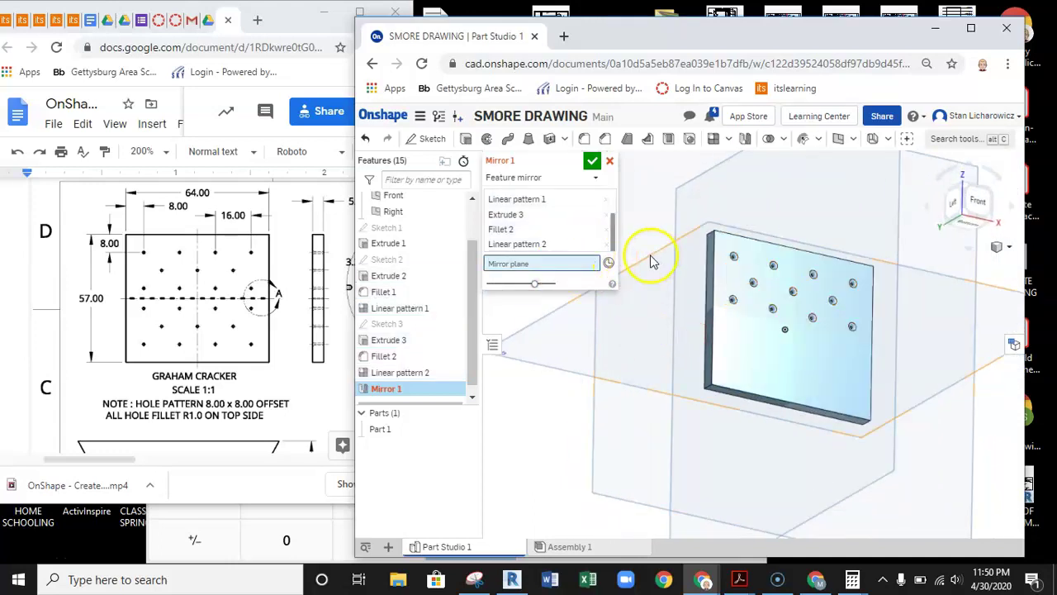
right_click_drag(655, 263, 686, 315)
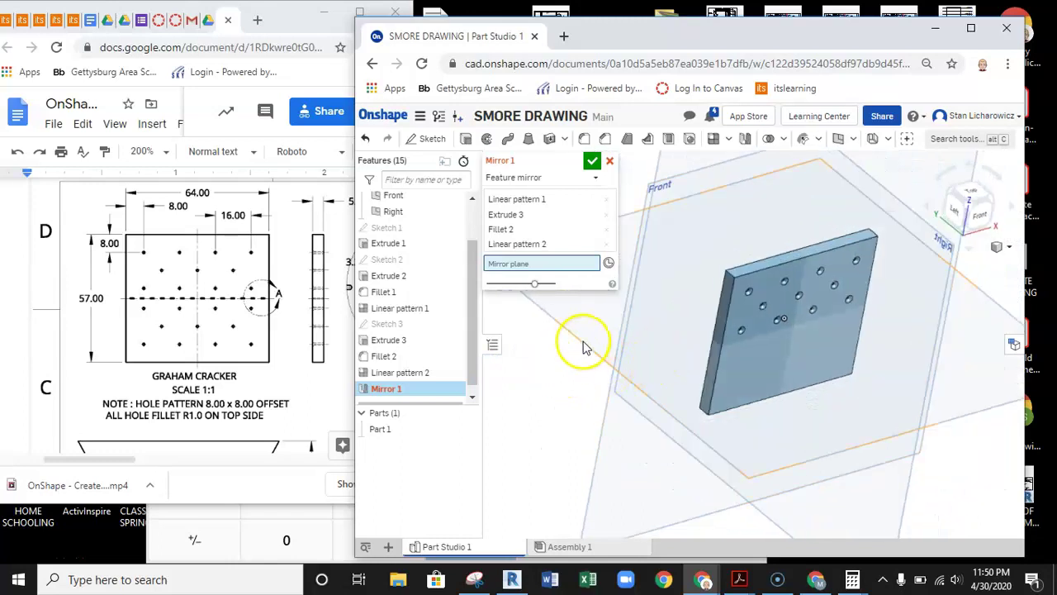
left_click(583, 345)
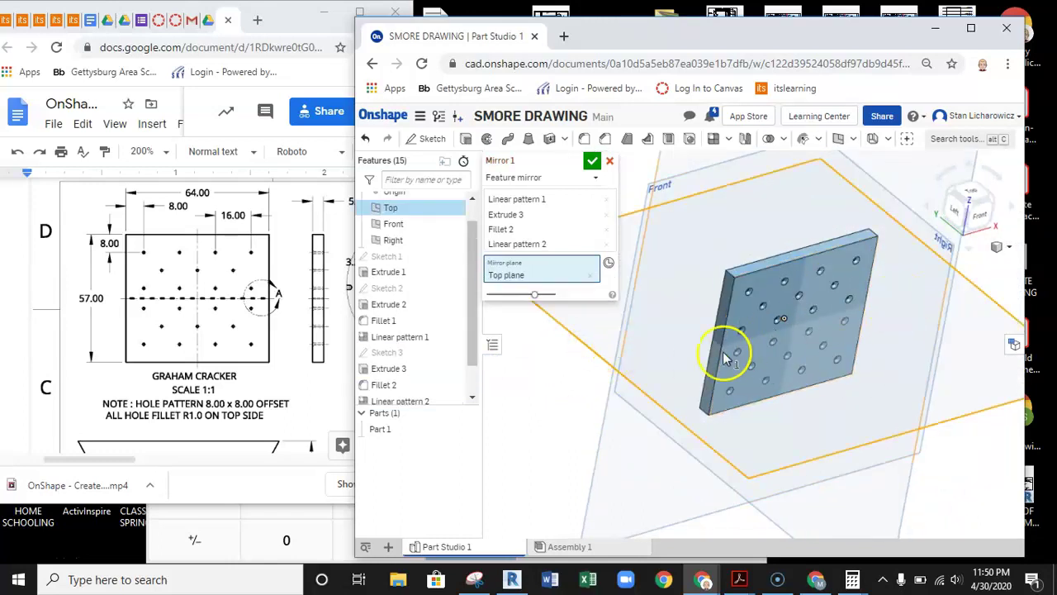
right_click_drag(826, 414, 780, 377)
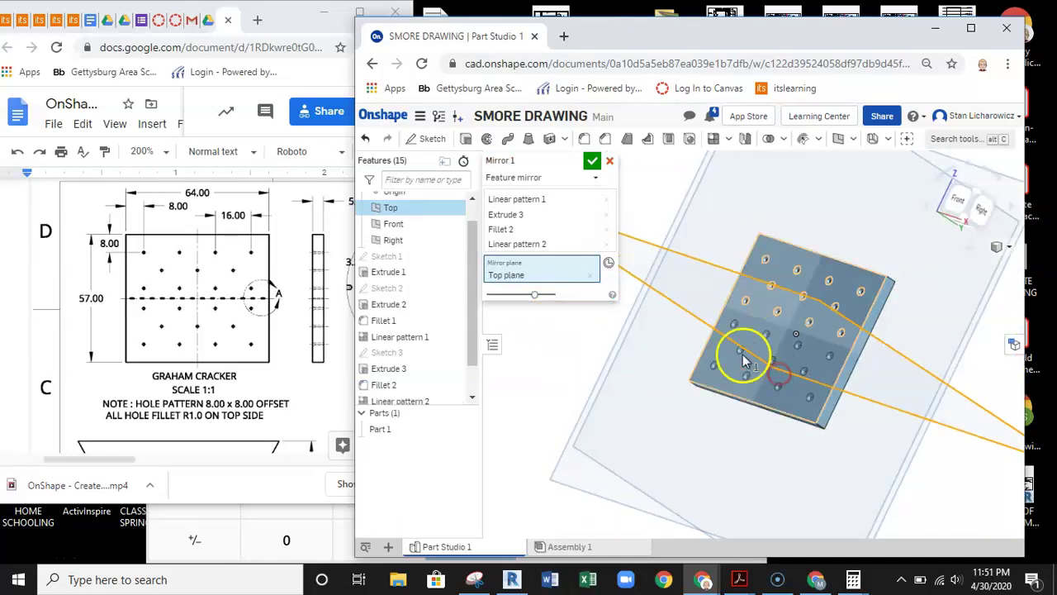
left_click(592, 161)
- Start a new sketch on the cracker's front face and view it straight on
scroll(825, 300, "down", 2)
scroll(802, 334, "up", 5)
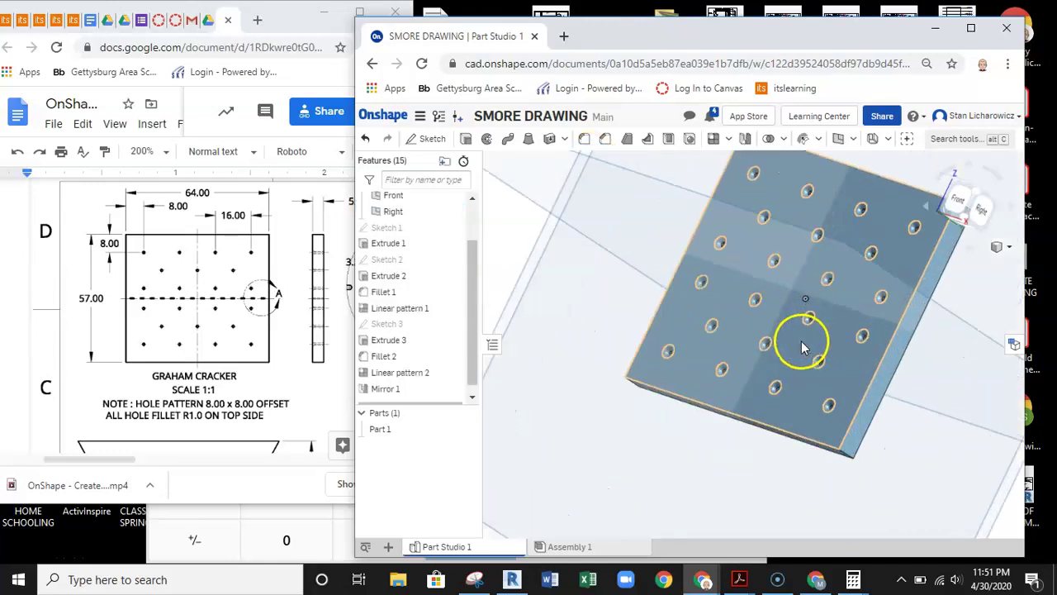
right_click_drag(802, 347, 749, 330)
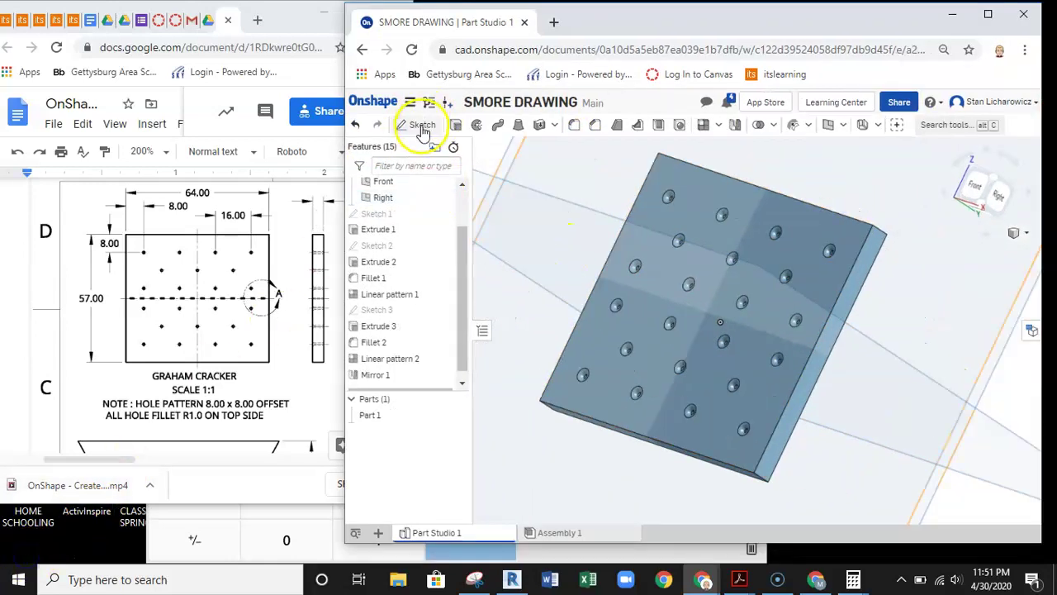
left_click(417, 123)
left_click(714, 198)
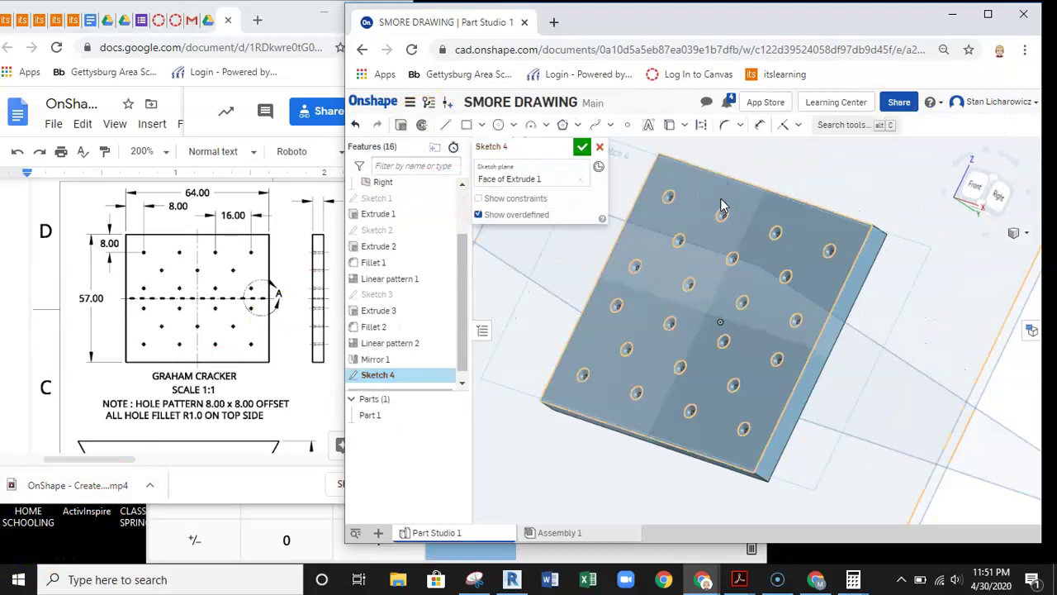
key("n")
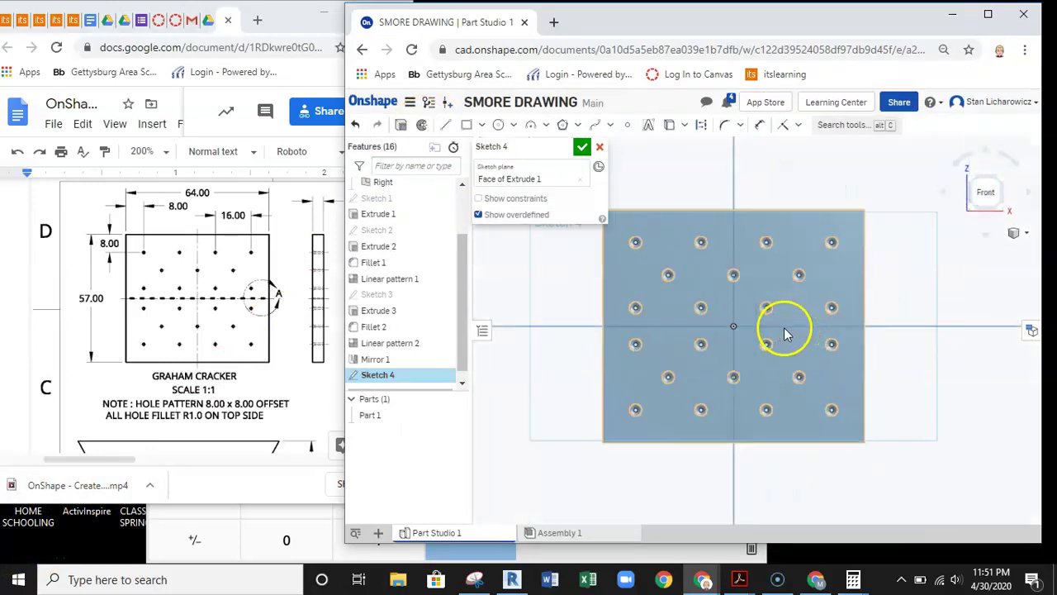
- Draw a horizontal construction line across the cracker's middle, from the right edge to the left edge
scroll(808, 330, "up", 2)
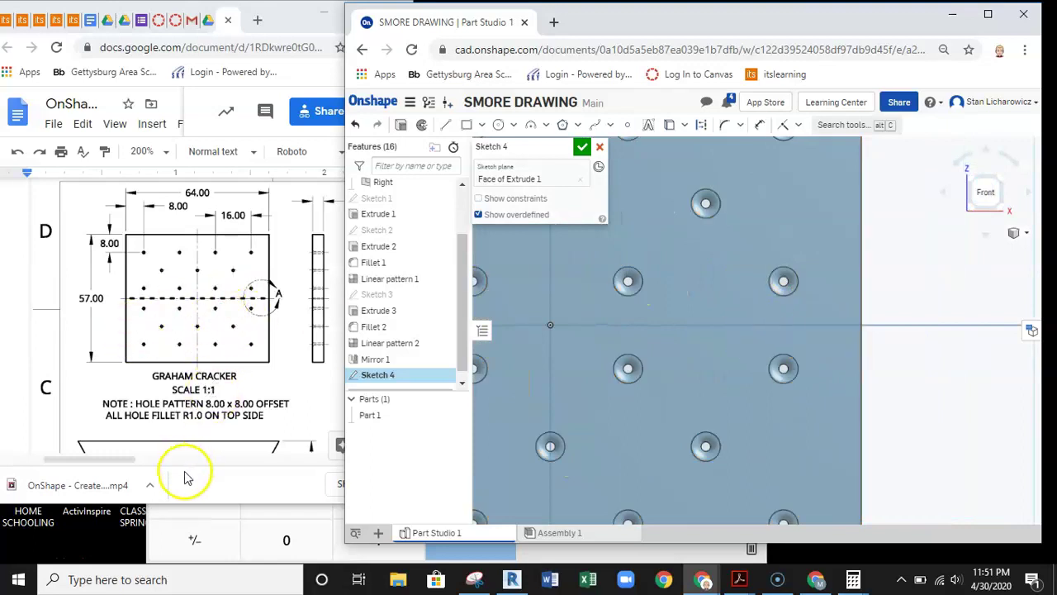
left_click_drag(120, 461, 158, 456)
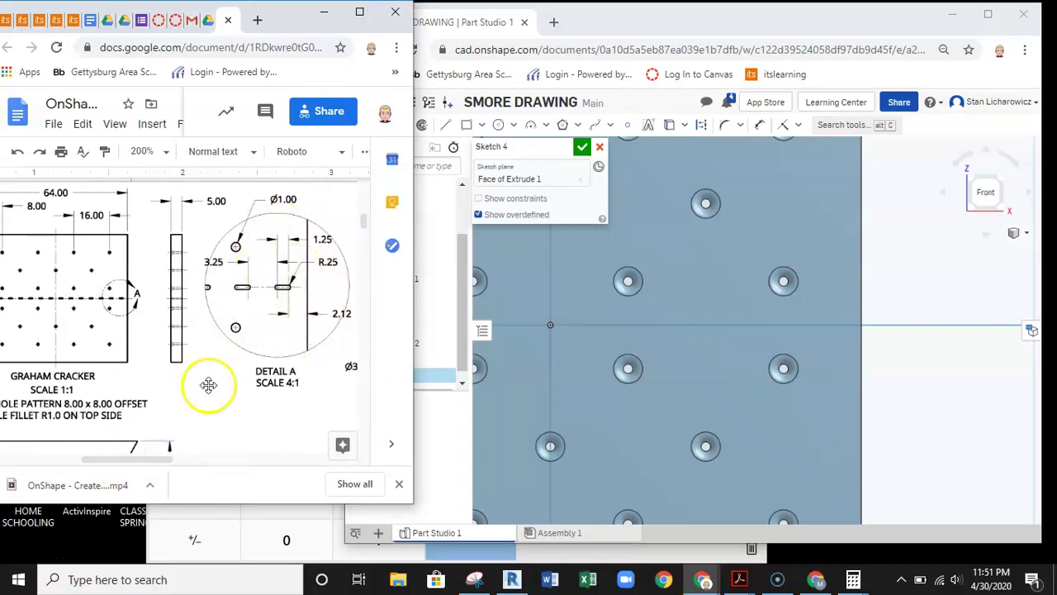
left_click_drag(142, 459, 154, 461)
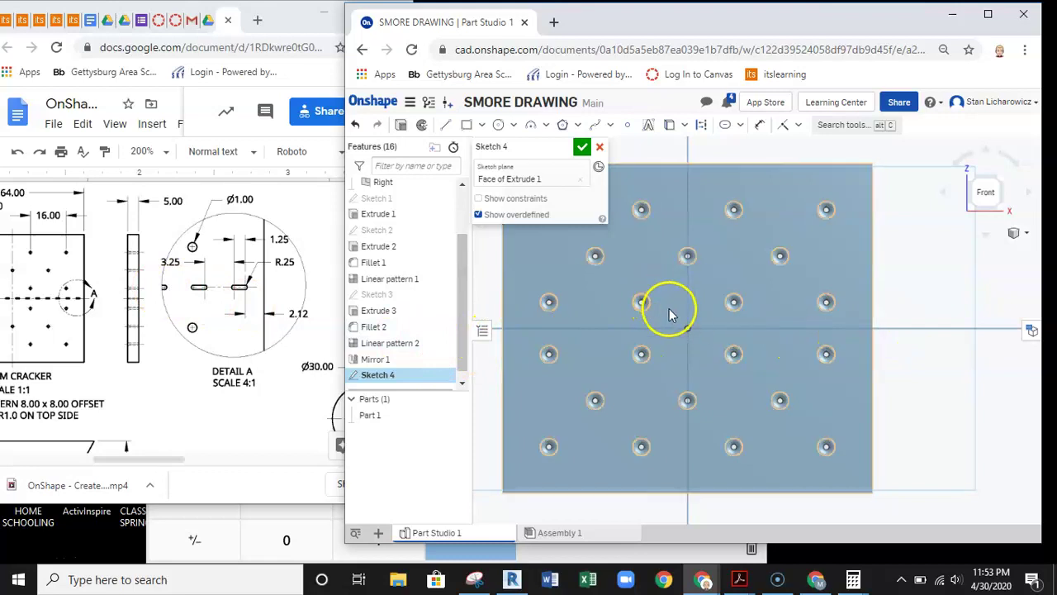
left_click(444, 125)
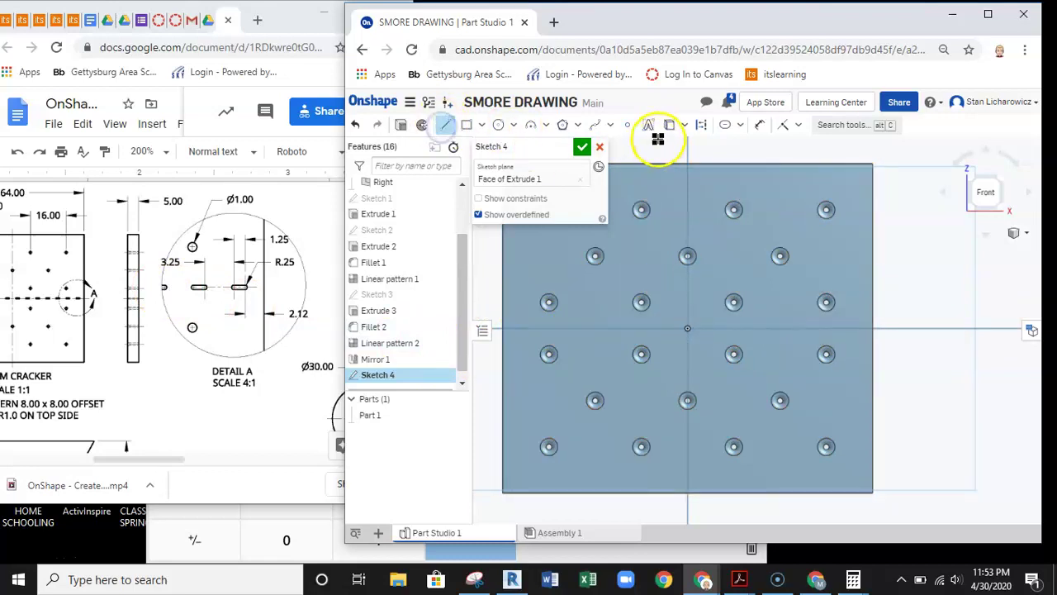
left_click(874, 331)
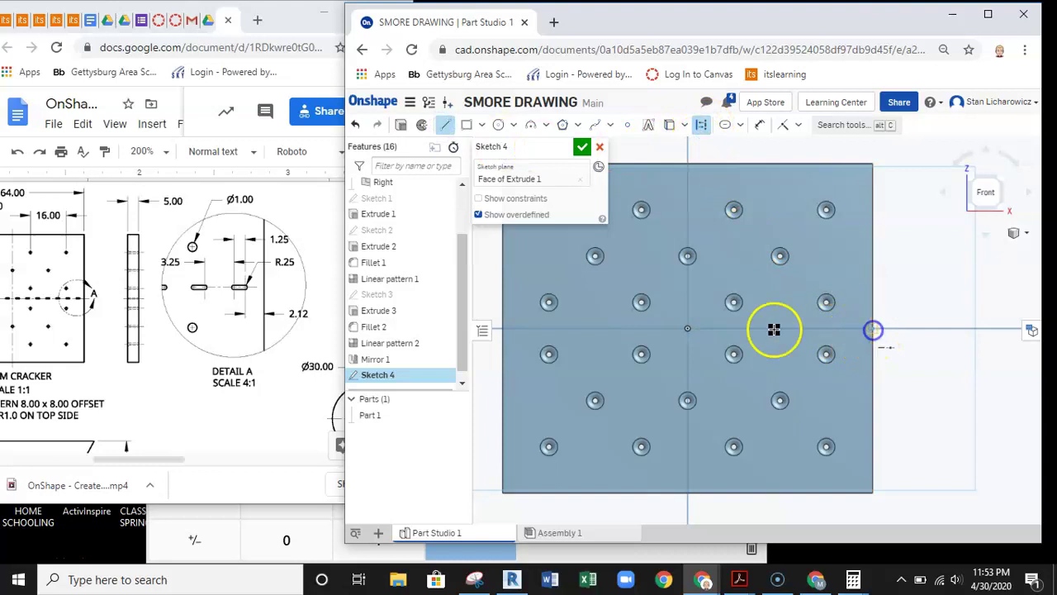
left_click(506, 328)
- Draw two construction circles centred on the horizontal centreline near the cracker's right edge, with centres about 3.2 mm apart
scroll(867, 330, "up", 5)
left_click(498, 125)
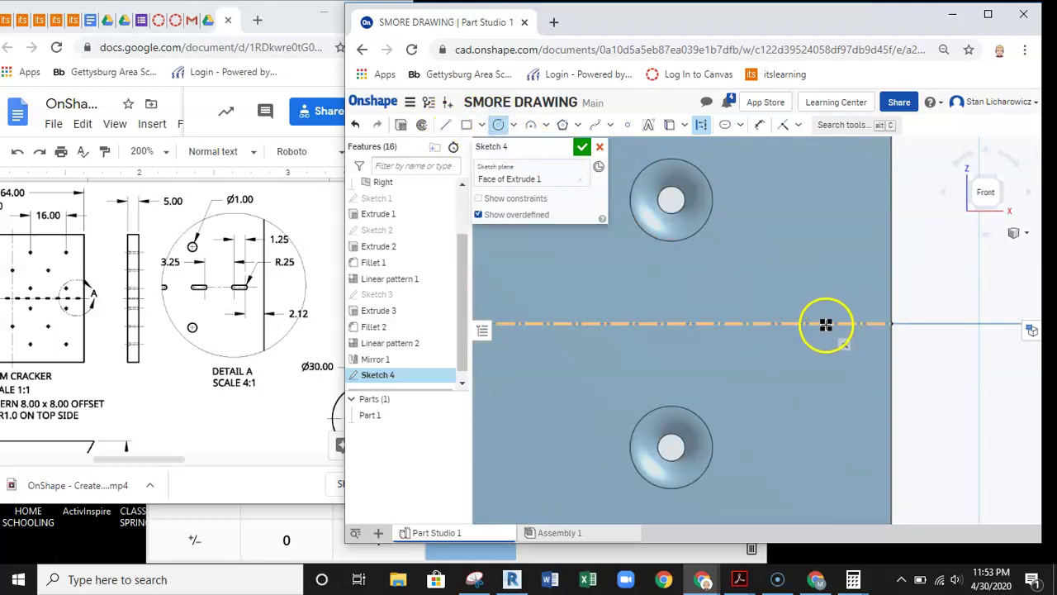
left_click(841, 311)
left_click(739, 323)
left_click(758, 306)
- Dimension both construction circles to a diameter of 1 mm
left_click(760, 125)
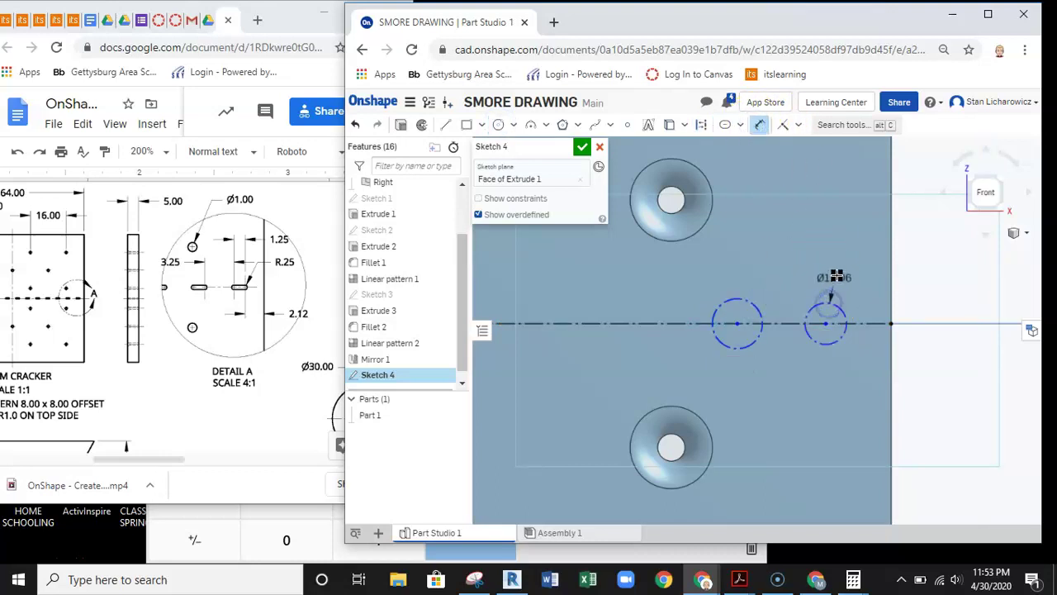
left_click(764, 300)
left_click(788, 297)
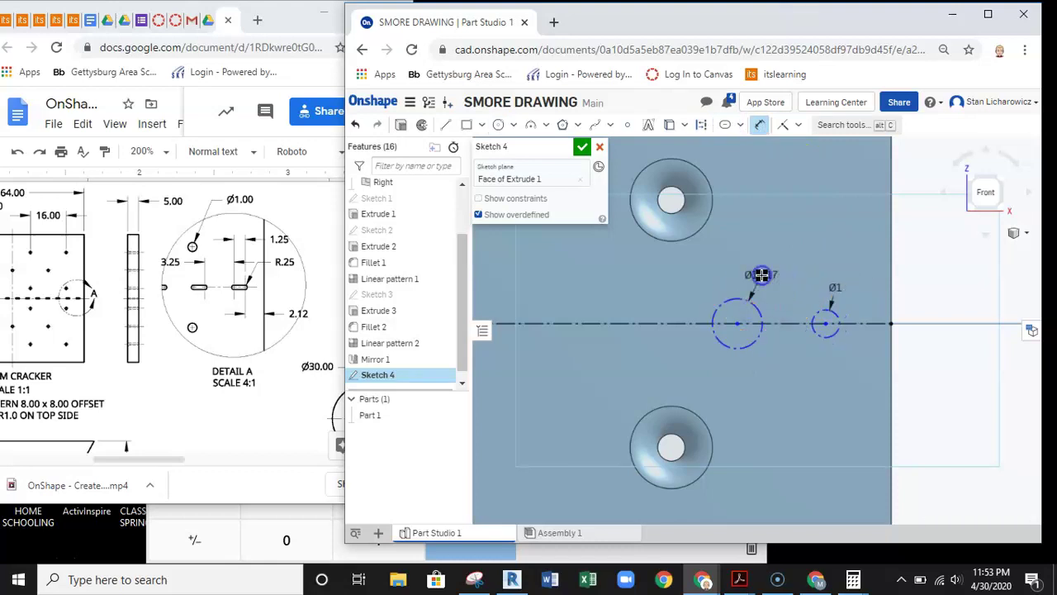
left_click(773, 286)
- Dimension the distance between the two circle centres to 1.25 mm
left_click(733, 120)
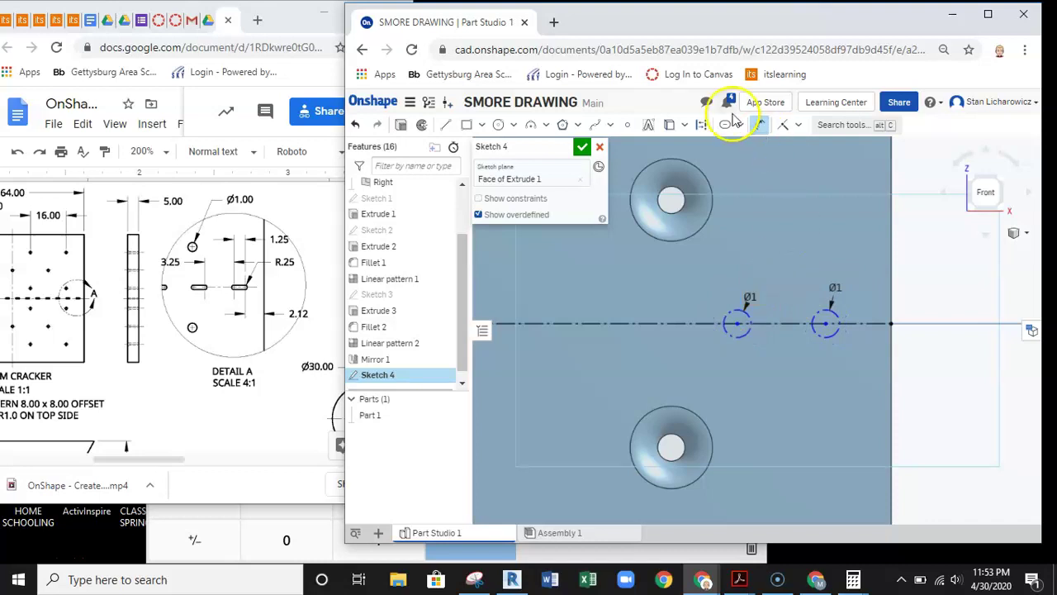
left_click(825, 324)
left_click(737, 323)
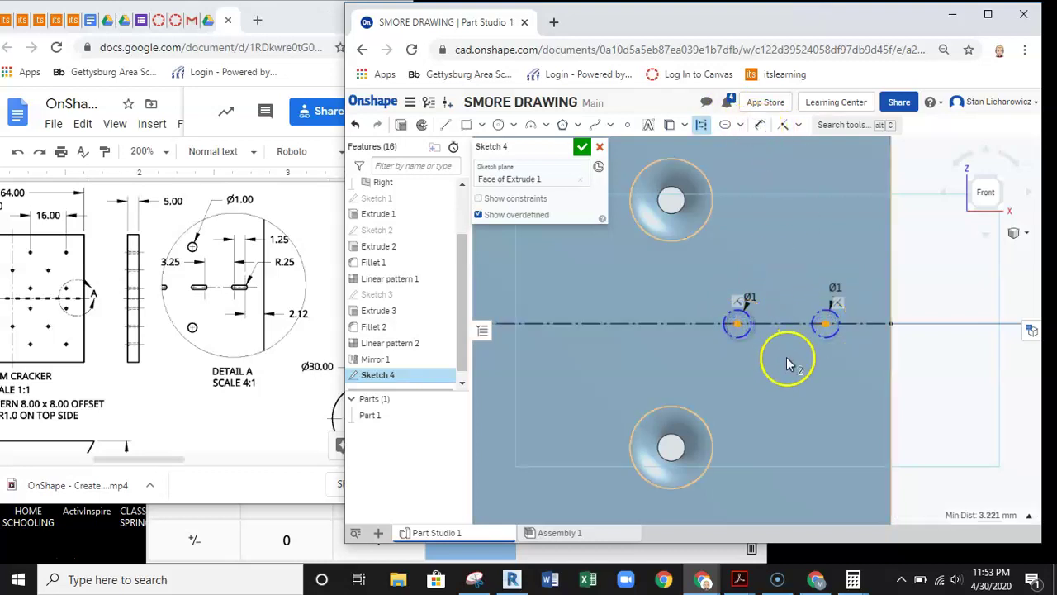
left_click(759, 125)
left_click(735, 325)
left_click(825, 324)
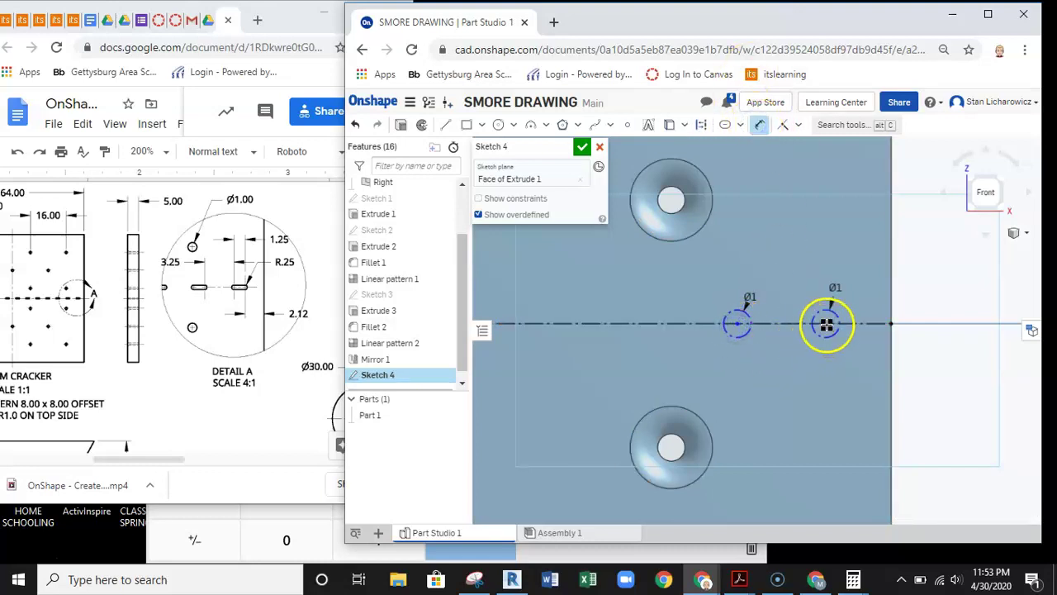
left_click(781, 366)
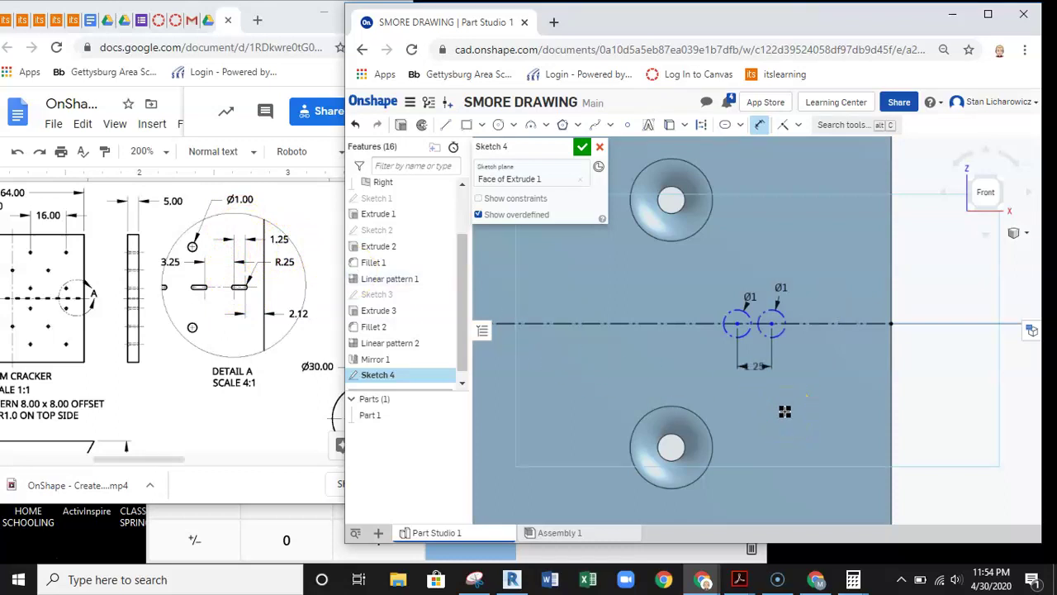
- Change the diameters of both construction circles to 0.5 mm
scroll(743, 319, "up", 8)
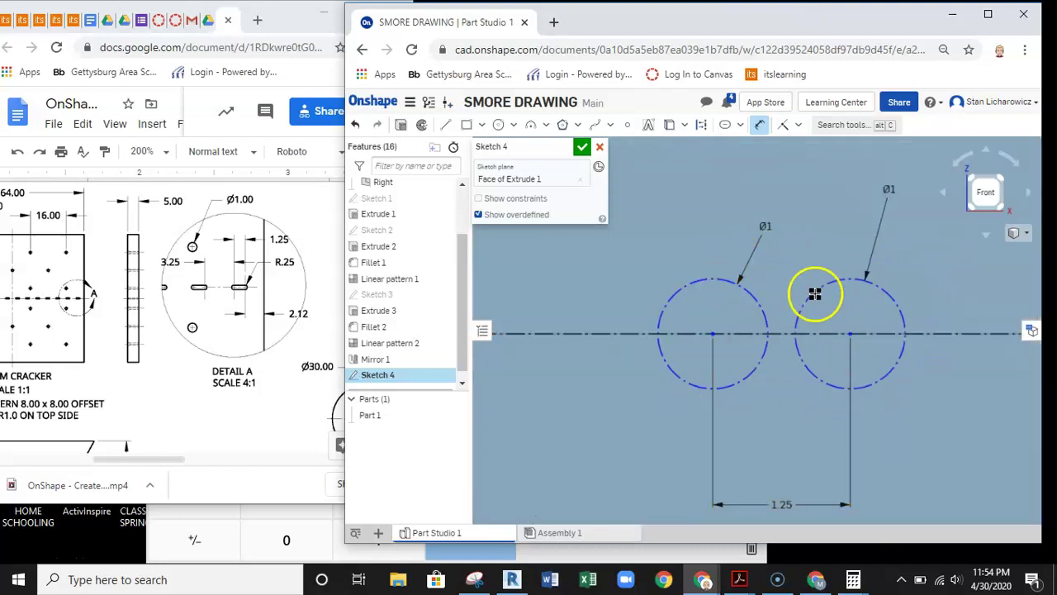
middle_click_drag(816, 293, 809, 311)
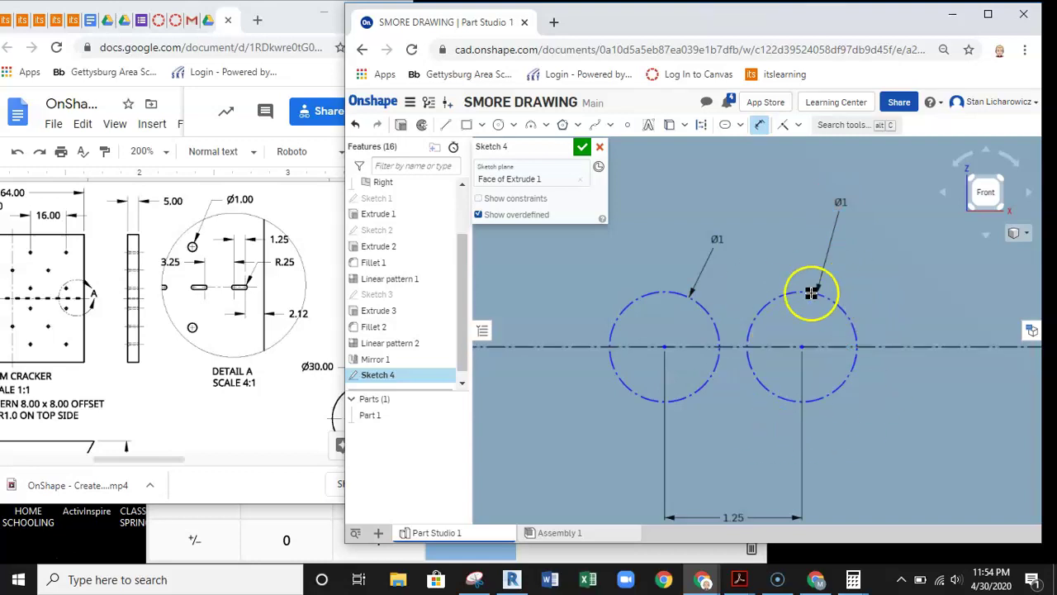
double_click(839, 202)
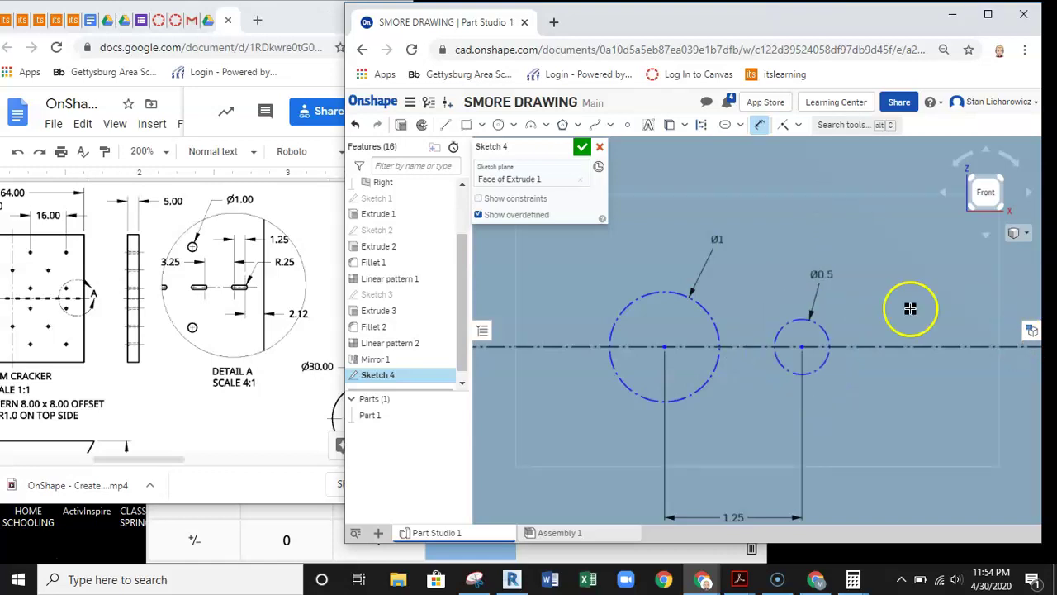
double_click(718, 240)
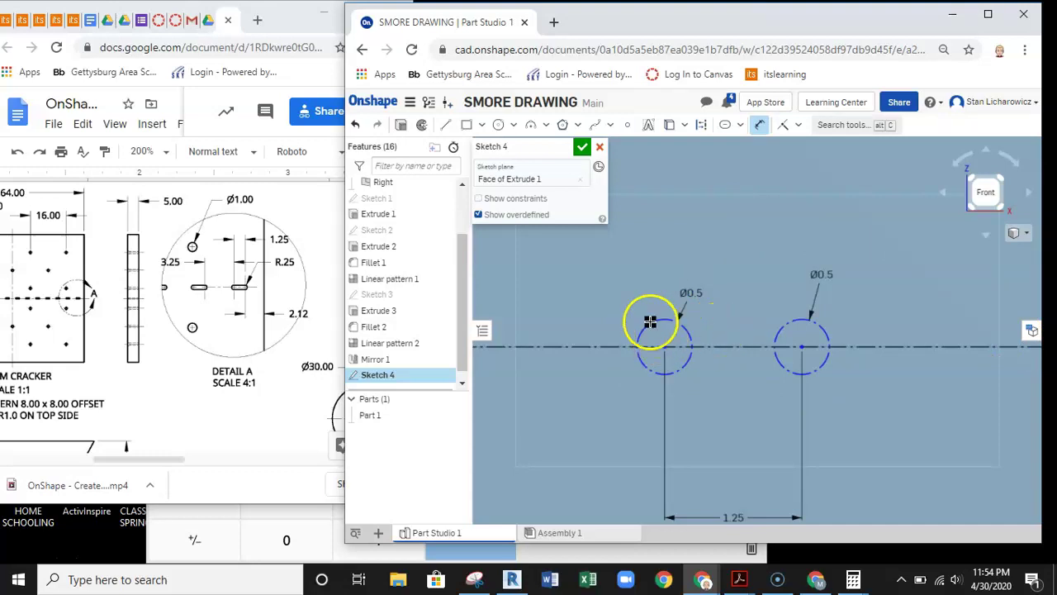
- Start a line at the top of the left construction circle for the slot outline
scroll(652, 342, "up", 3)
scroll(726, 334, "down", 1)
scroll(776, 321, "down", 1)
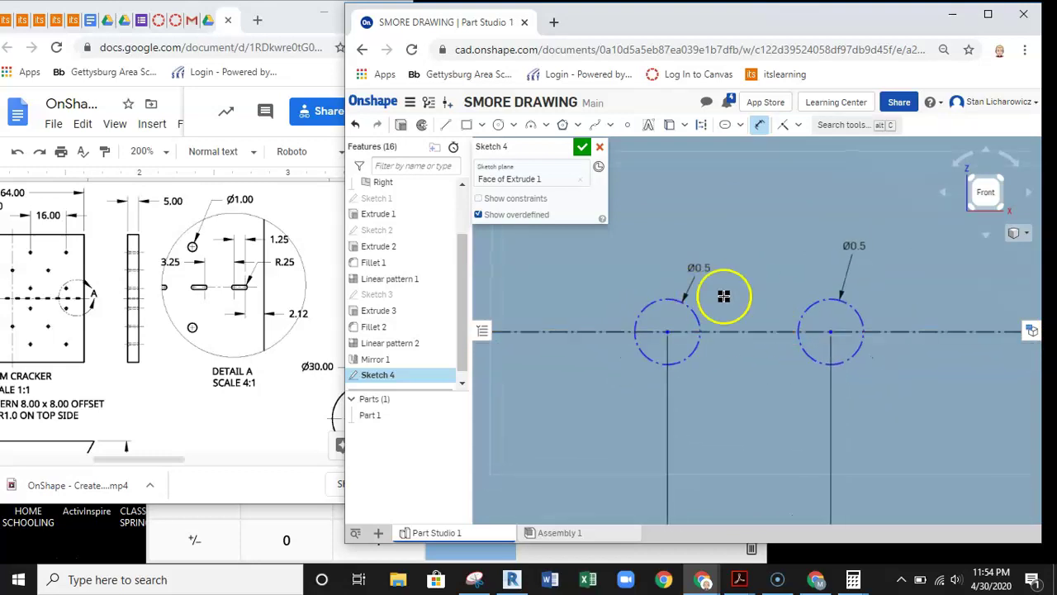
left_click(696, 321)
scroll(696, 321, "down", 1)
left_click(791, 328)
scroll(740, 320, "up", 2)
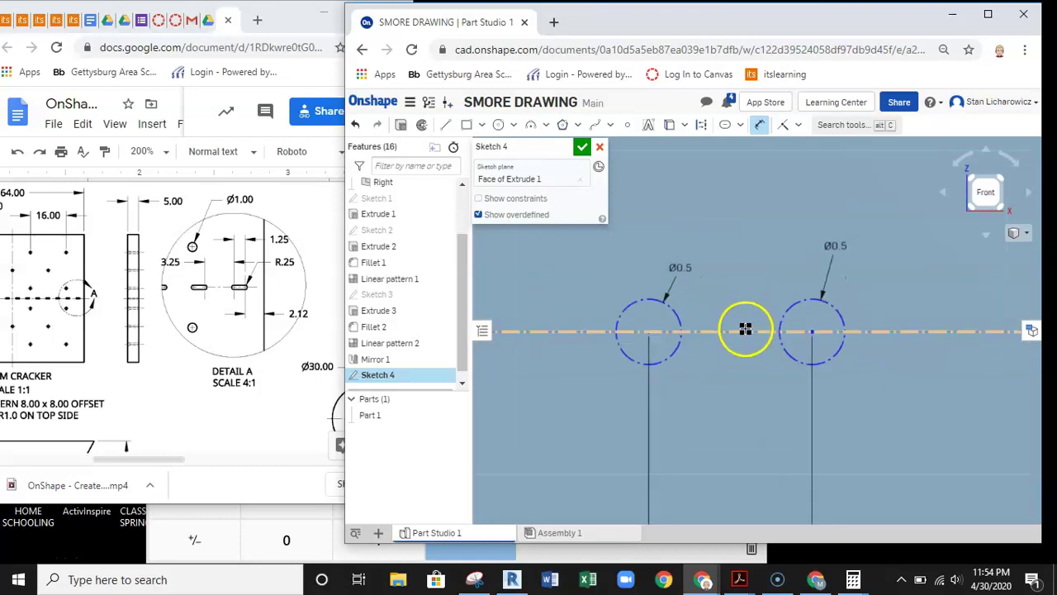
left_click(444, 124)
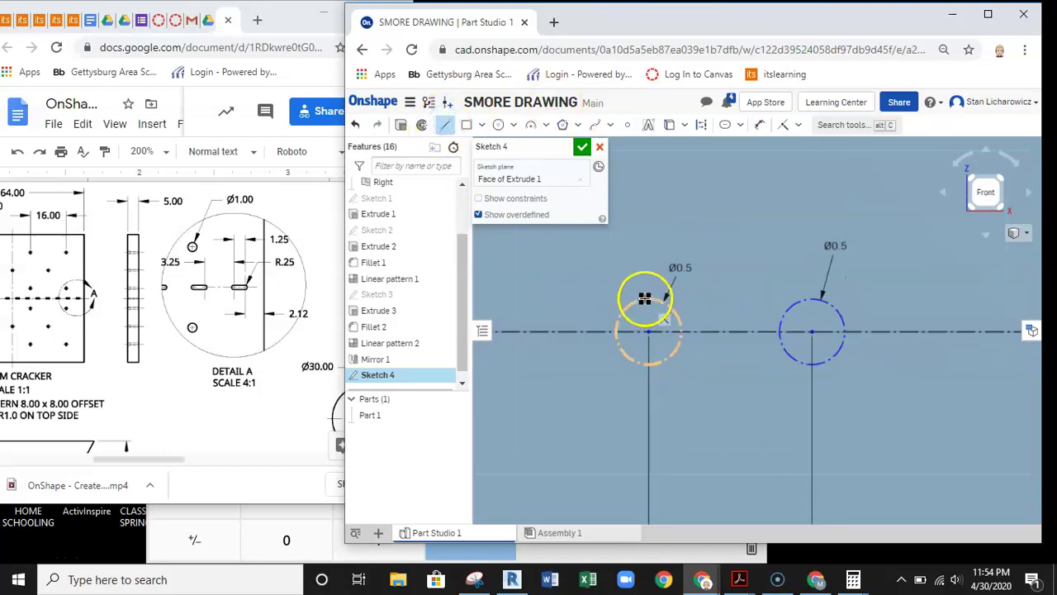